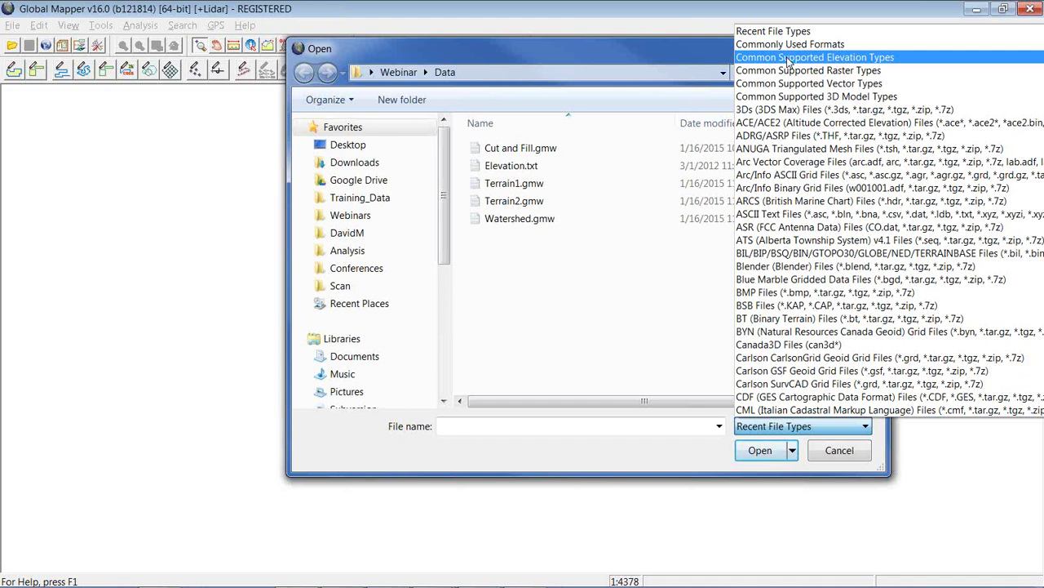
# Dismiss the file-type list and cancel the Open dialog without loading any file
pyautogui.click(686, 53)
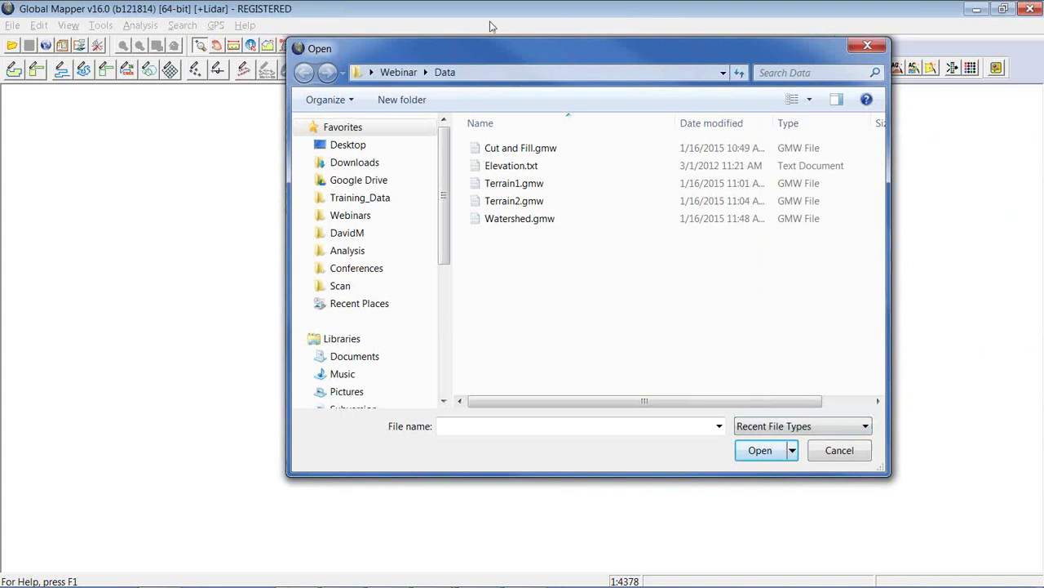
pyautogui.click(849, 453)
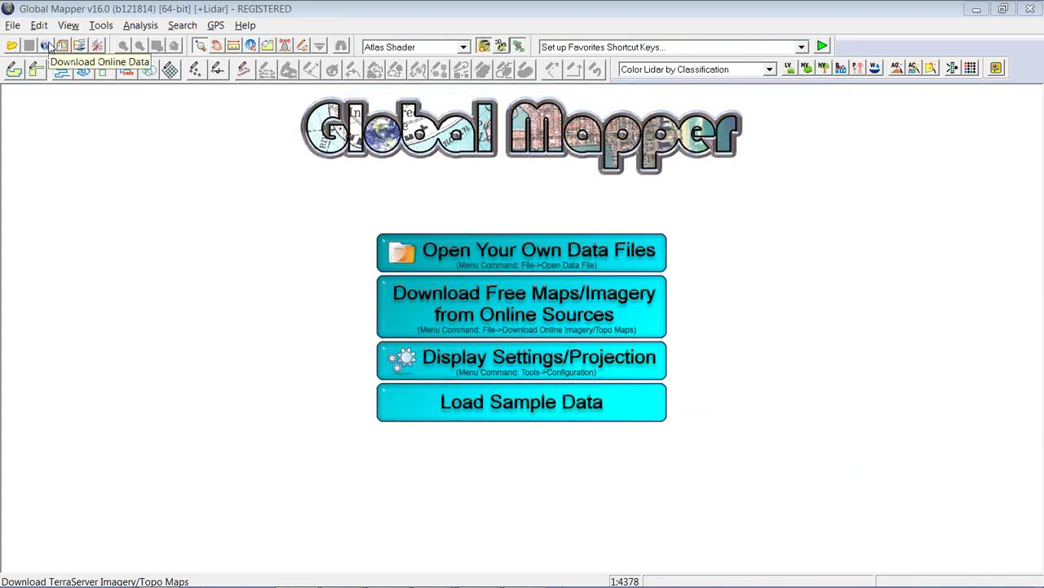
# Bring up the Select Online Data Source list and scroll through its categories
pyautogui.click(46, 45)
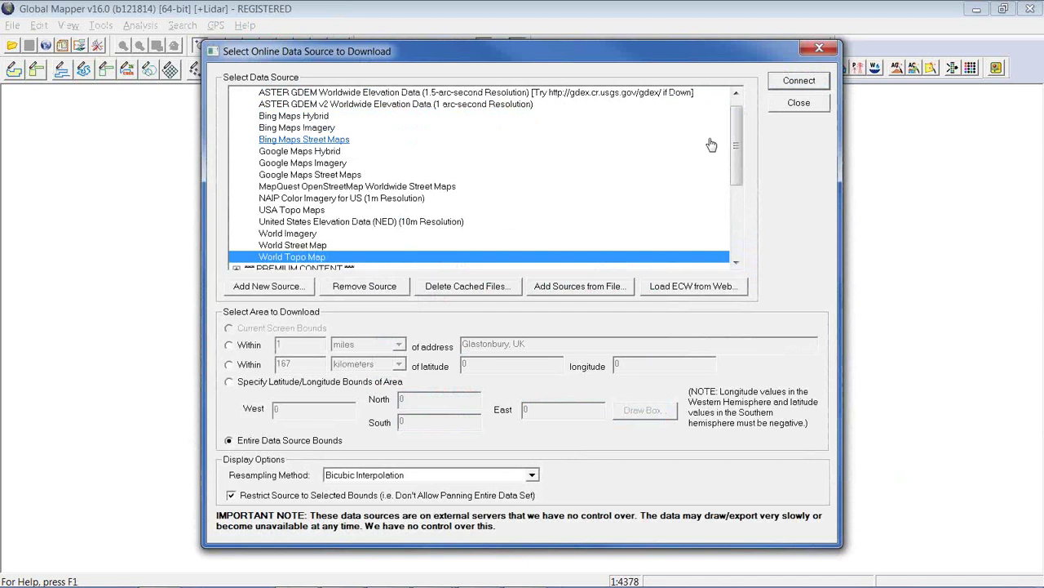
pyautogui.moveTo(737, 126); pyautogui.dragTo(733, 175)
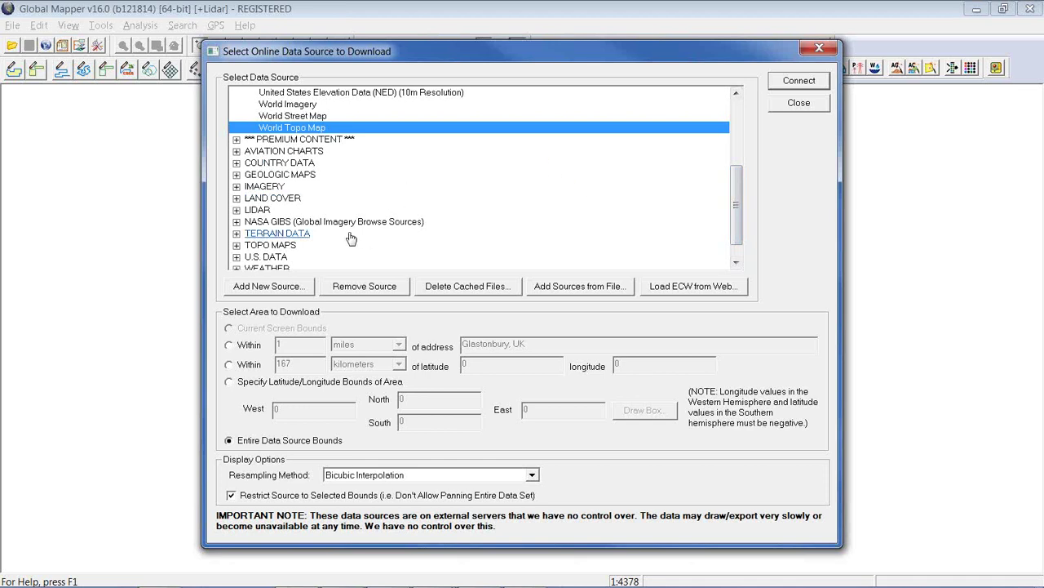
# Expand TERRAIN DATA to review elevation sources, then close the list without downloading
pyautogui.click(236, 234)
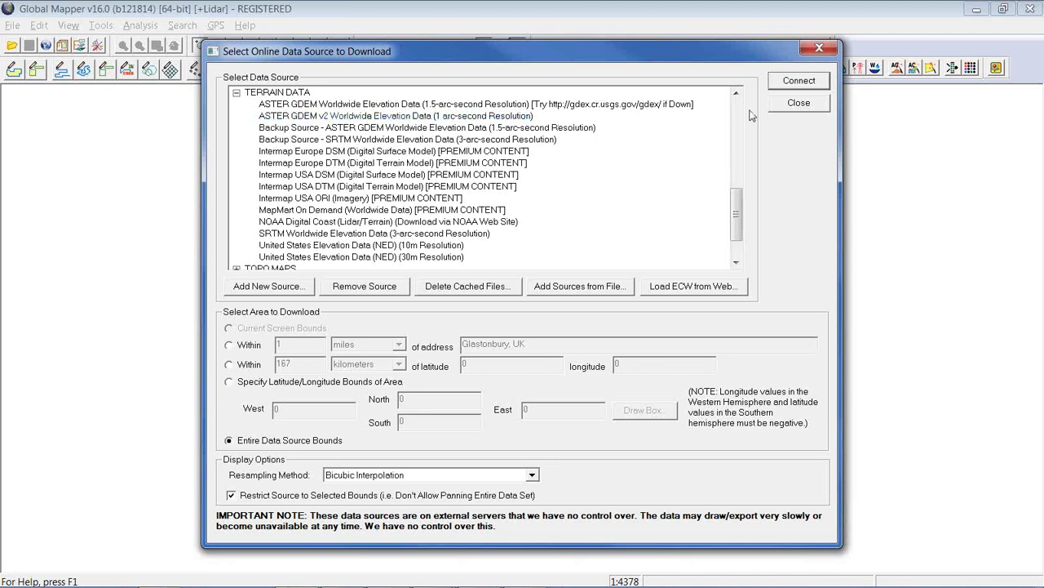
pyautogui.click(798, 107)
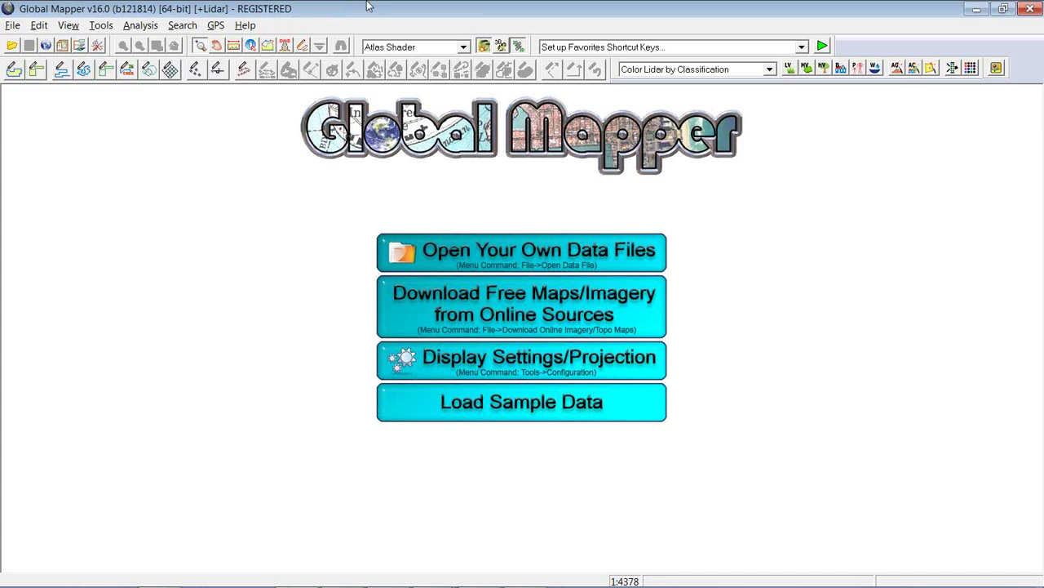
# Reopen recent Elevation.txt as Point Only features in UTM zone 14, WGS84
pyautogui.click(14, 25)
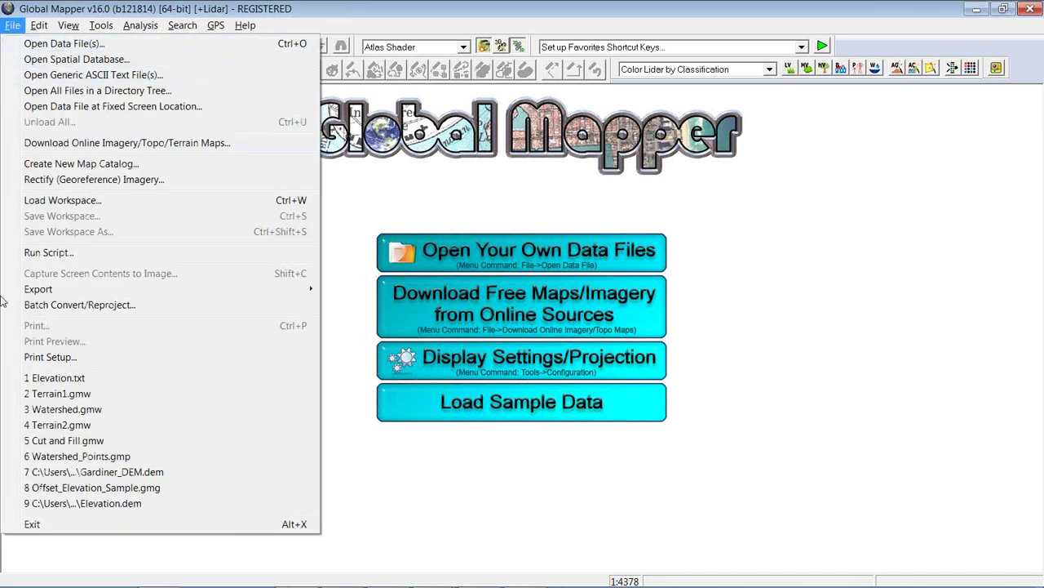
pyautogui.click(39, 381)
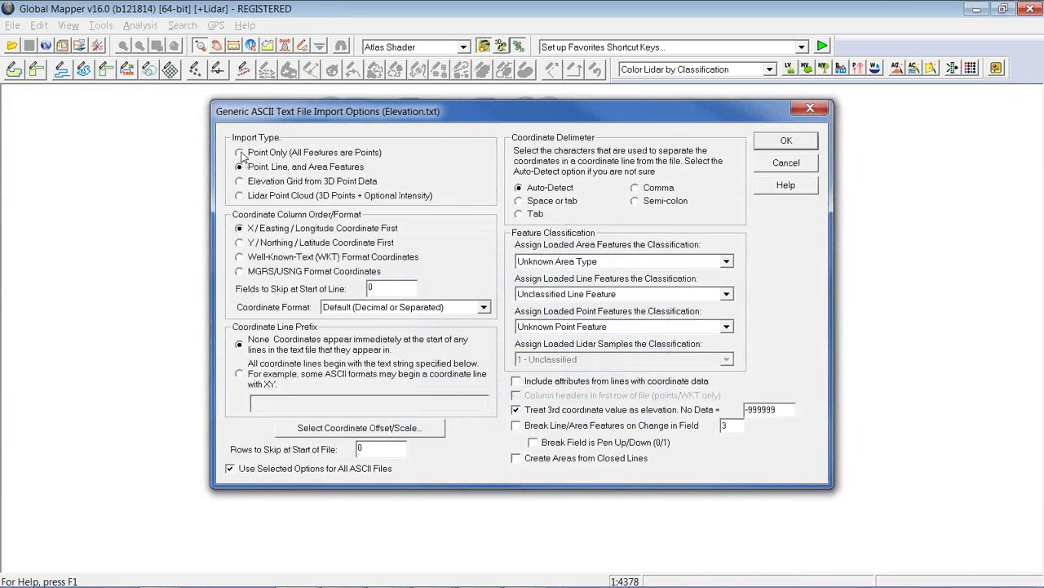
pyautogui.click(239, 153)
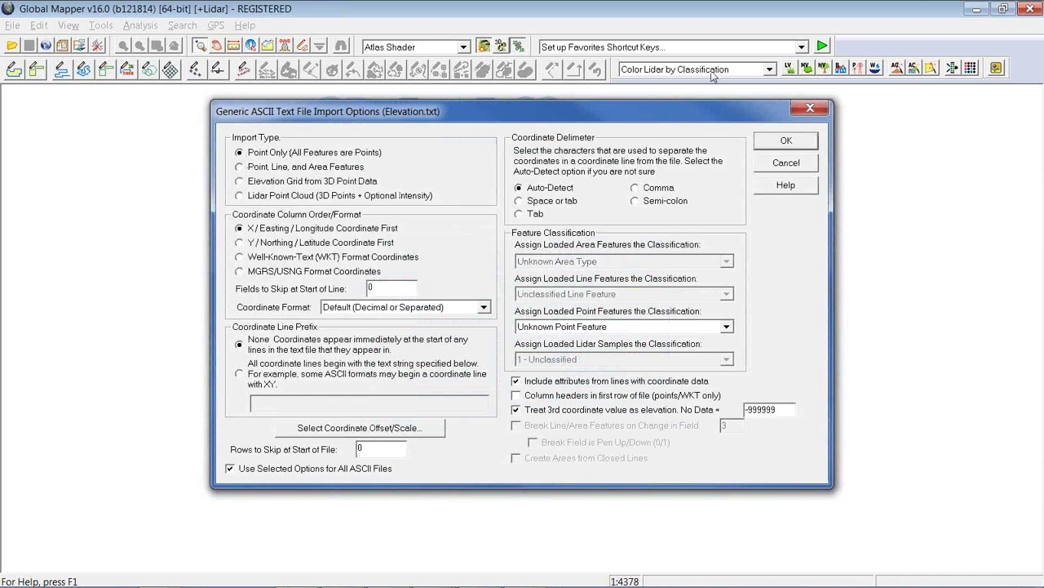
pyautogui.click(776, 141)
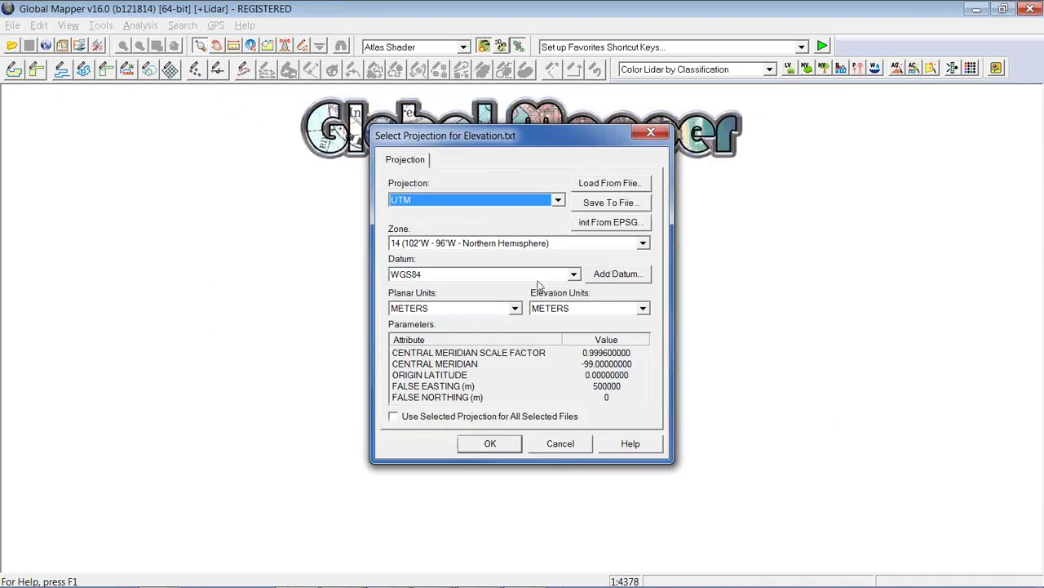
pyautogui.click(504, 445)
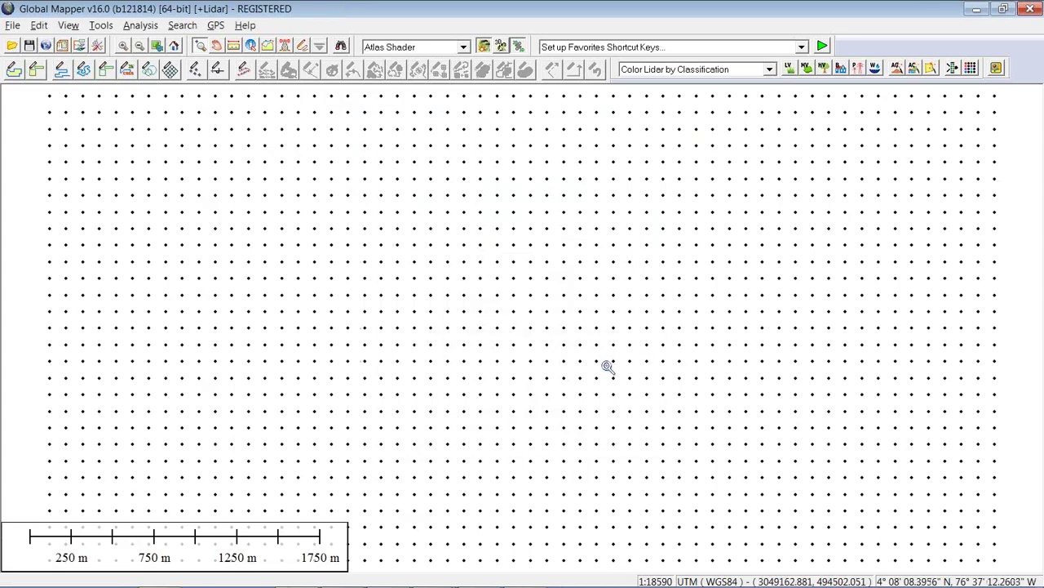
pyautogui.scroll(-1, 481, 334)
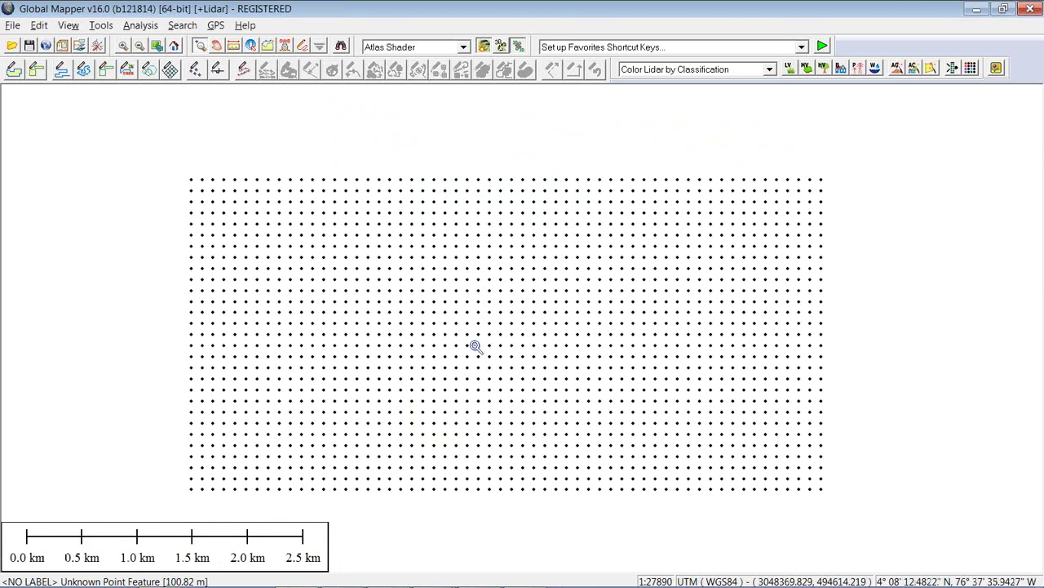
pyautogui.click(251, 47)
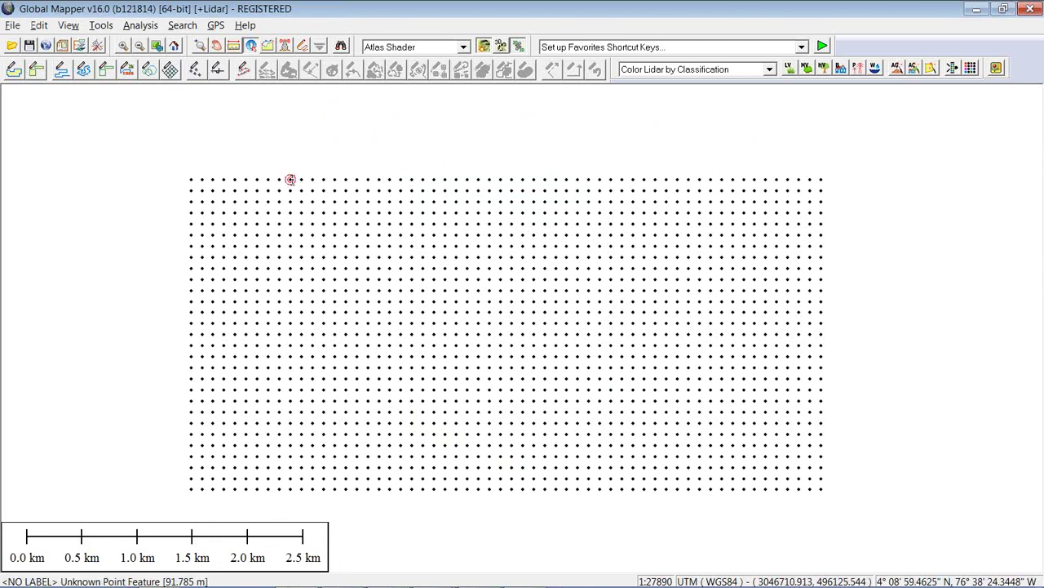
pyautogui.click(288, 178)
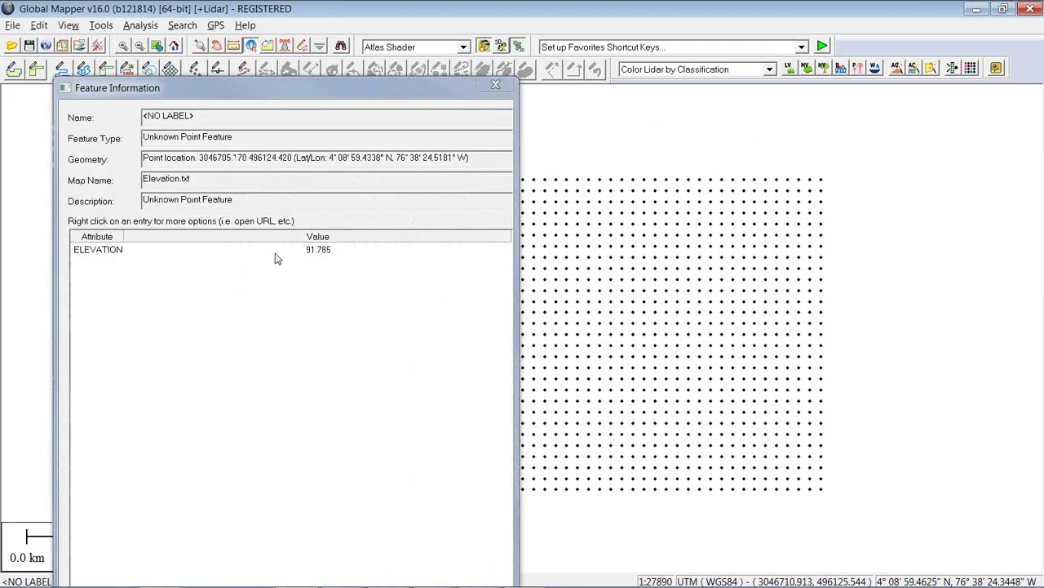
pyautogui.click(495, 86)
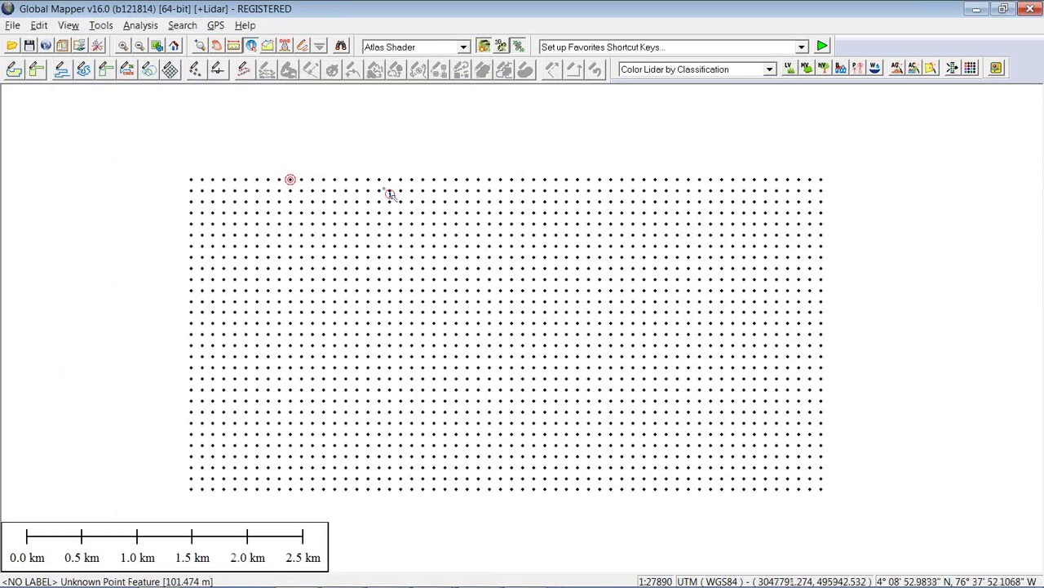
# Create Triangulated Elevation Grid 1 from the 3D points using the default grid options
pyautogui.click(149, 31)
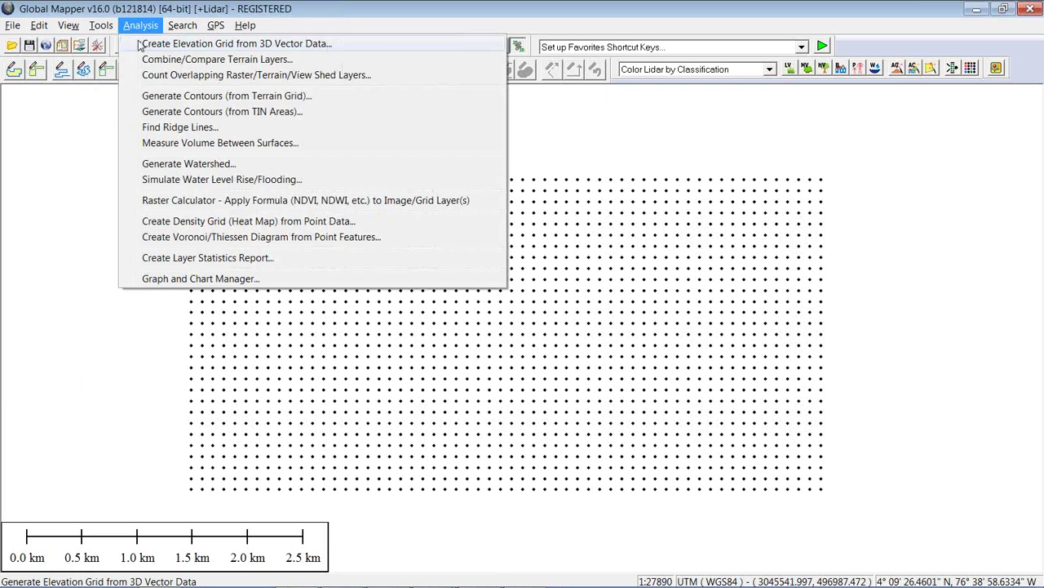
pyautogui.click(143, 47)
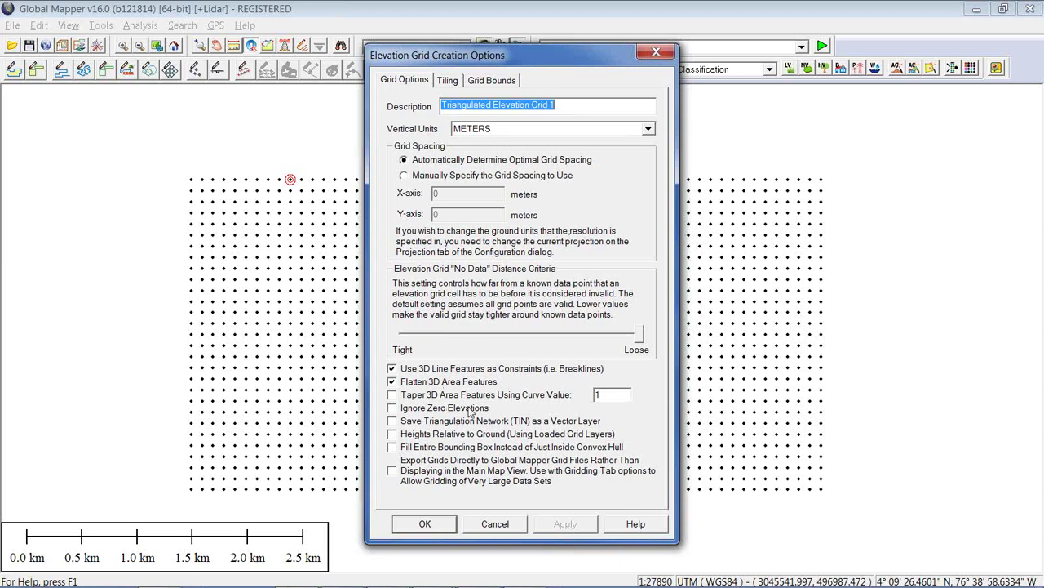
pyautogui.click(426, 524)
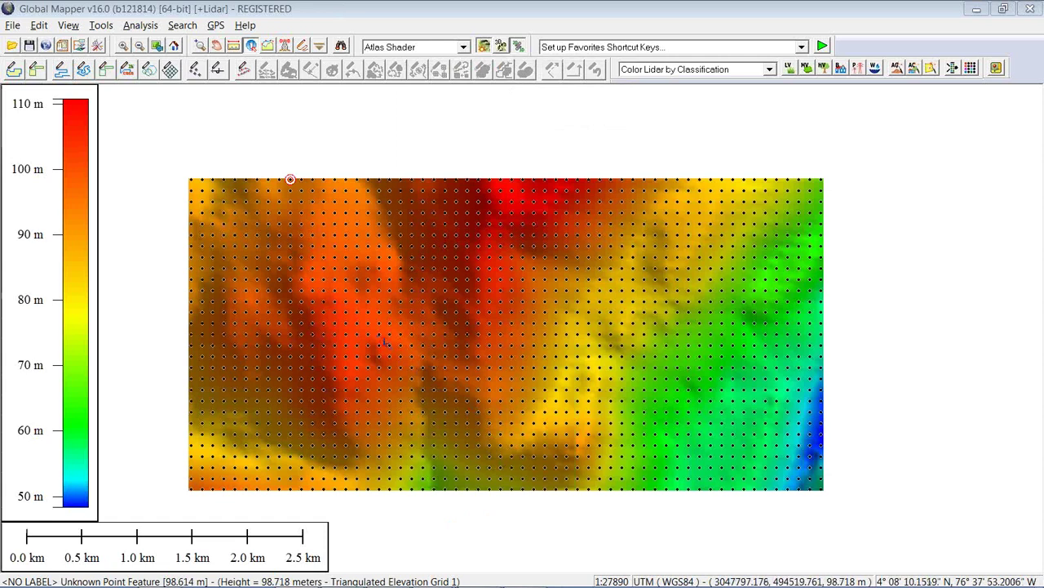
# Uncheck the Elevation.txt layer in the Overlay Control Center, leaving only the grid visible
pyautogui.click(79, 46)
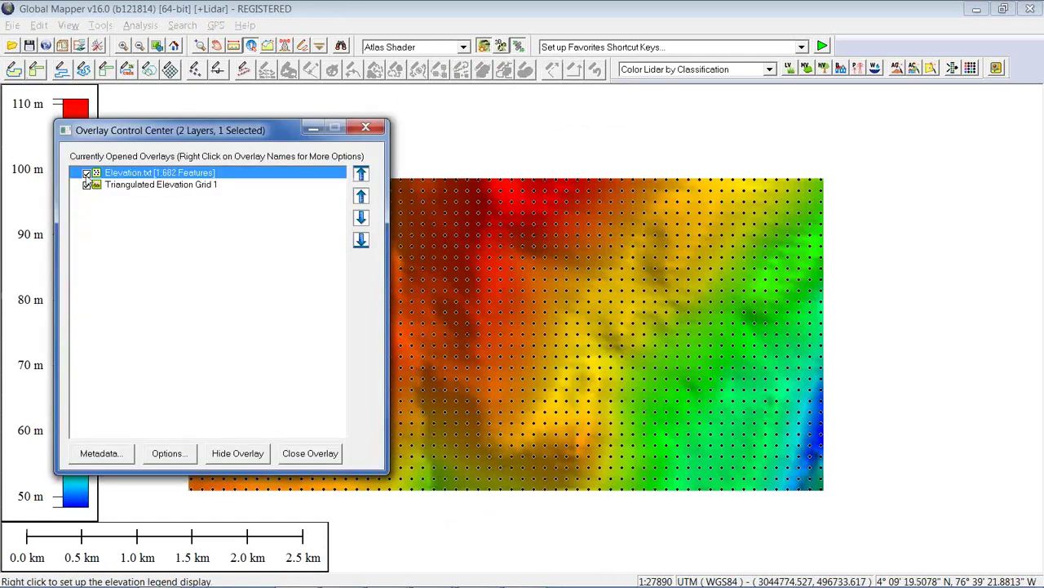
pyautogui.click(86, 174)
pyautogui.click(365, 128)
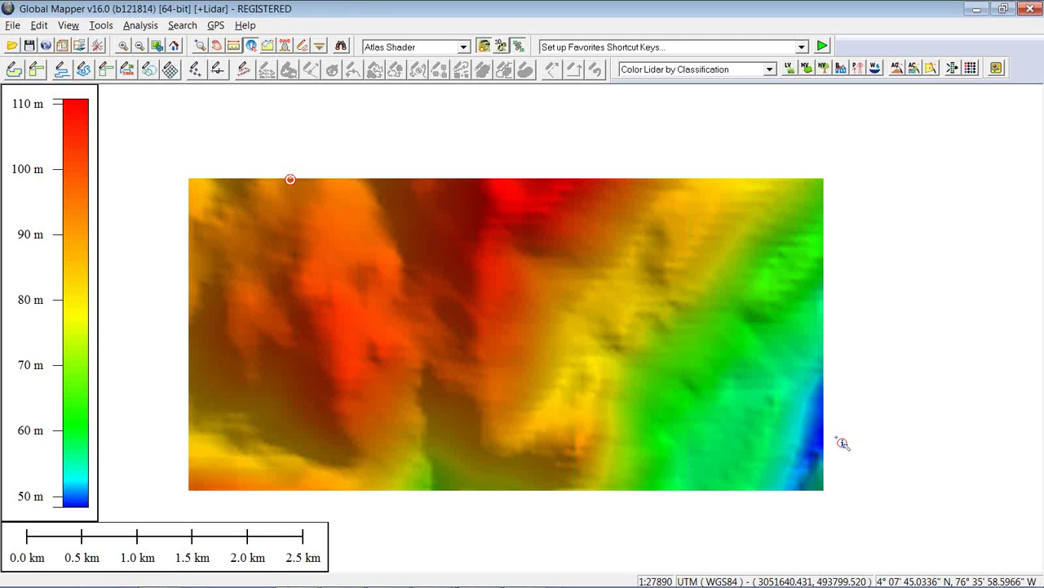
pyautogui.click(843, 443)
# Unload all layers with Ctrl+U and open the recent Terrain1.gmw workspace with LiDAR_Elevation.dem
pyautogui.hotkey('ctrl', 'u')
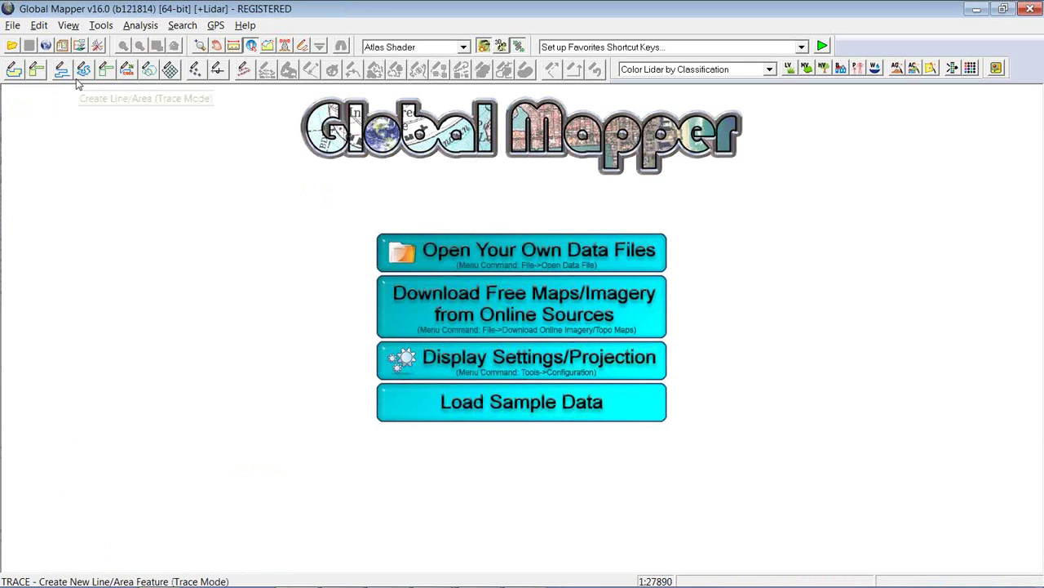
pyautogui.click(13, 27)
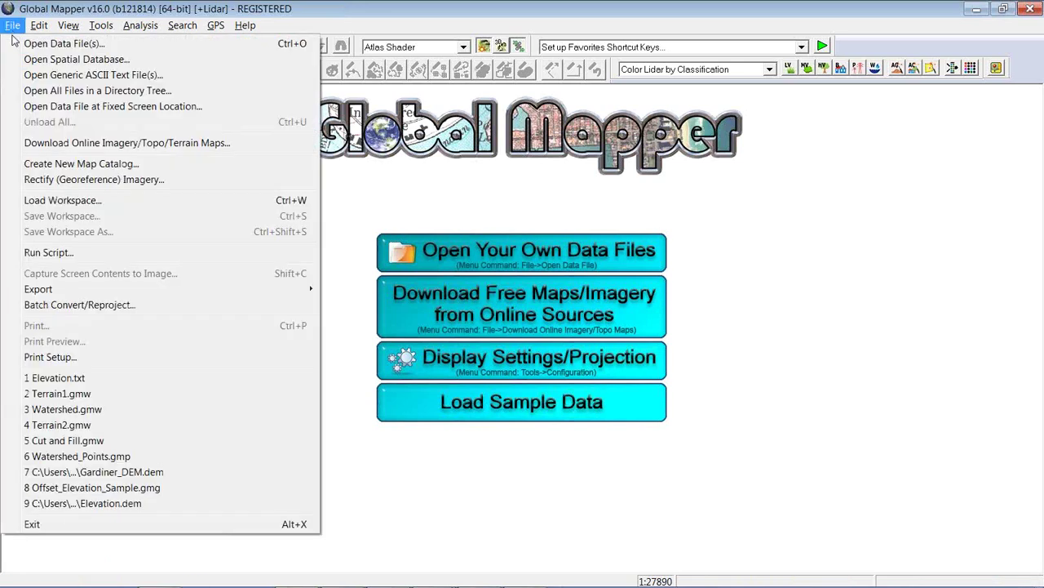
pyautogui.click(61, 394)
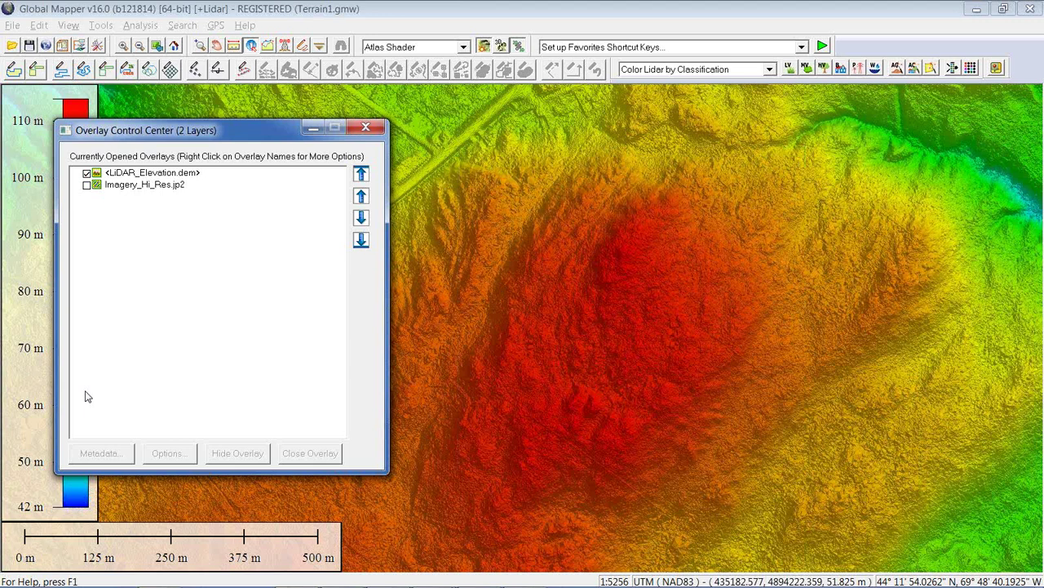
pyautogui.moveTo(194, 120); pyautogui.dragTo(131, 108)
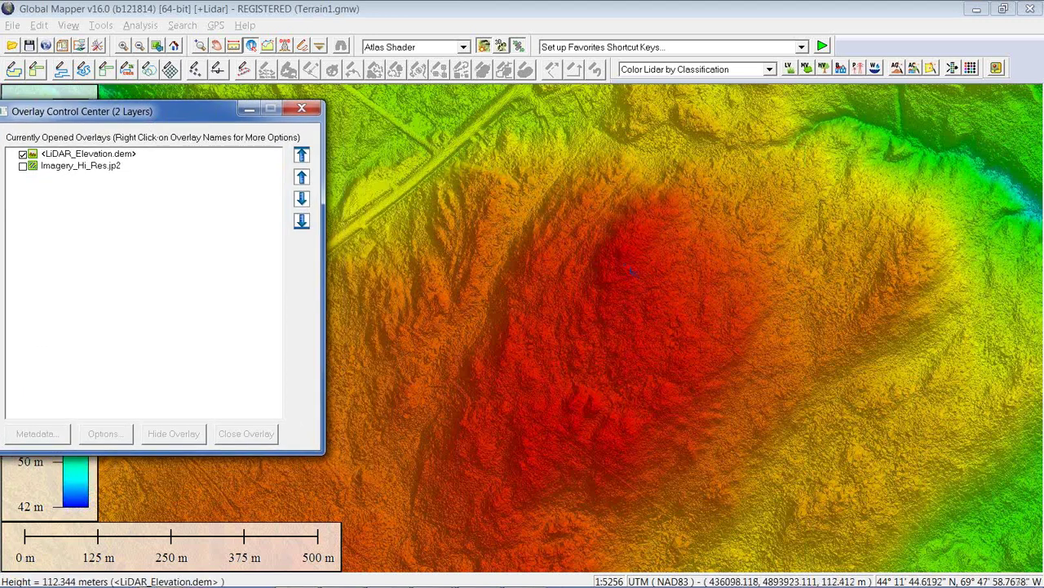
pyautogui.click(302, 110)
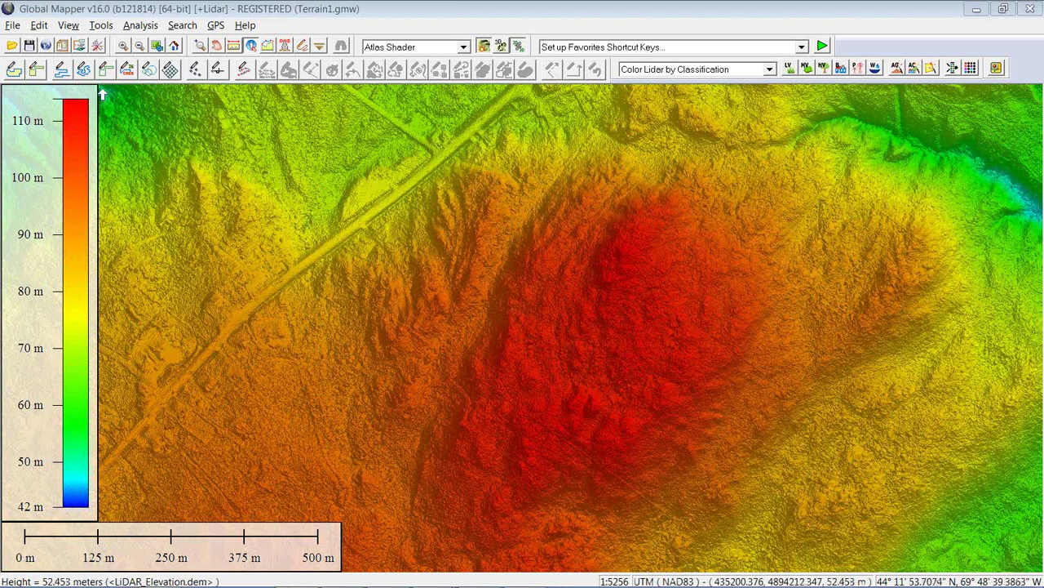
# Open the Configuration dialog to inspect the terrain shading settings
pyautogui.click(99, 47)
# Check Vertical Options (Atlas Shader, hill shading, 40.0 exaggeration), then close Configuration
pyautogui.click(471, 89)
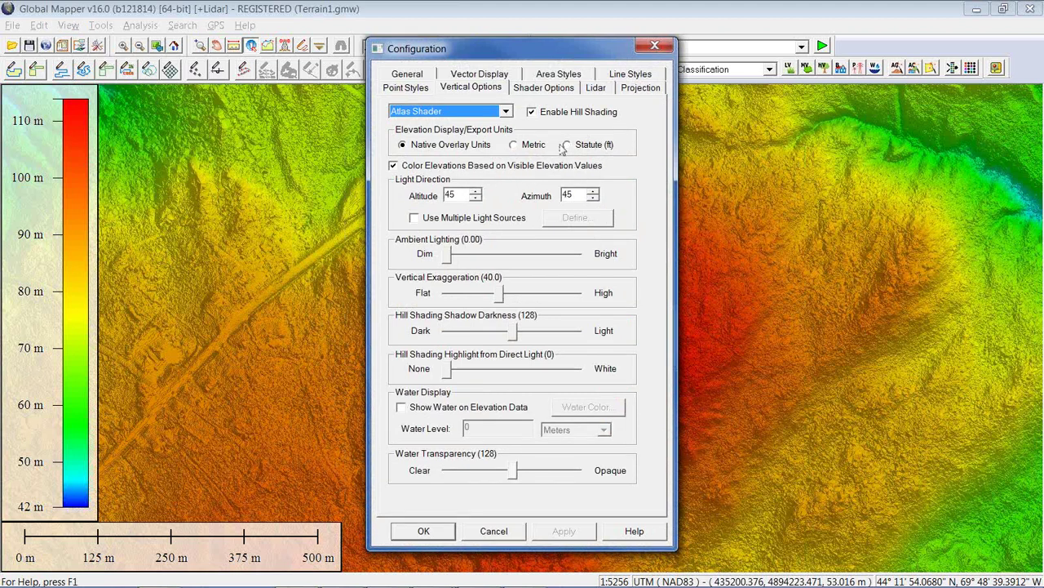
pyautogui.click(655, 48)
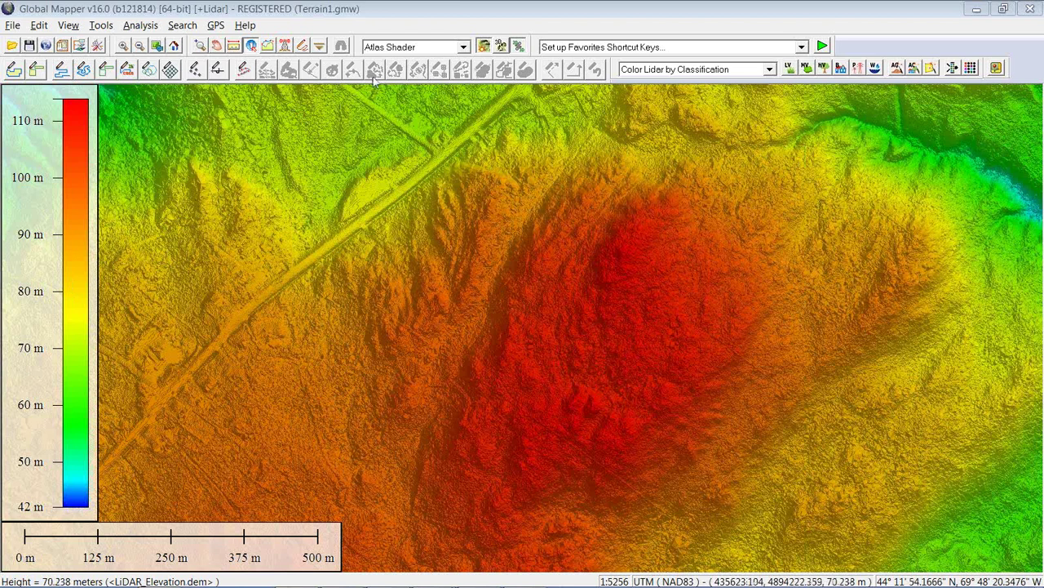
# Preview the terrain in grayscale with Gradient Shader, then switch back to Atlas Shader
pyautogui.click(432, 49)
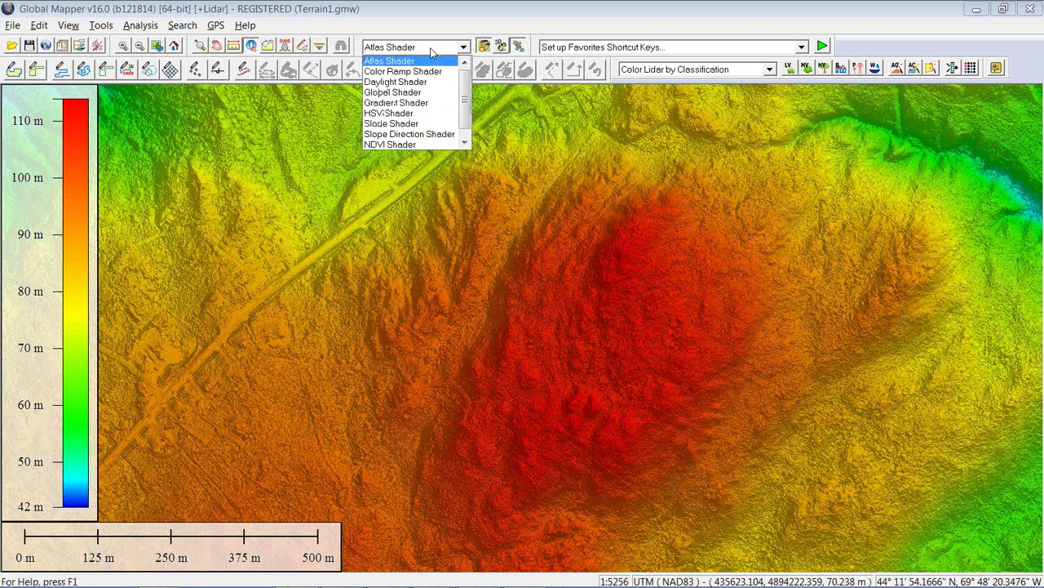
pyautogui.click(424, 105)
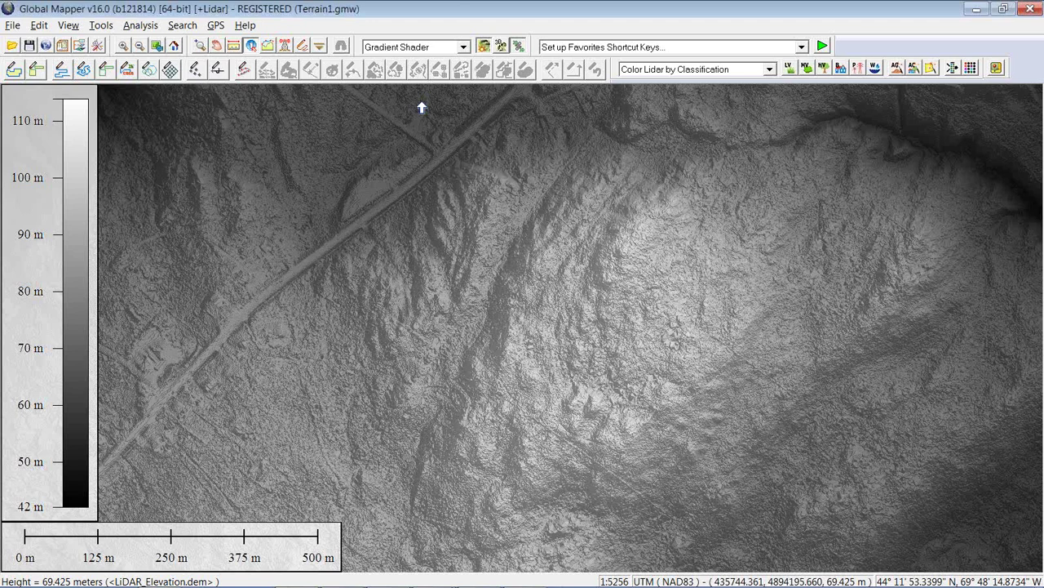
pyautogui.click(430, 49)
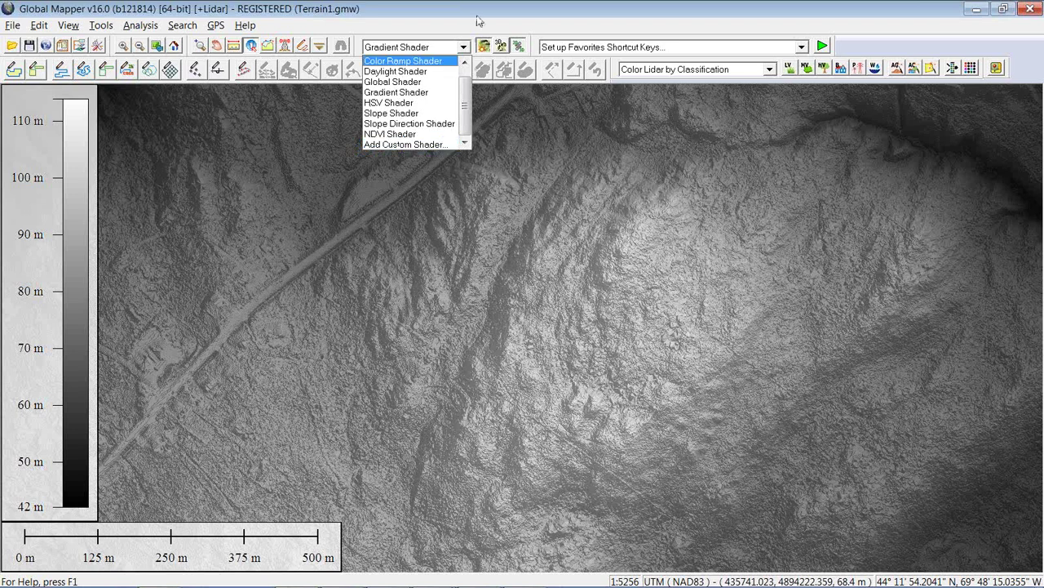
pyautogui.click(452, 48)
pyautogui.click(451, 47)
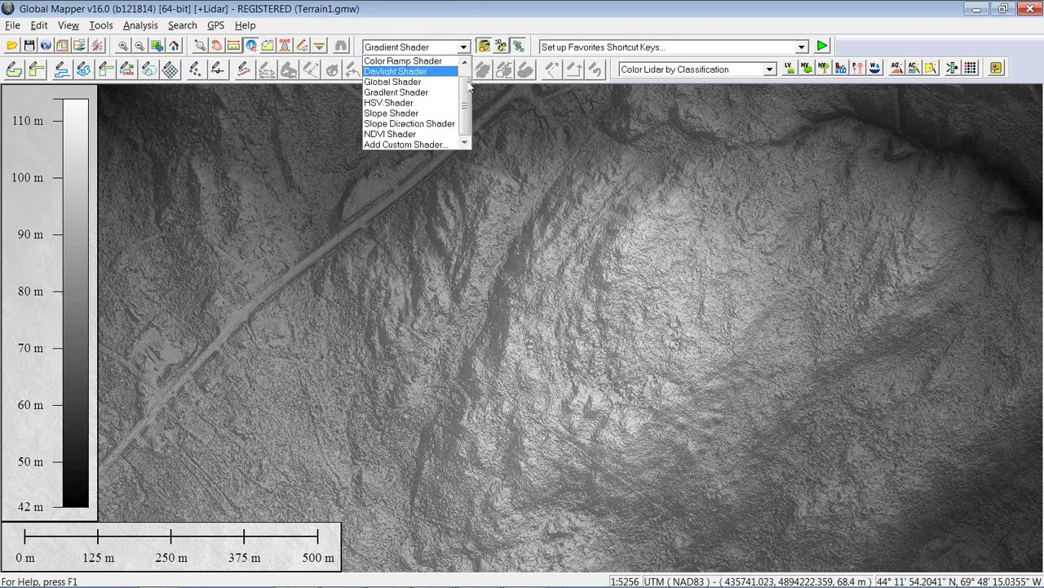
pyautogui.scroll(1, 451, 65)
pyautogui.click(441, 61)
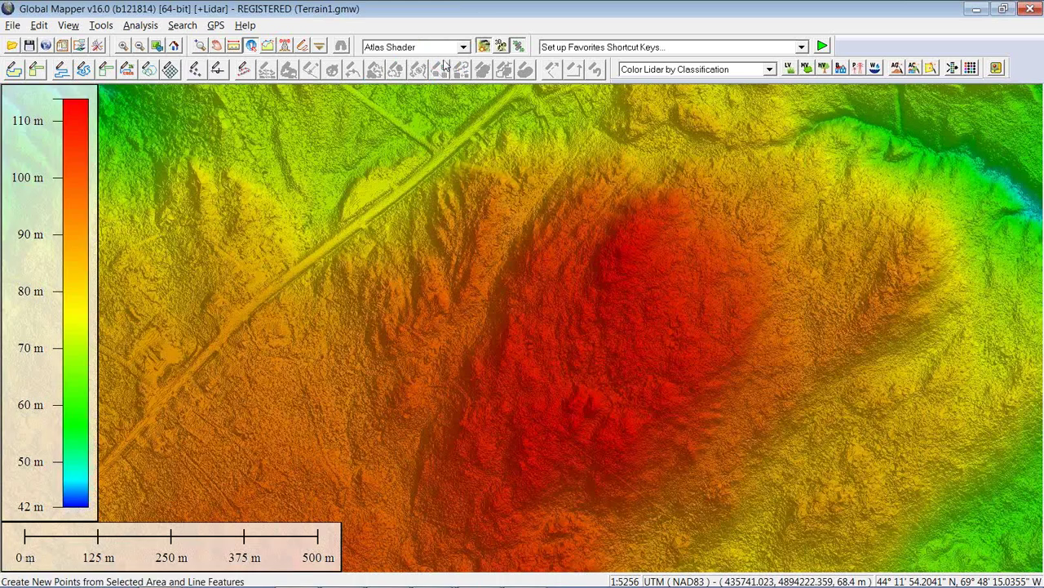
# Open the elevation terrain in a 3D view, then zoom and orbit in close over the red hilltop
pyautogui.click(501, 47)
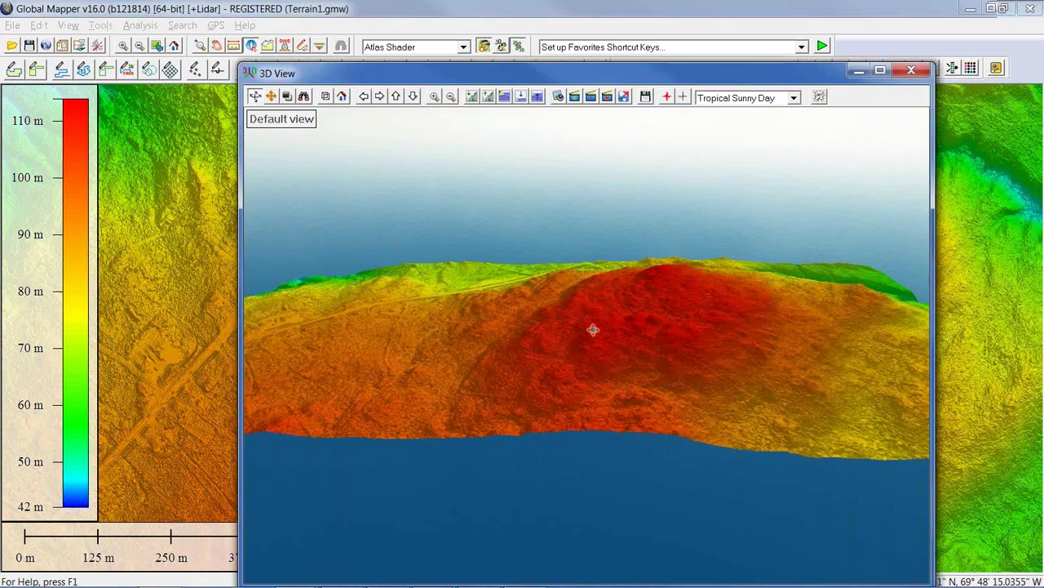
pyautogui.scroll(5, 594, 329)
pyautogui.moveTo(594, 319); pyautogui.dragTo(550, 313)
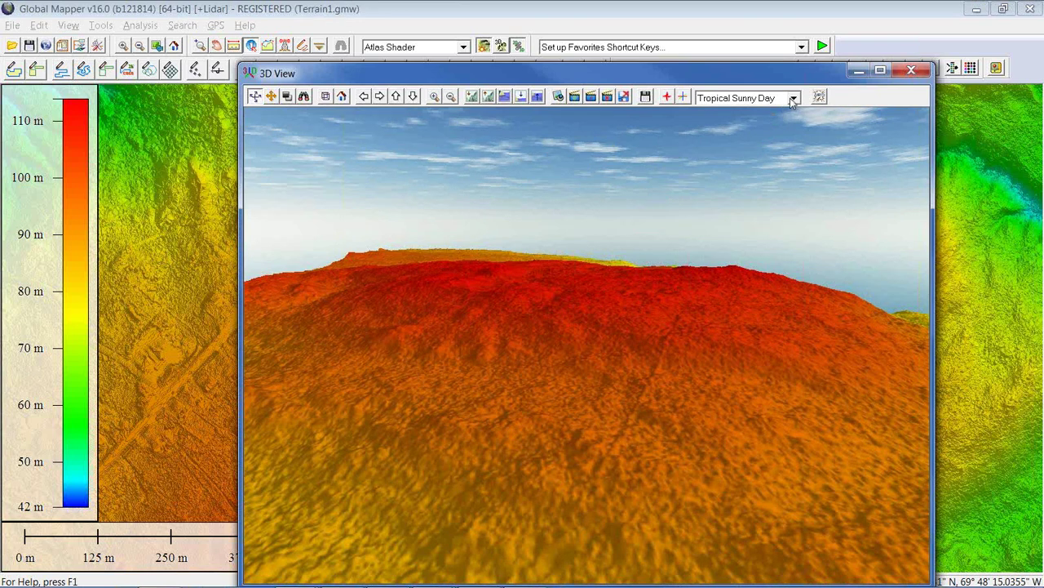
# Keep the Tropical Sunny Day sky background and orbit the 3D view across the red hilltop
pyautogui.click(791, 99)
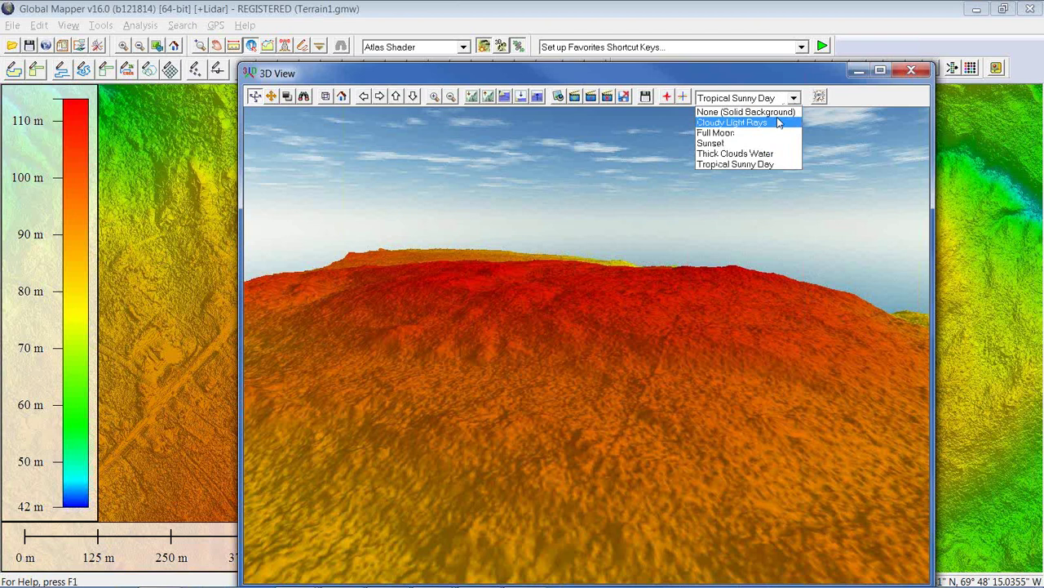
pyautogui.click(665, 382)
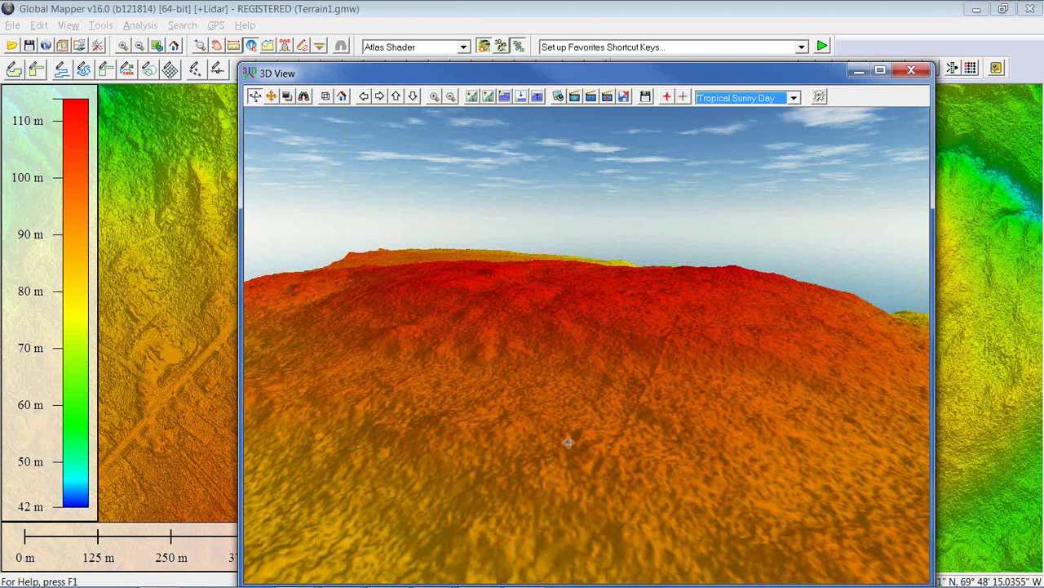
pyautogui.scroll(3, 596, 439)
pyautogui.moveTo(628, 433); pyautogui.dragTo(654, 426)
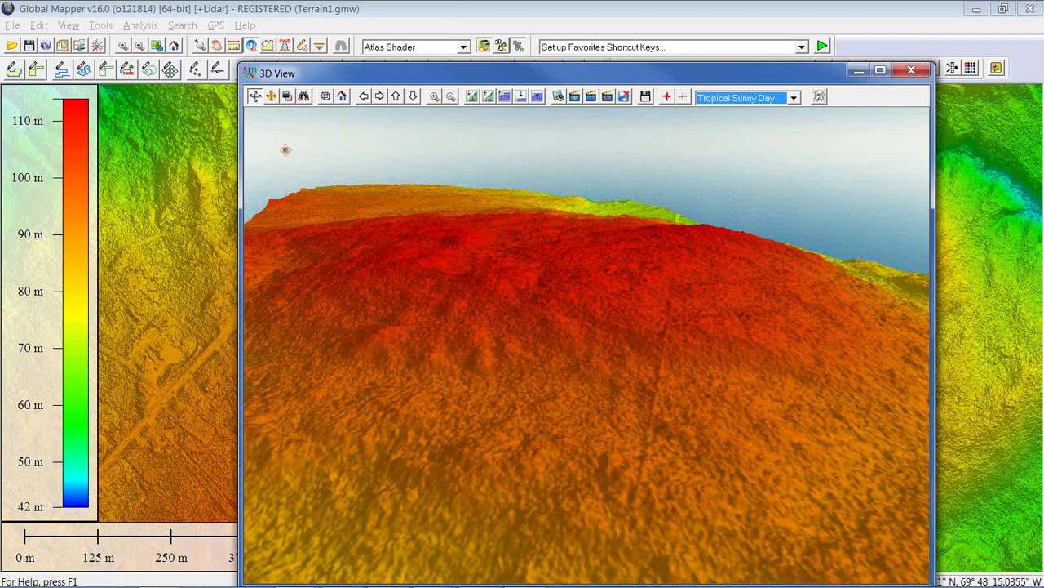
# Switch to Walk Mode and set the 3D View Walk Mode Height to 5 m
pyautogui.click(303, 96)
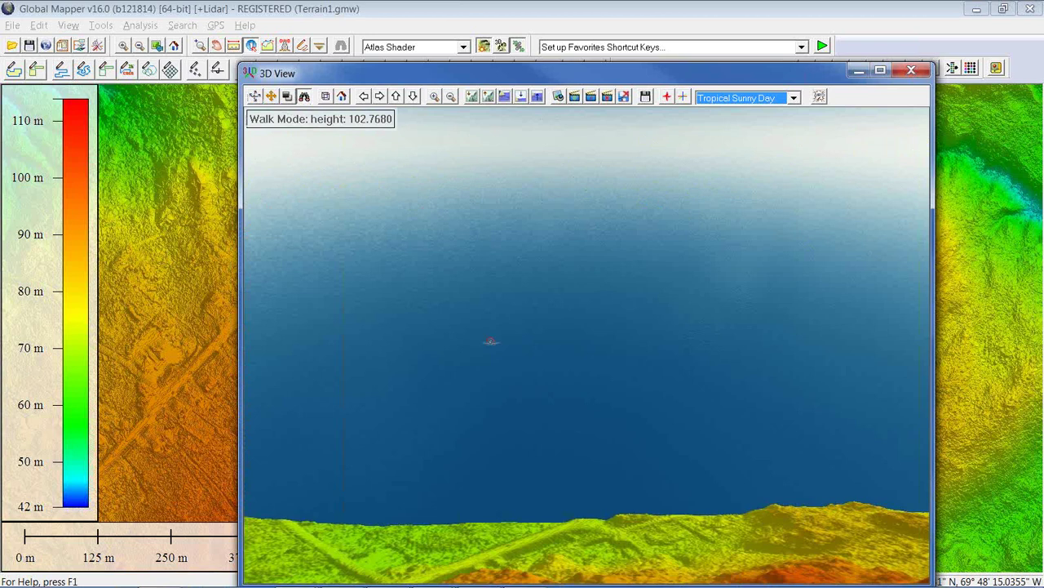
pyautogui.moveTo(731, 508); pyautogui.dragTo(669, 245)
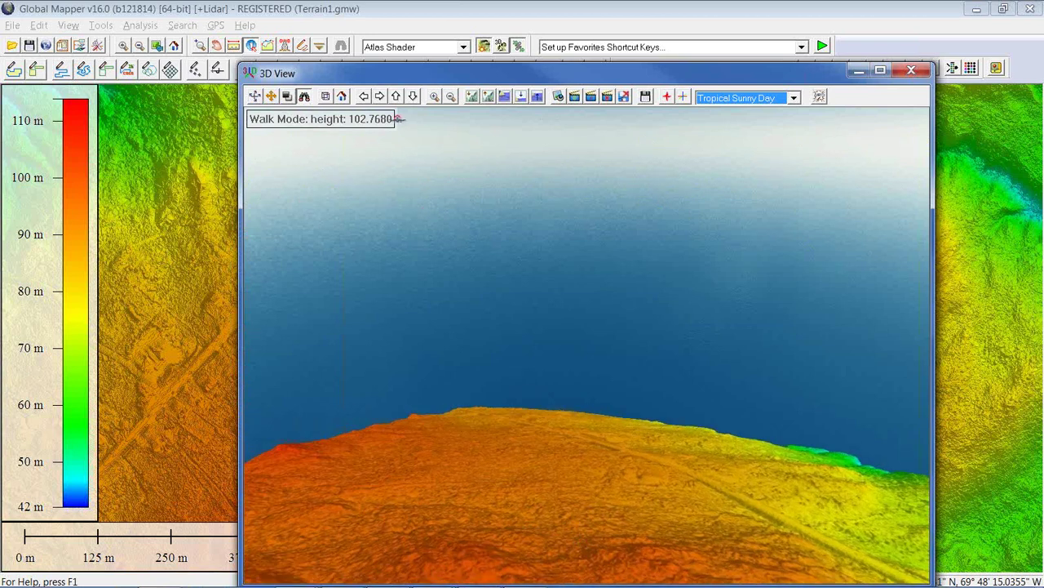
pyautogui.click(820, 97)
pyautogui.moveTo(378, 163); pyautogui.dragTo(339, 168)
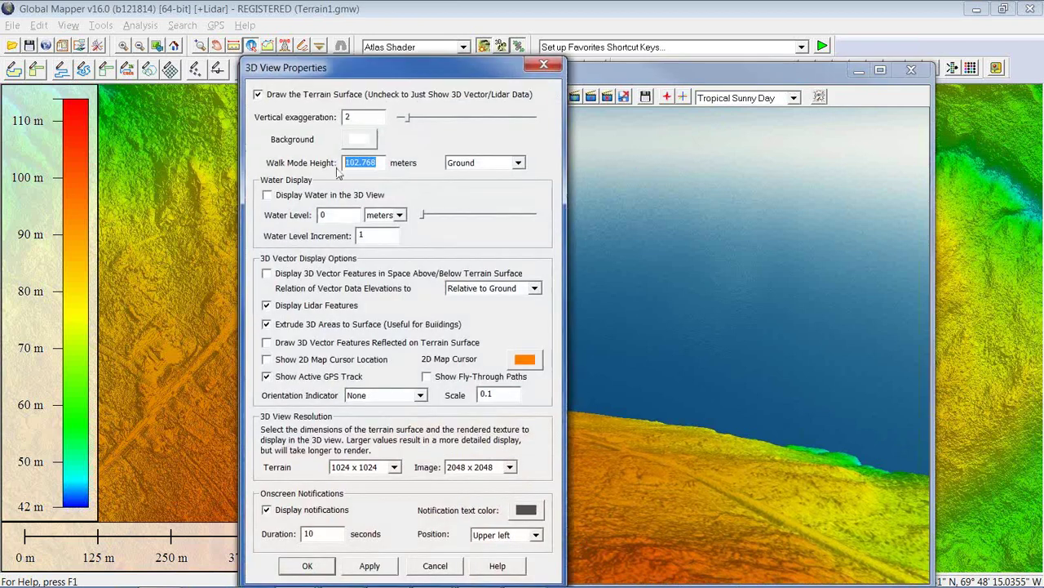
pyautogui.write('5')
pyautogui.click(329, 564)
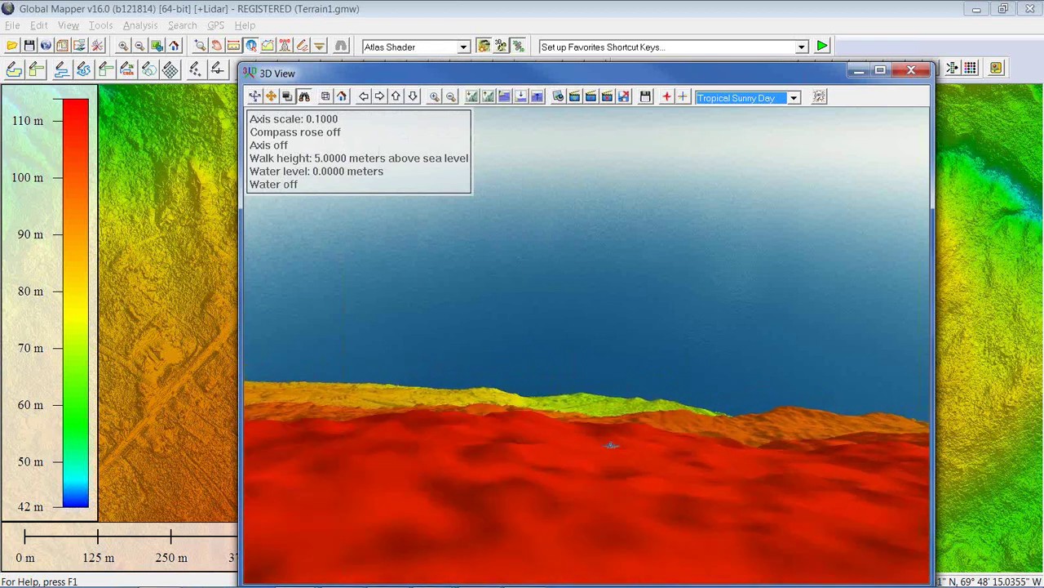
# Walk across the terrain toward the orange hill, then return to Rotate Mode and orbit the red hill
pyautogui.press('Up')
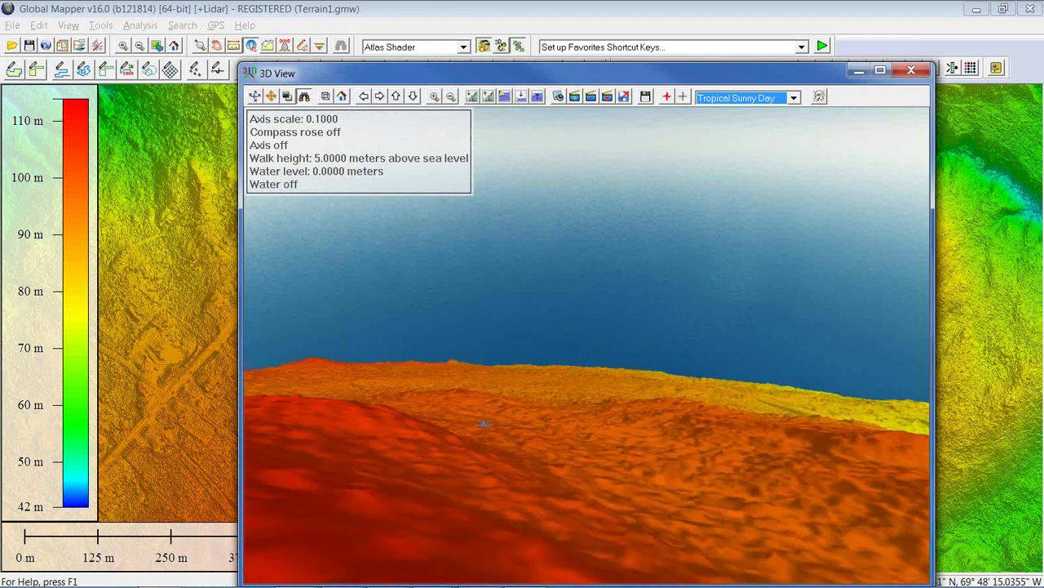
pyautogui.press('Left')
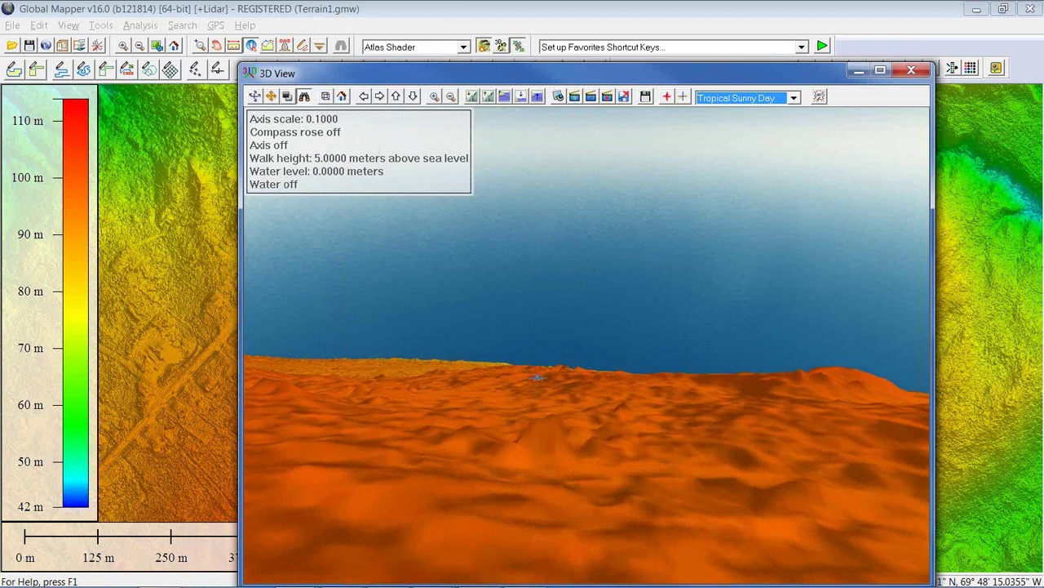
pyautogui.moveTo(423, 331); pyautogui.dragTo(649, 256)
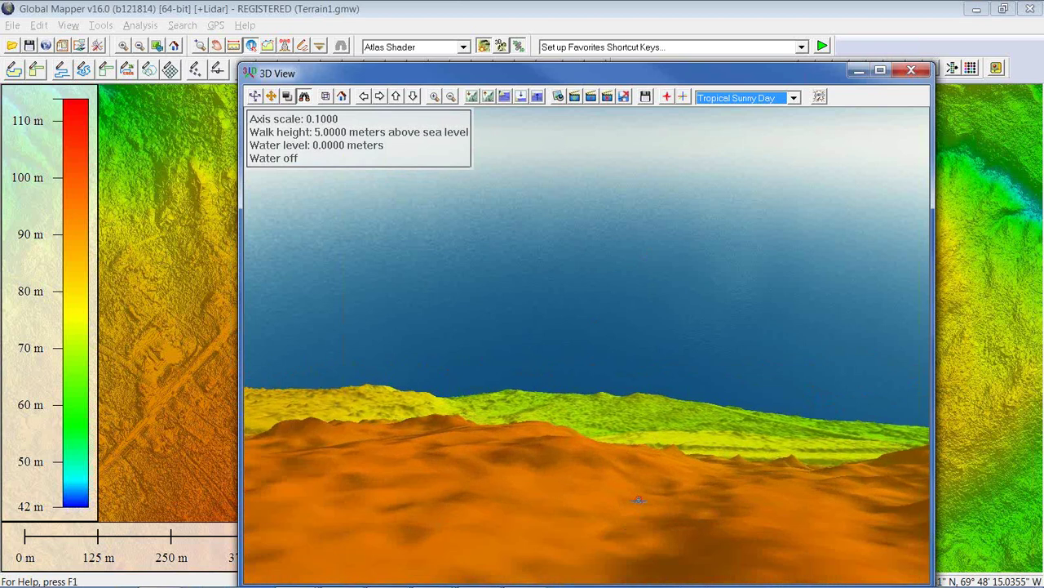
pyautogui.moveTo(649, 478); pyautogui.dragTo(708, 397)
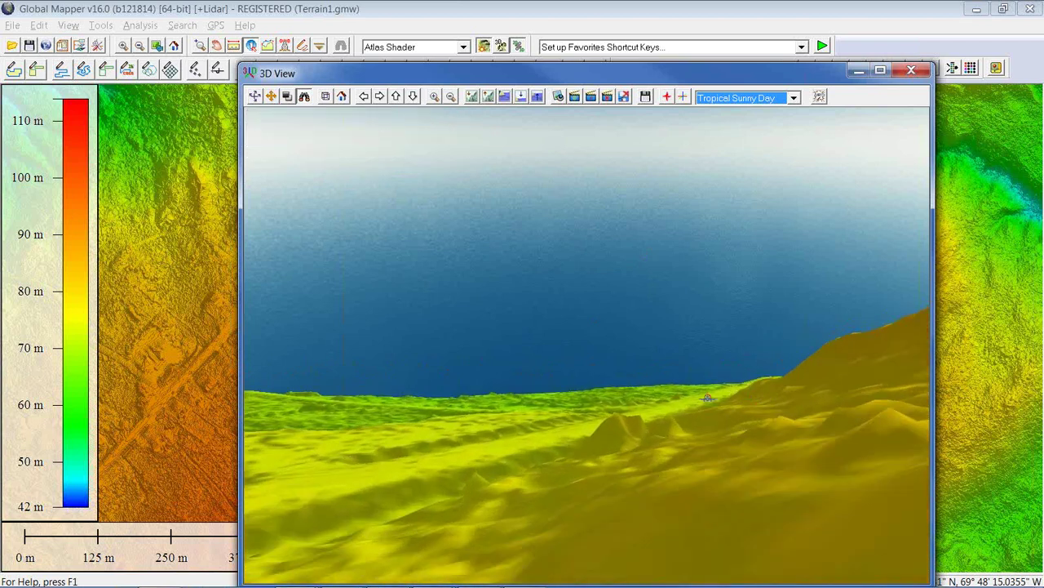
pyautogui.click(255, 96)
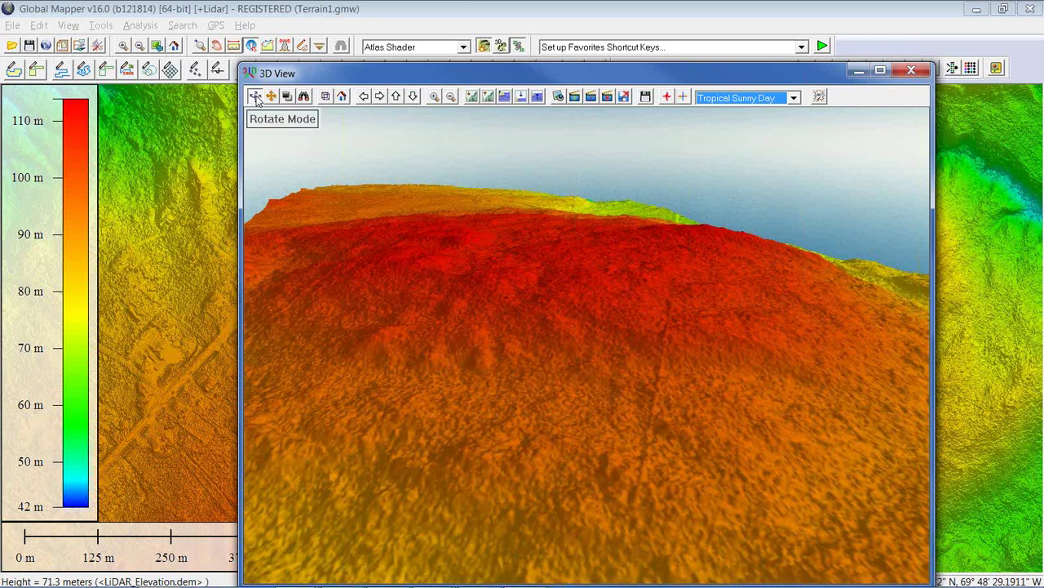
pyautogui.moveTo(527, 354); pyautogui.dragTo(499, 351)
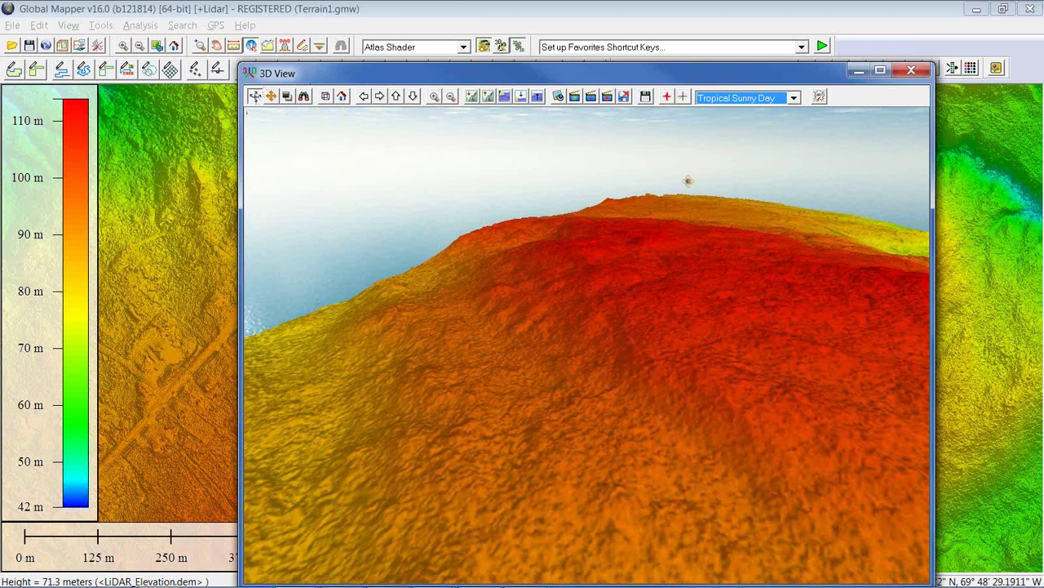
# In 3D View Properties, test the water at about 94.48 m, then turn water display off and apply
pyautogui.click(820, 98)
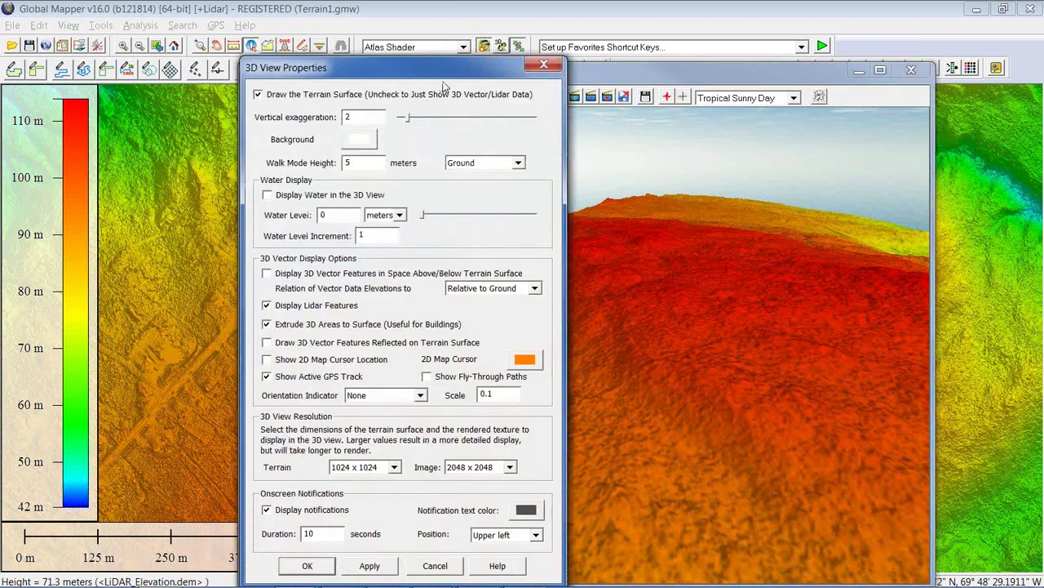
pyautogui.moveTo(424, 73); pyautogui.dragTo(217, 41)
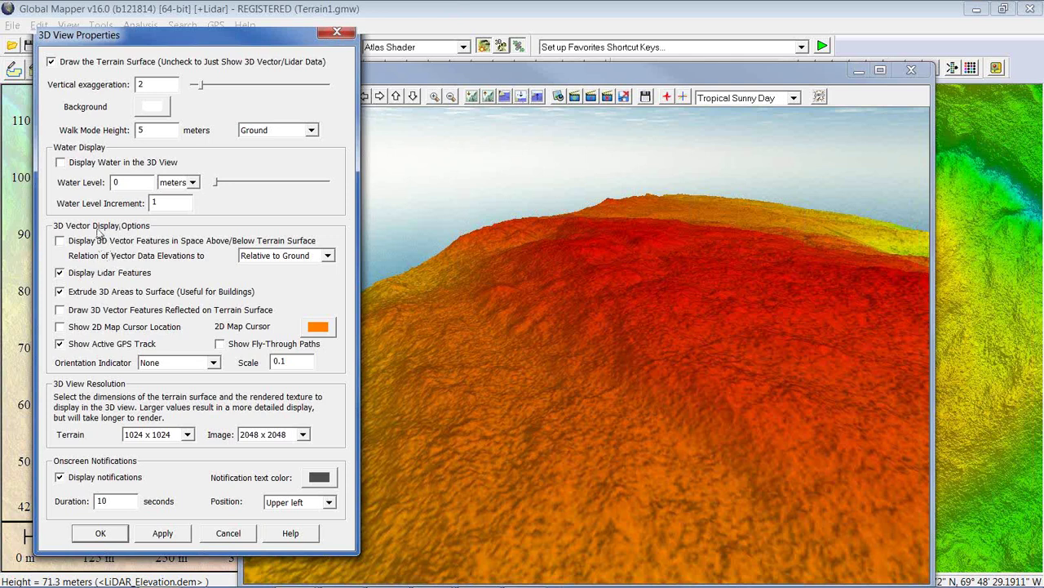
pyautogui.click(61, 162)
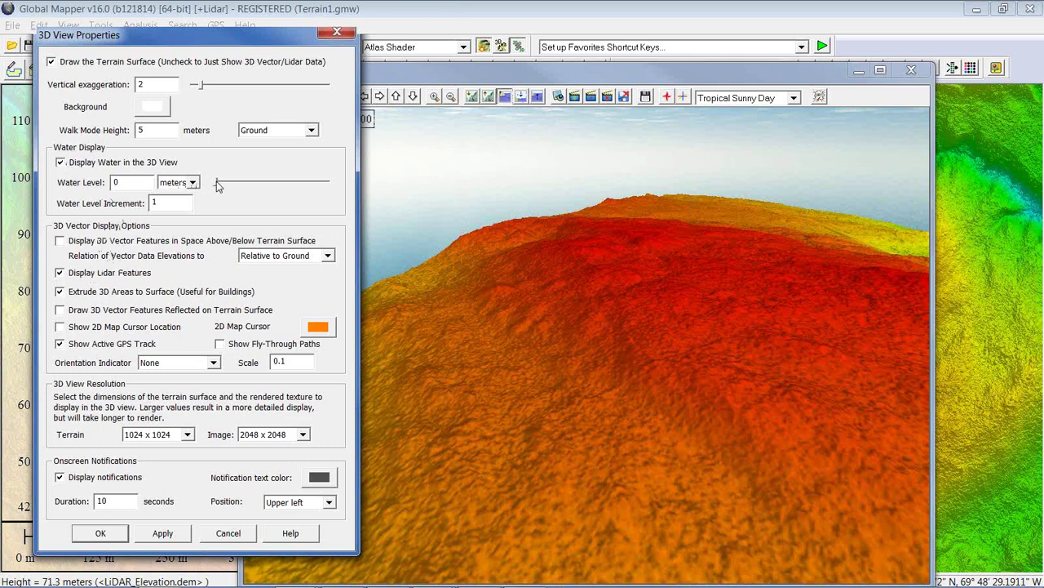
pyautogui.moveTo(218, 186); pyautogui.dragTo(296, 191)
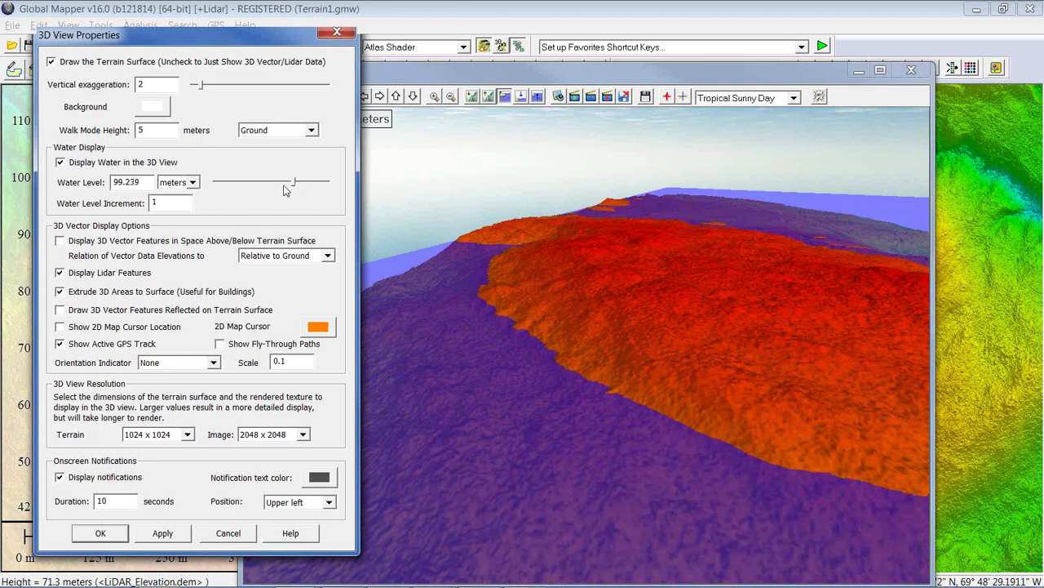
pyautogui.moveTo(294, 187); pyautogui.dragTo(286, 187)
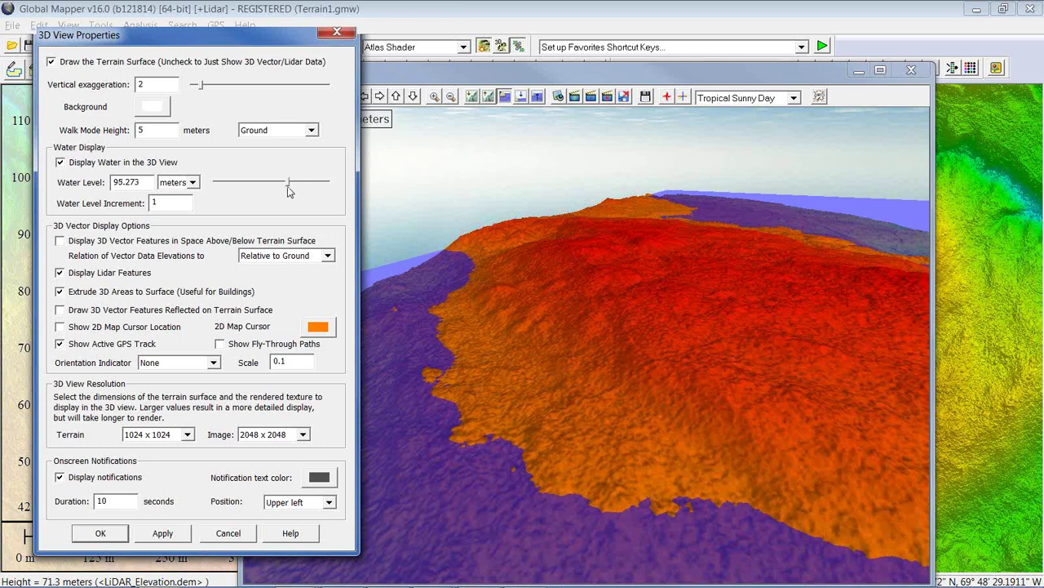
pyautogui.moveTo(287, 187)
pyautogui.mouseDown()
pyautogui.moveTo(298, 186)
pyautogui.moveTo(287, 186)
pyautogui.mouseUp()
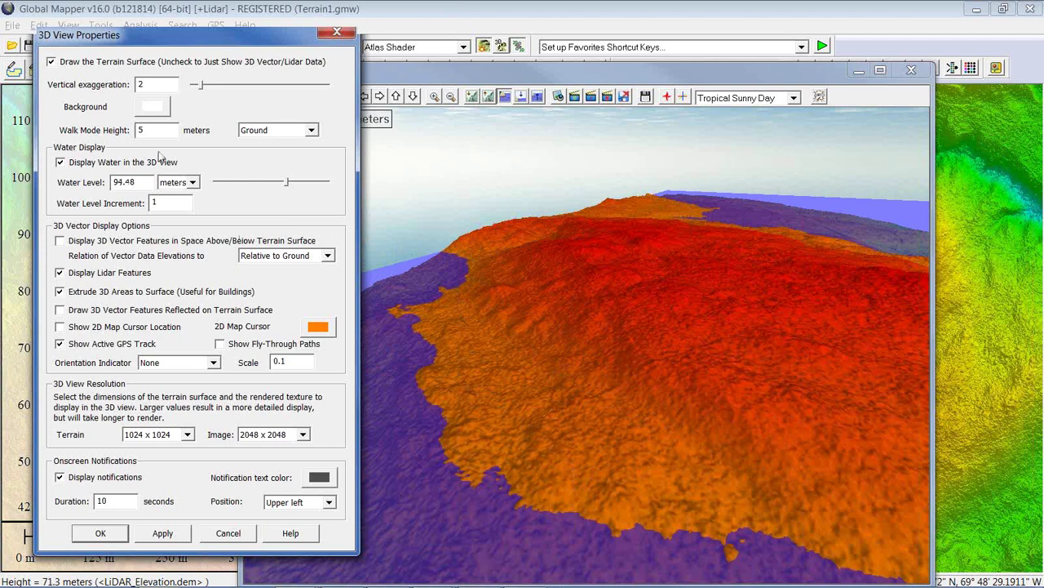
pyautogui.click(61, 162)
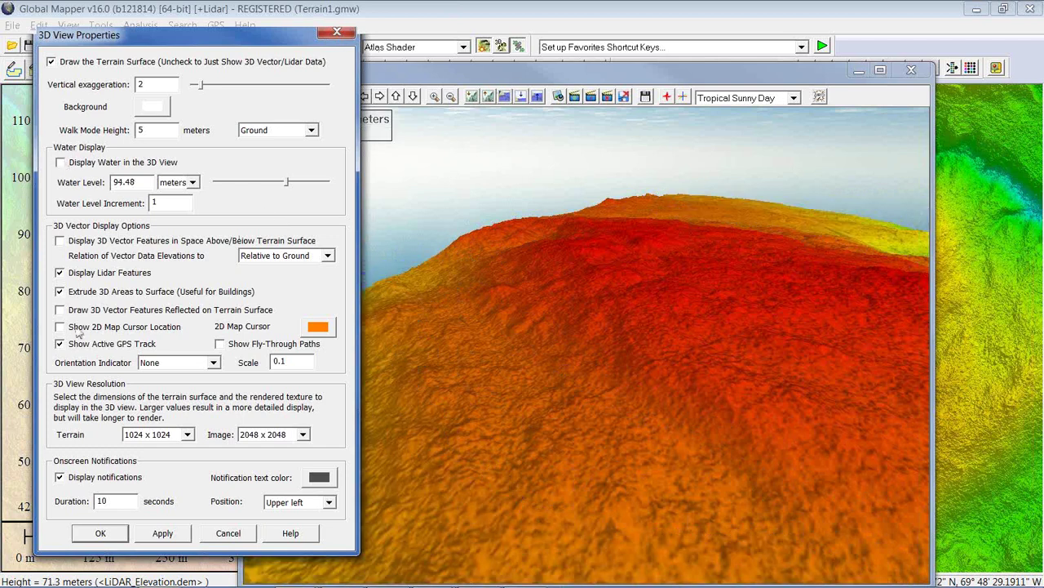
pyautogui.click(101, 533)
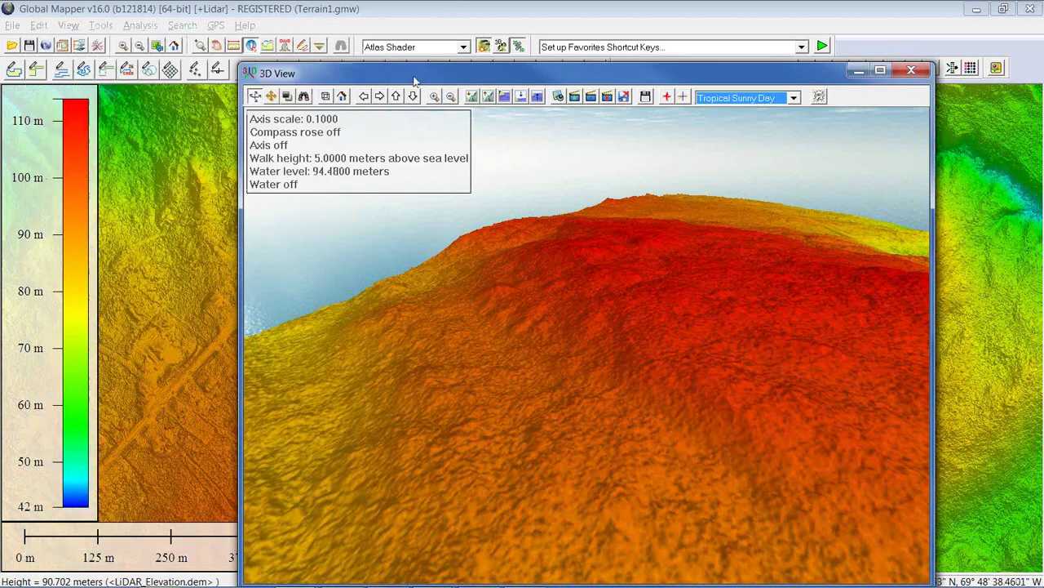
# Close the 3D view, show the Imagery_Hi_Res.jp2 layer, and start the Image Swipe tool
pyautogui.click(911, 71)
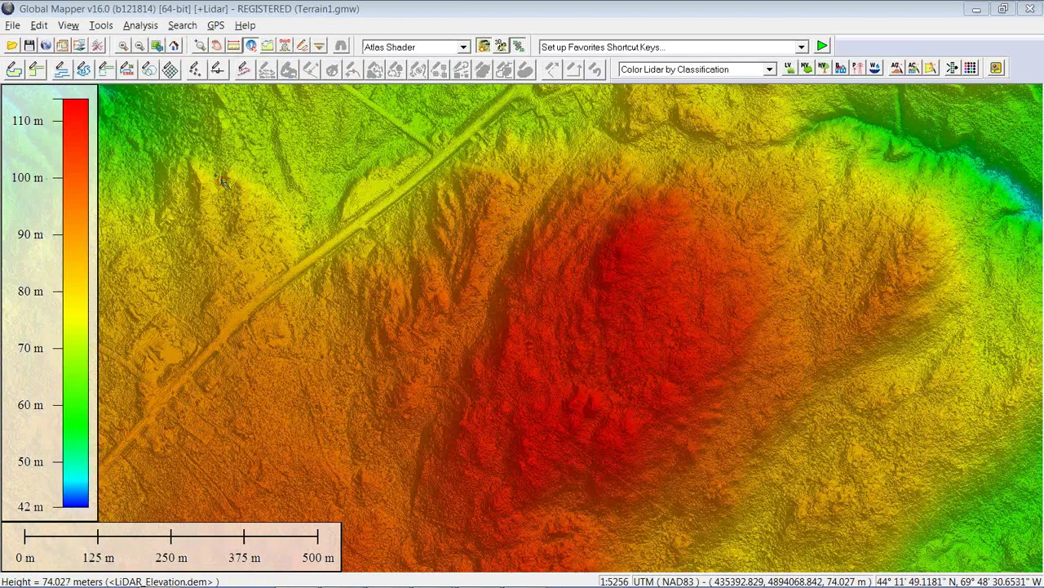
pyautogui.click(80, 48)
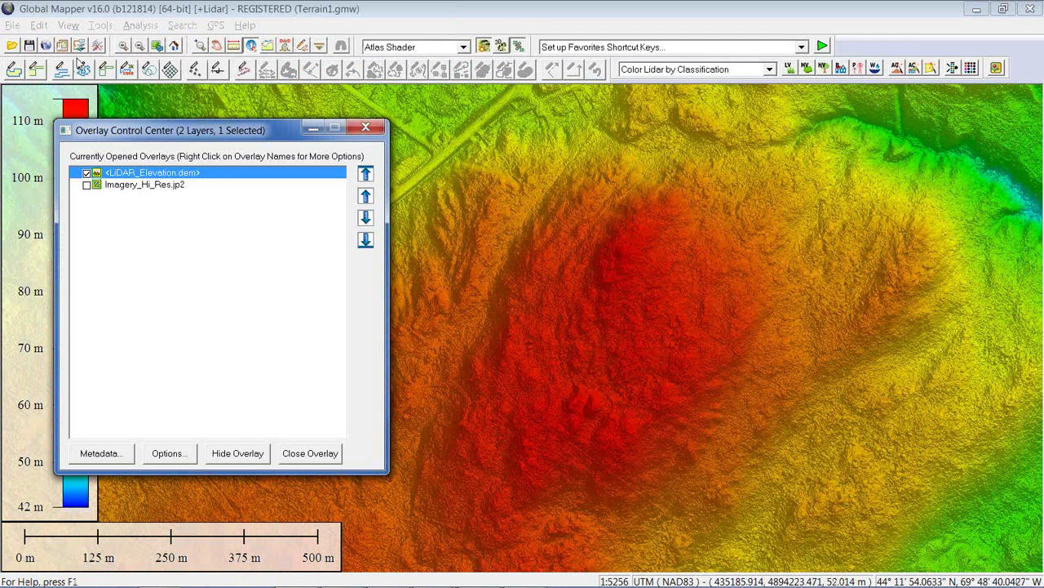
pyautogui.click(86, 186)
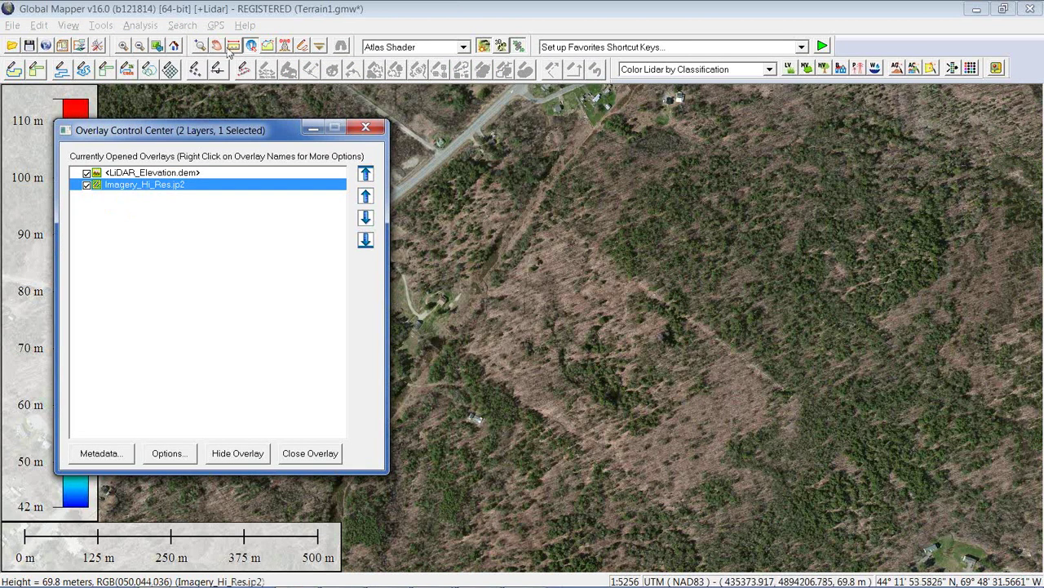
pyautogui.click(320, 49)
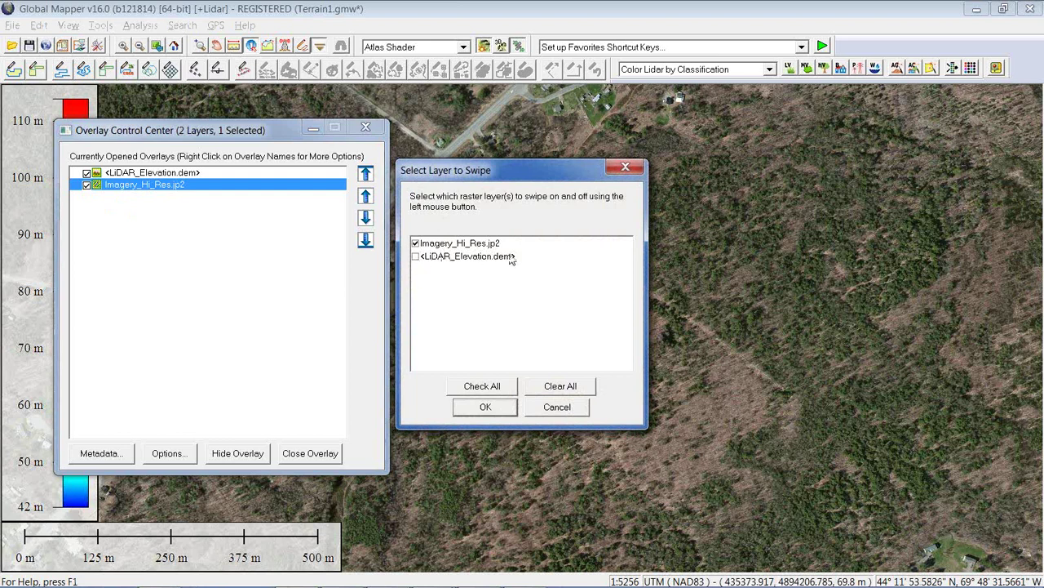
# Confirm Imagery_Hi_Res.jp2 as the swipe layer and peel it back to reveal the LiDAR terrain
pyautogui.click(494, 411)
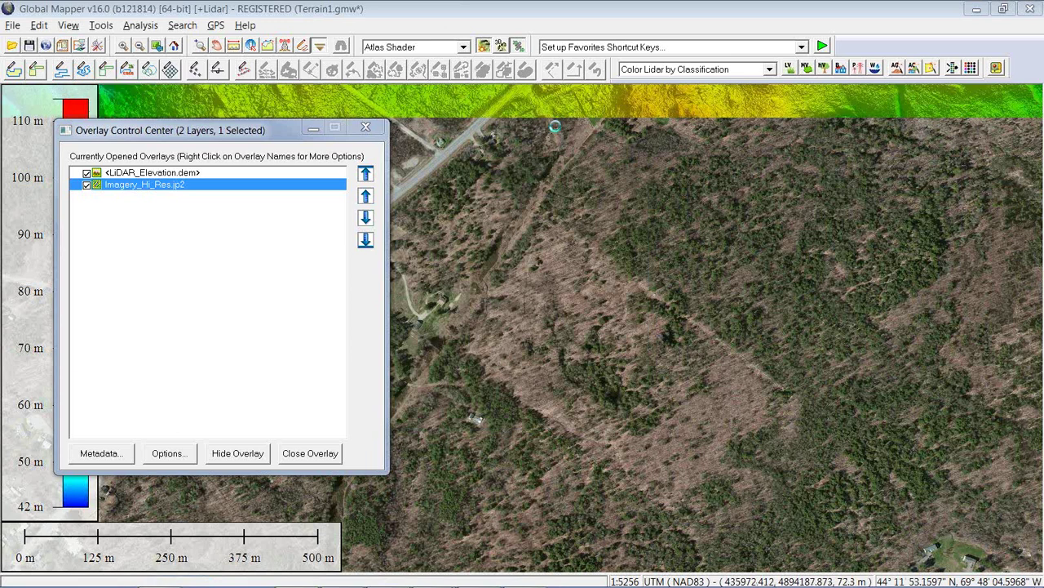
pyautogui.moveTo(554, 127); pyautogui.dragTo(651, 265)
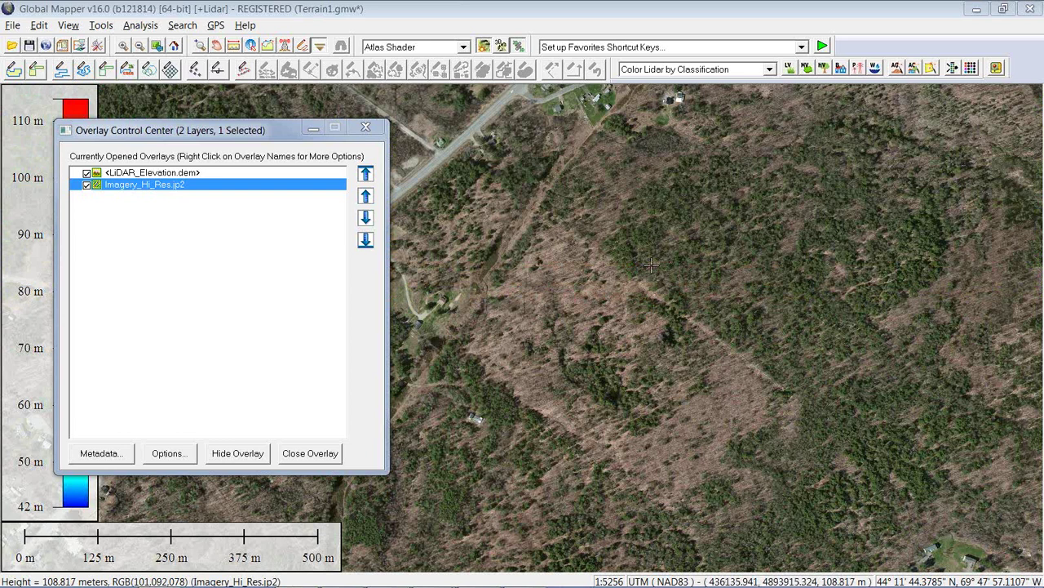
pyautogui.click(501, 47)
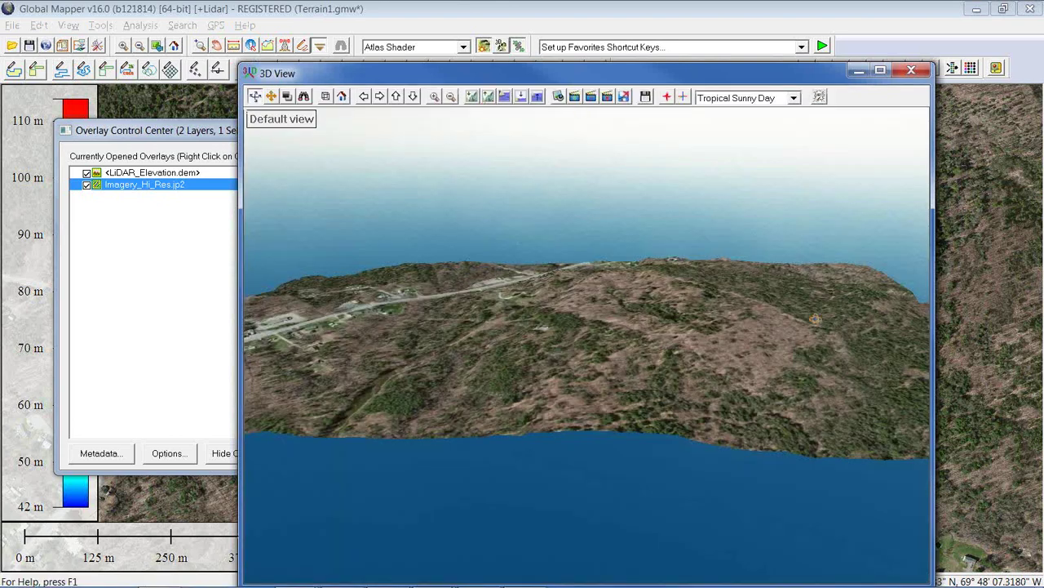
pyautogui.scroll(2, 631, 336)
pyautogui.scroll(5, 631, 335)
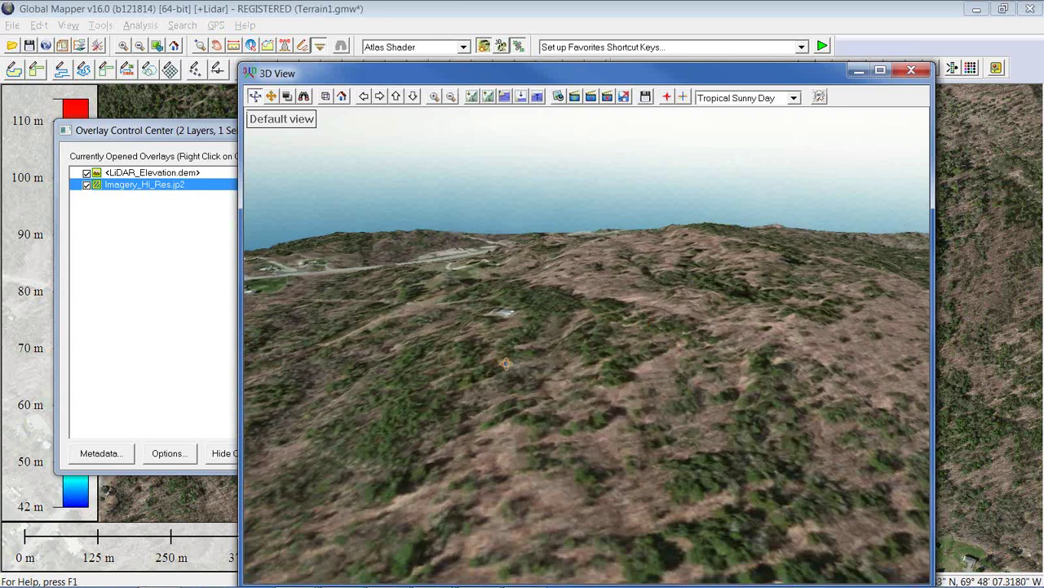
pyautogui.scroll(-5, 631, 334)
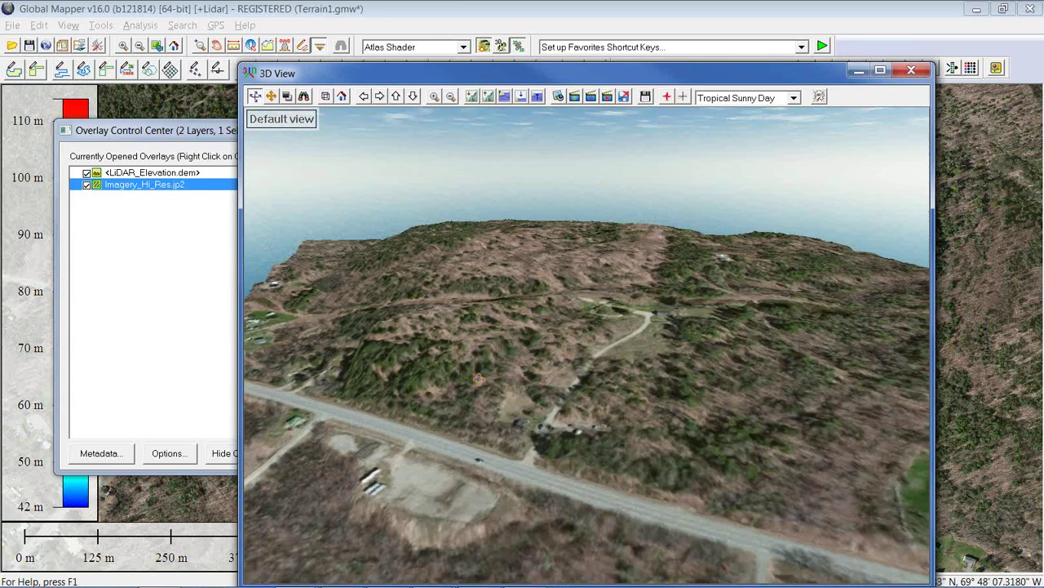
pyautogui.moveTo(465, 377); pyautogui.dragTo(479, 377)
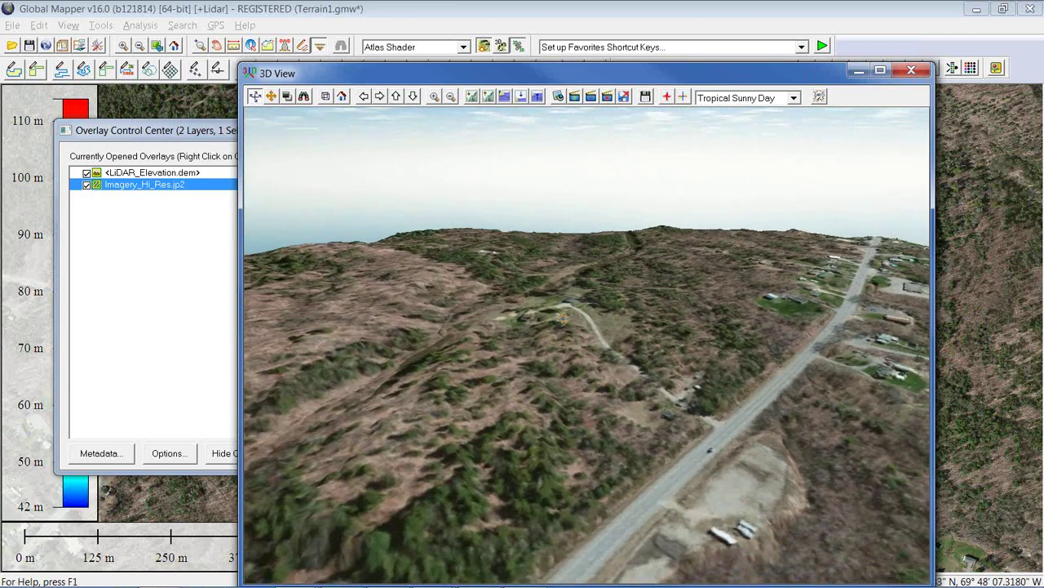
pyautogui.click(912, 72)
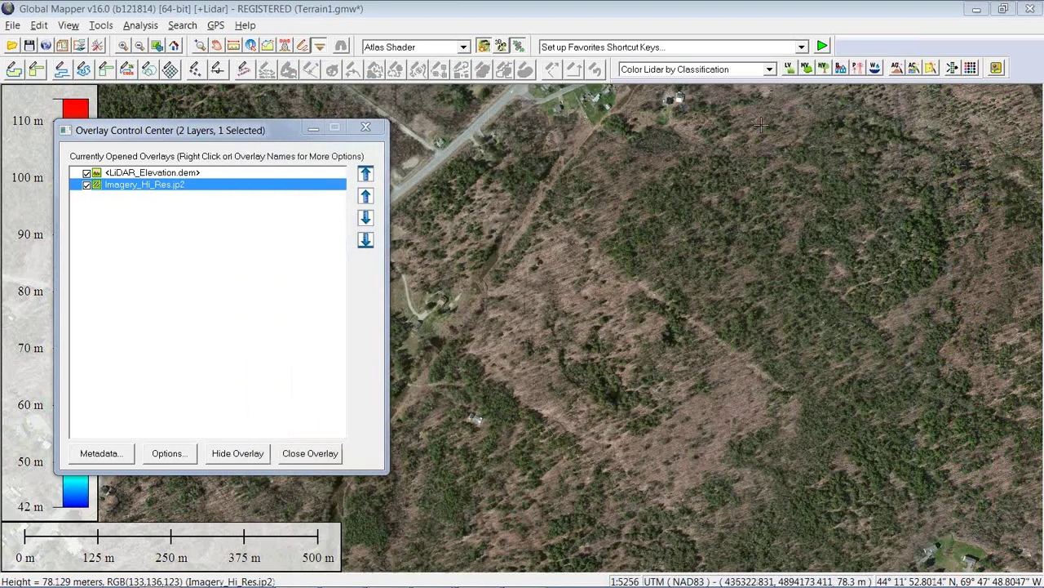
# Close the Overlay Control Center and unload all data with Ctrl+U without saving a workspace
pyautogui.click(365, 129)
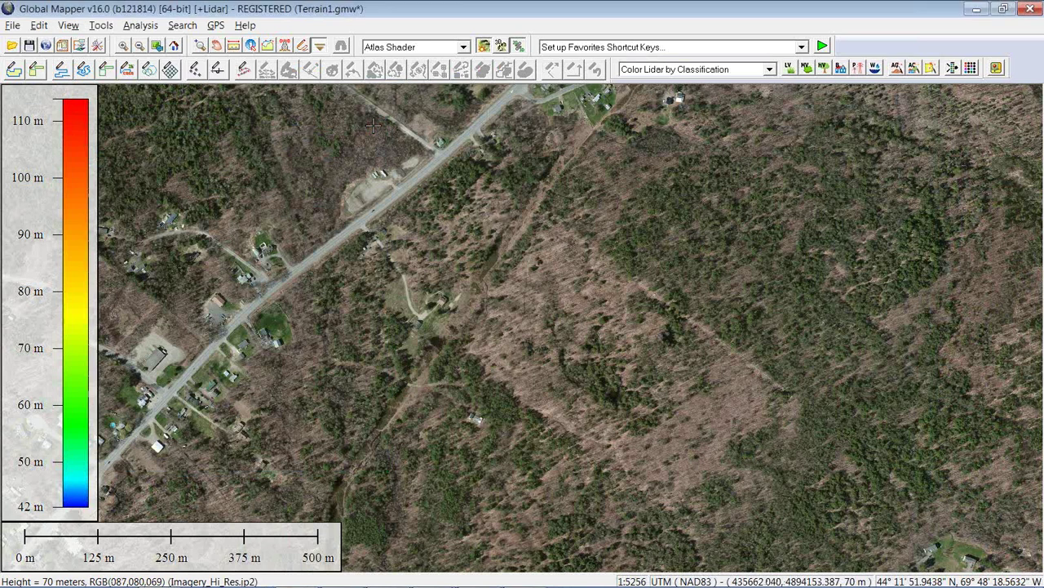
pyautogui.hotkey('ctrl', 'u')
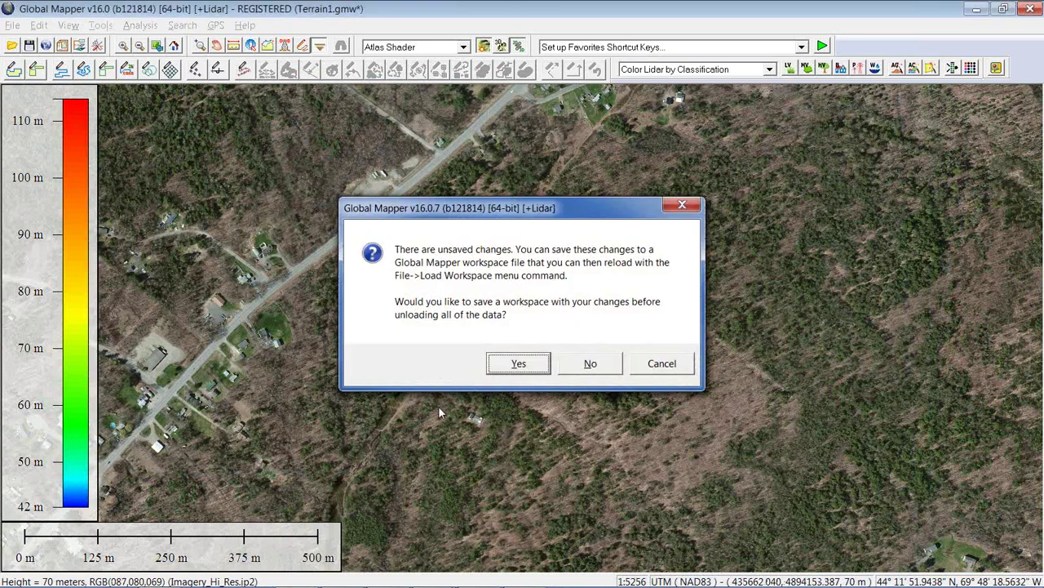
pyautogui.click(591, 363)
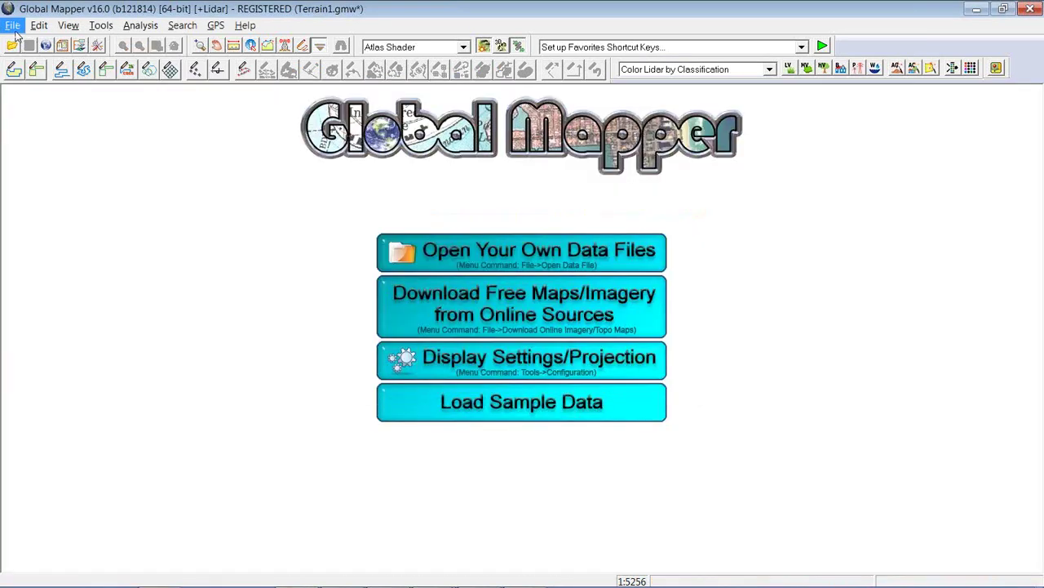
pyautogui.click(12, 26)
# Reopen the recent Terrain2.gmw workspace and shrink the Overlay Control Center window
pyautogui.click(77, 425)
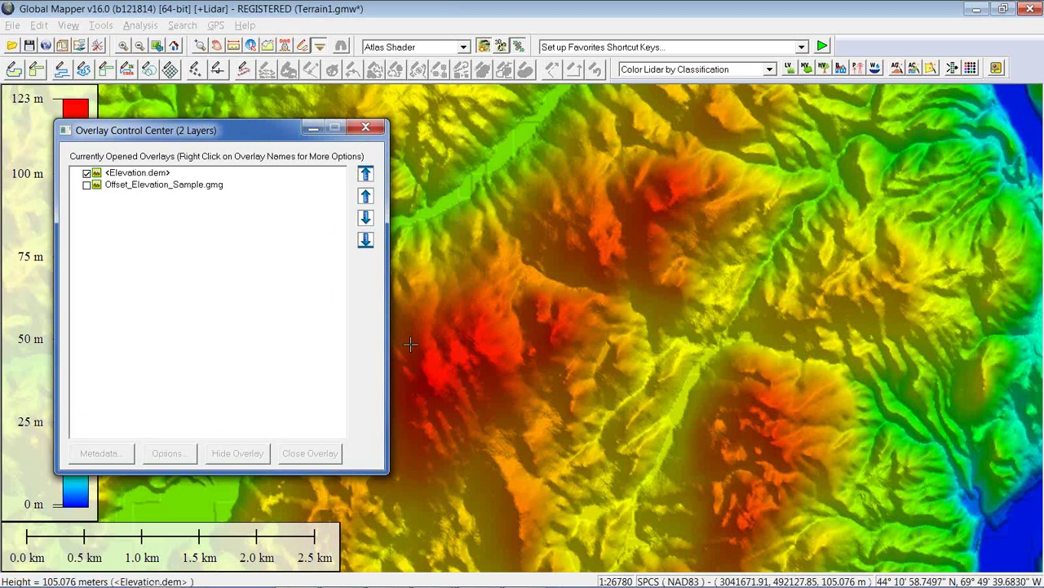
pyautogui.moveTo(387, 358); pyautogui.dragTo(318, 359)
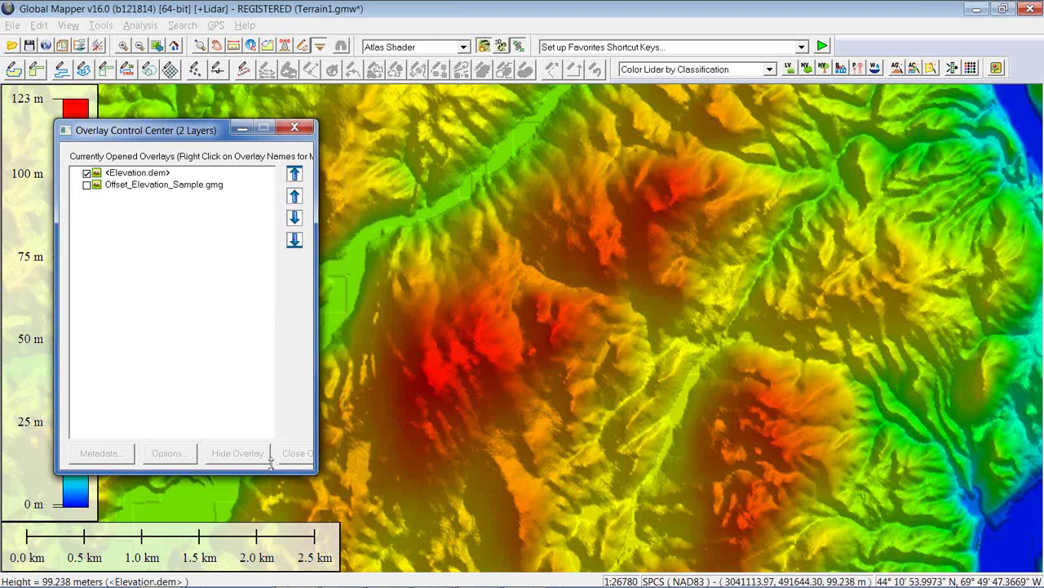
pyautogui.moveTo(267, 469); pyautogui.dragTo(268, 363)
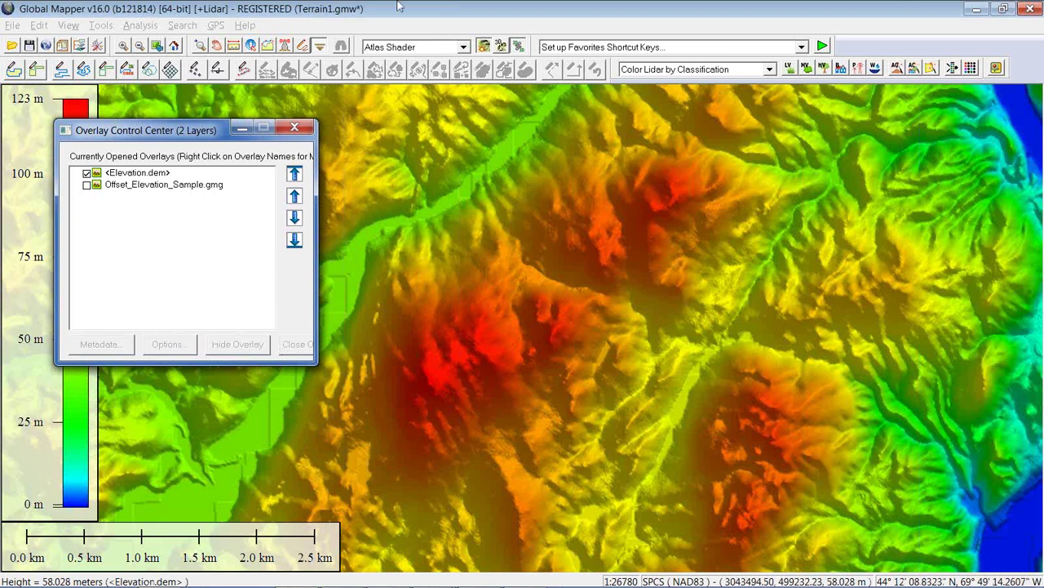
pyautogui.click(152, 27)
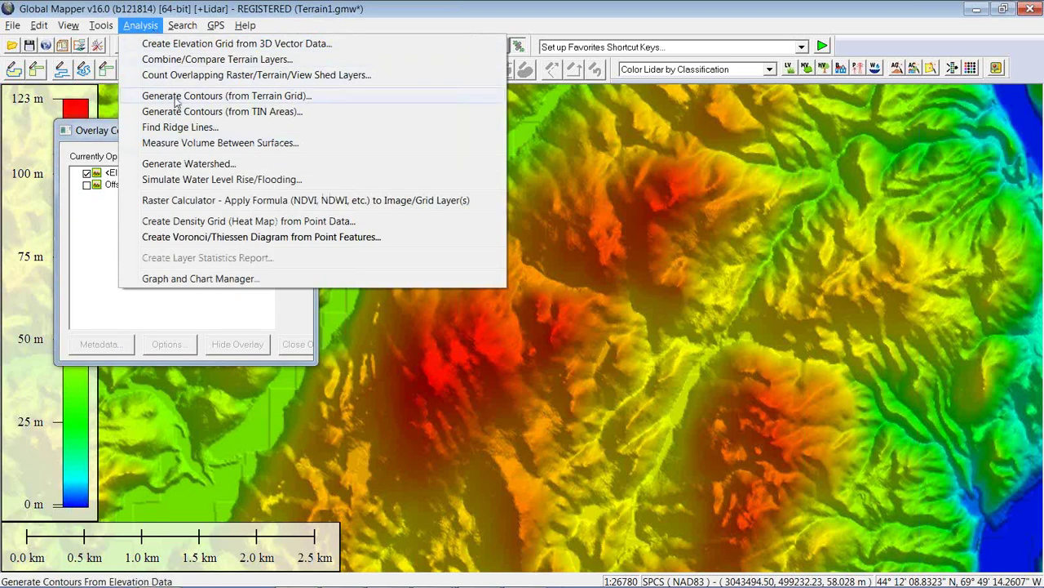
# Set a 10 m contour interval and bound the contours to a box drawn around the high peaks
pyautogui.click(195, 95)
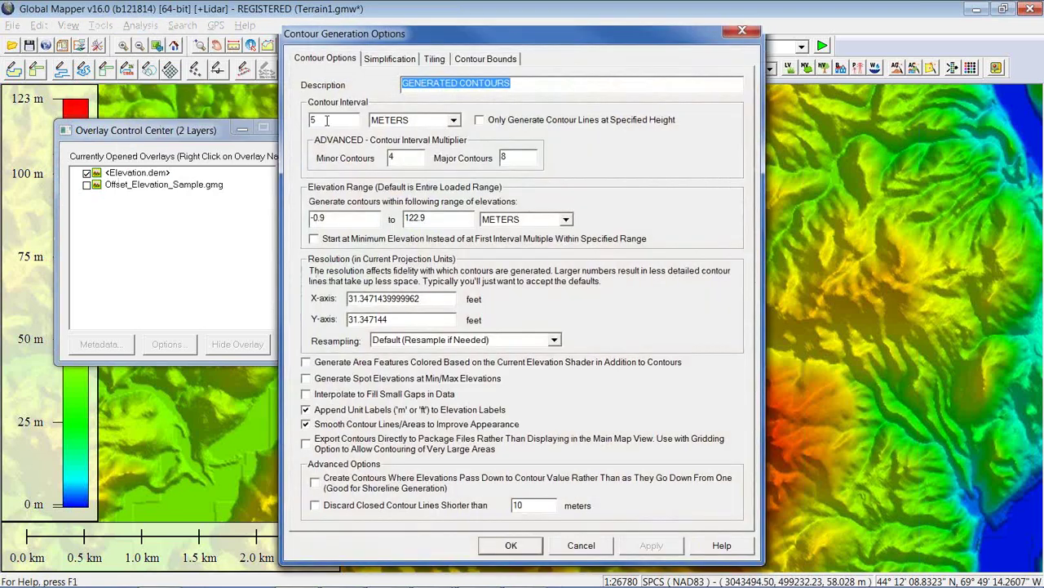
pyautogui.moveTo(326, 120); pyautogui.dragTo(307, 126)
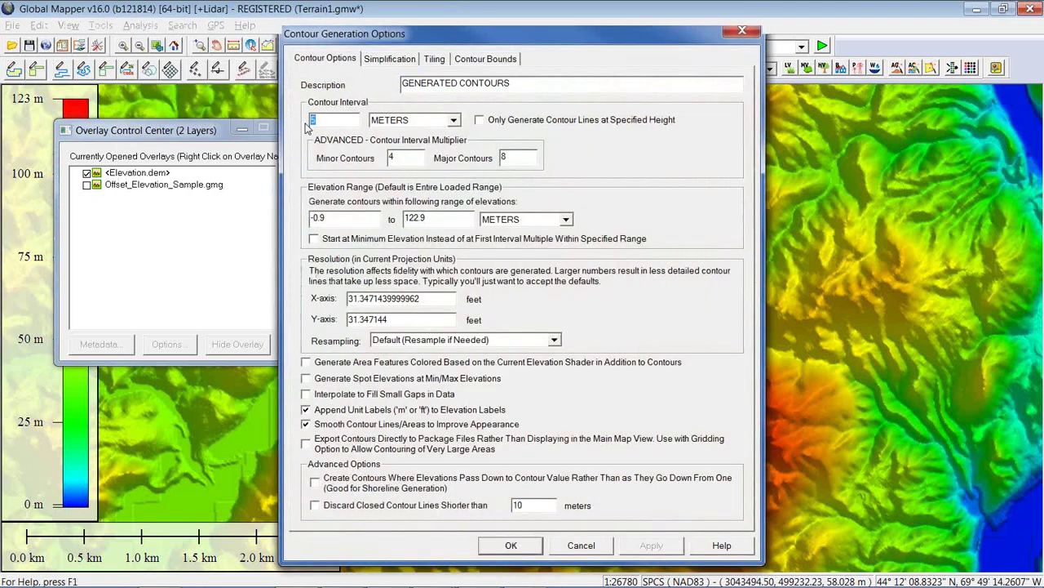
pyautogui.write('10')
pyautogui.click(487, 58)
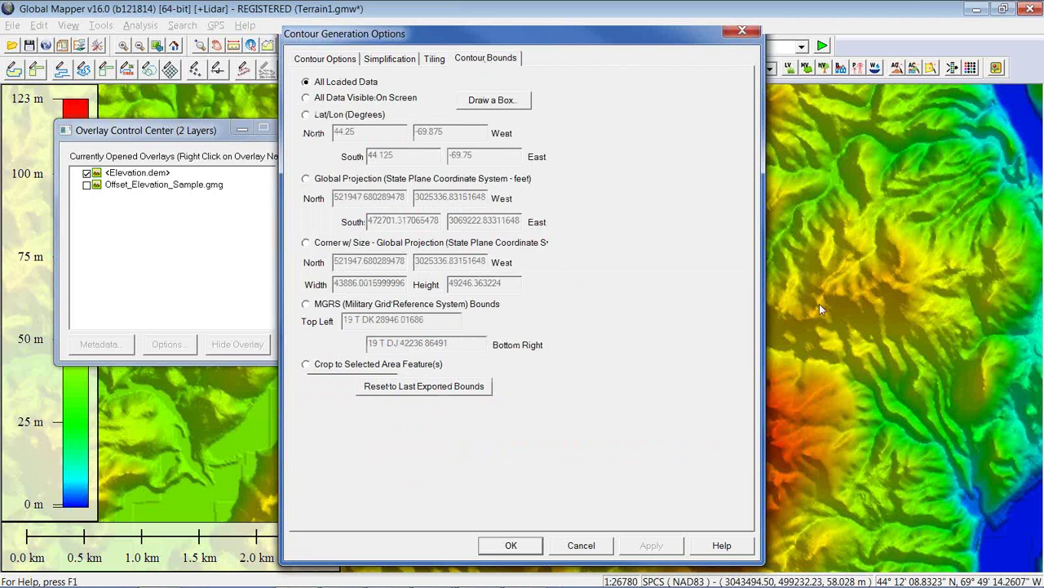
pyautogui.click(494, 101)
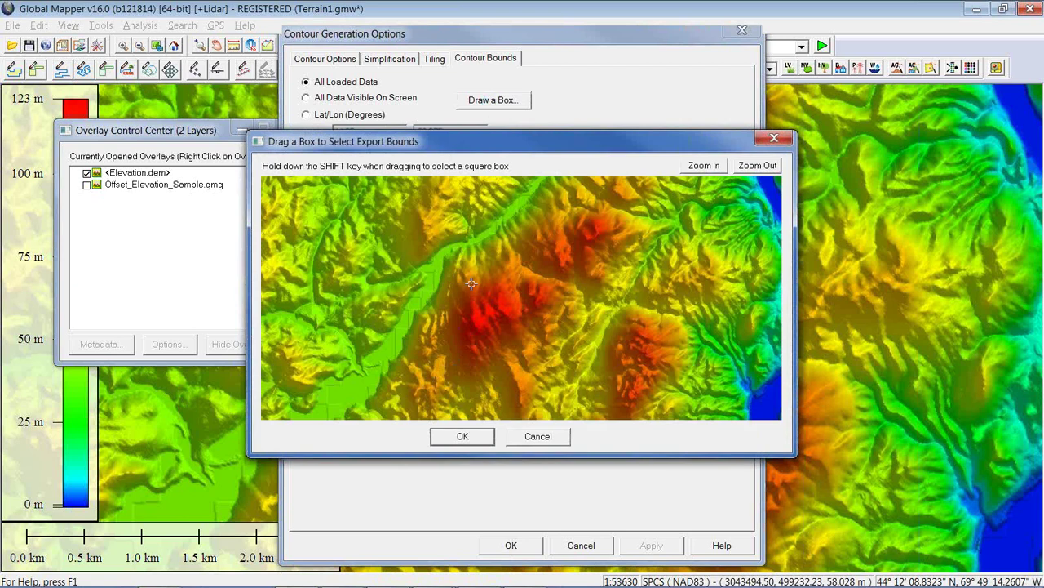
pyautogui.moveTo(385, 240); pyautogui.dragTo(583, 390)
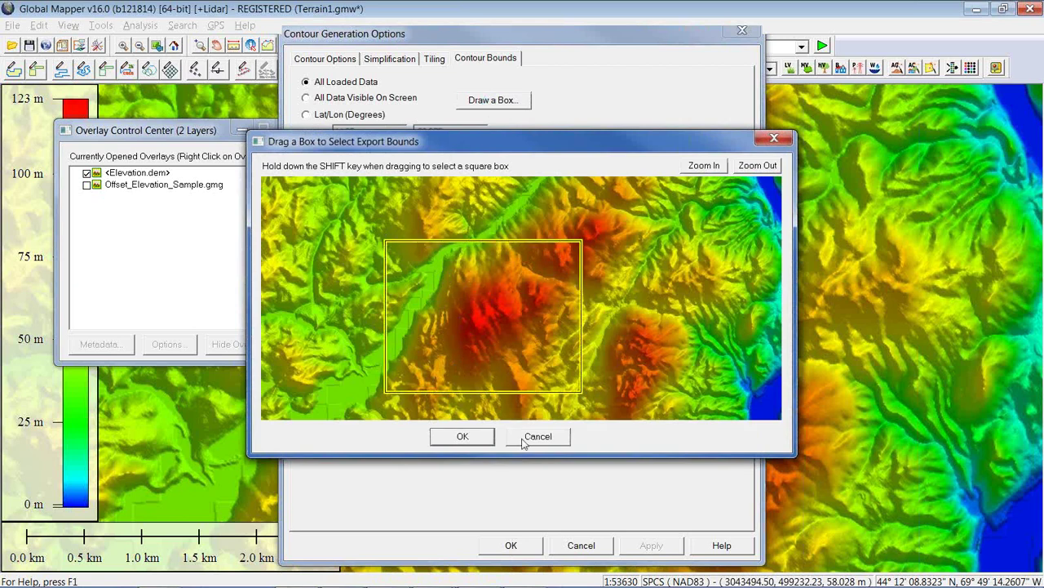
pyautogui.click(477, 439)
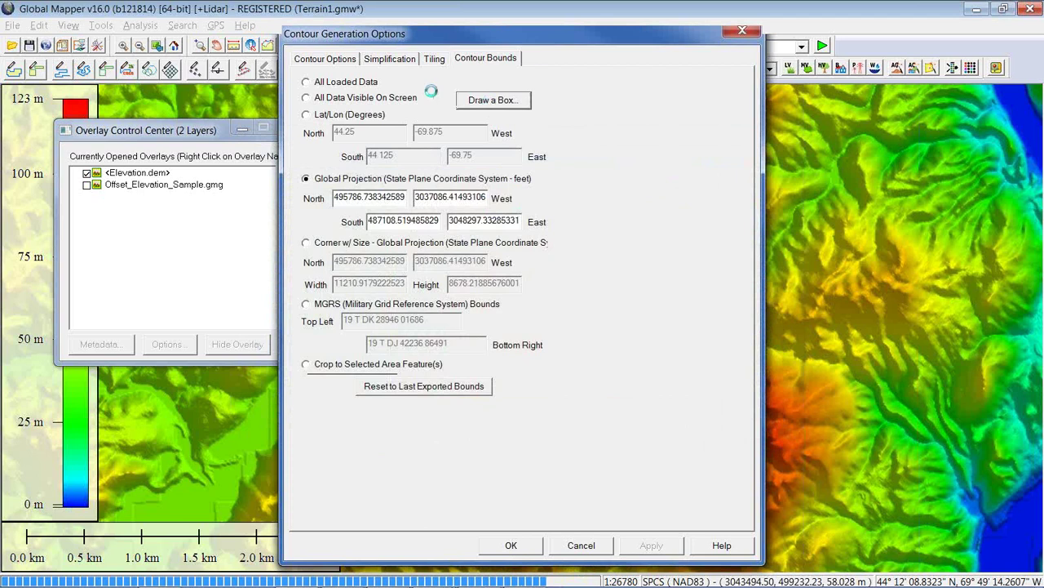
pyautogui.click(343, 68)
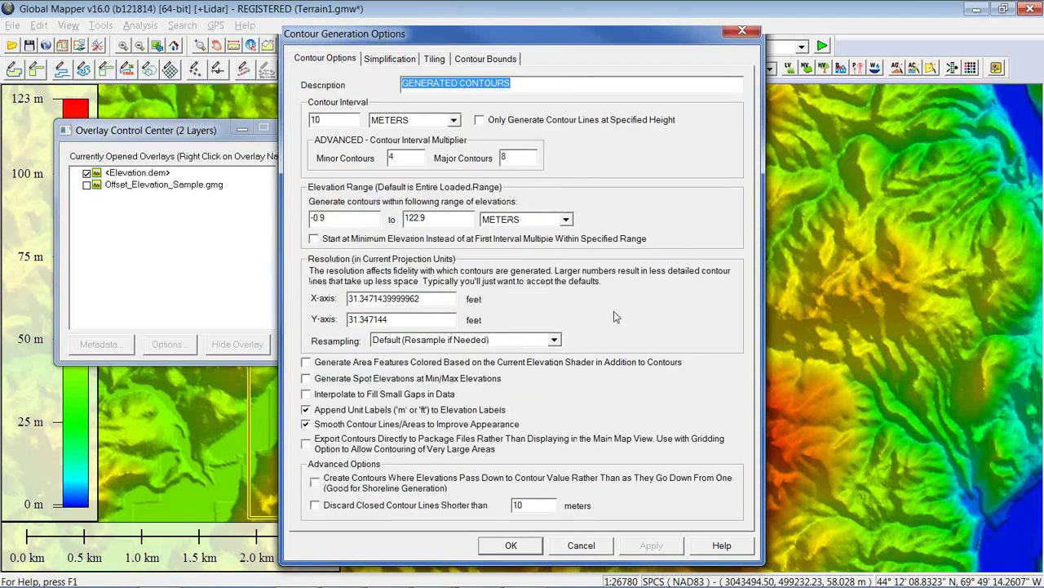
# Generate the contours, select an 80 m contour line, and hide the Elevation.dem layer
pyautogui.click(522, 551)
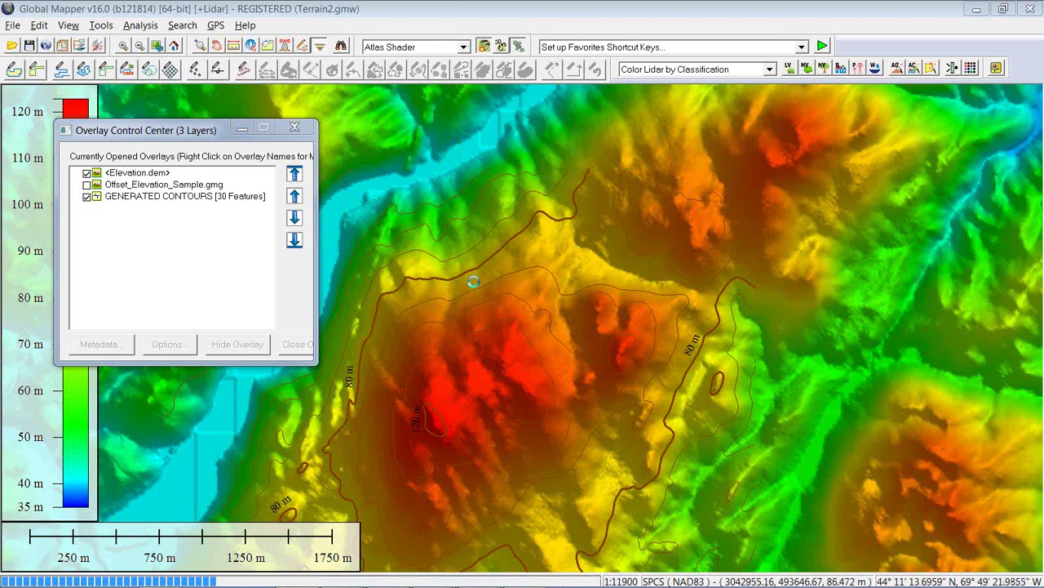
pyautogui.scroll(1, 472, 280)
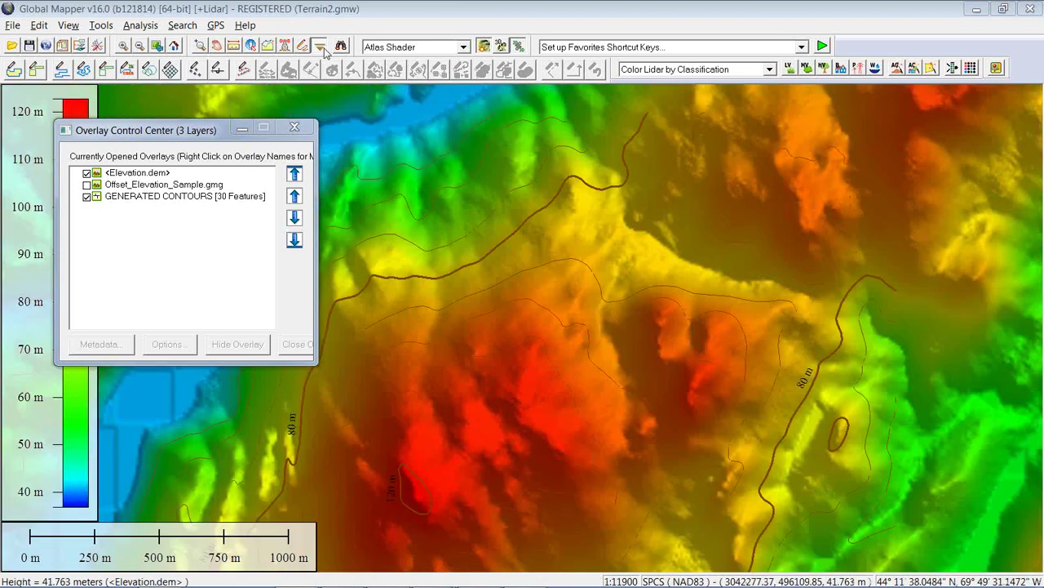
pyautogui.click(304, 47)
pyautogui.click(503, 243)
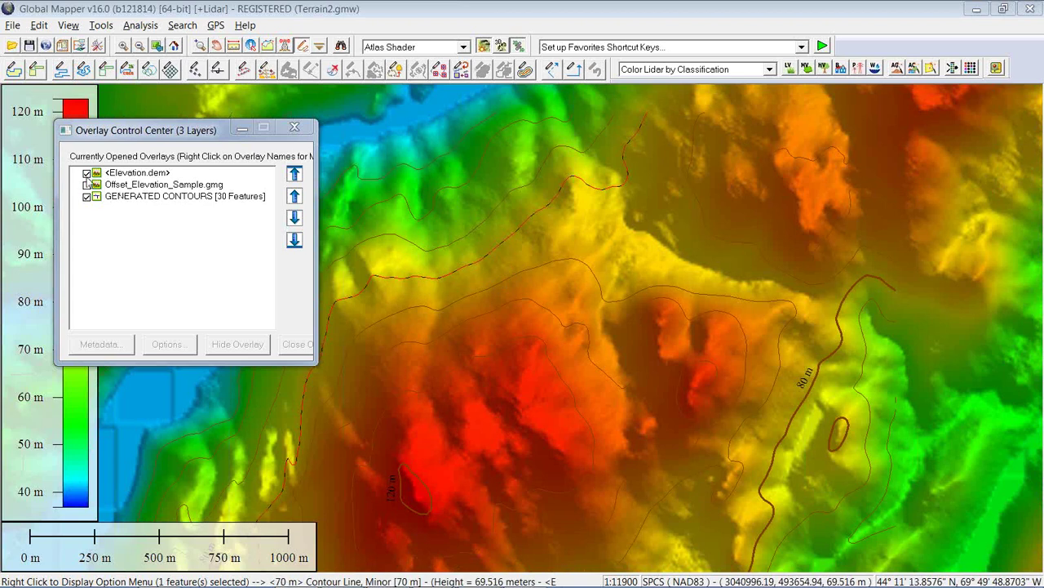
pyautogui.click(87, 174)
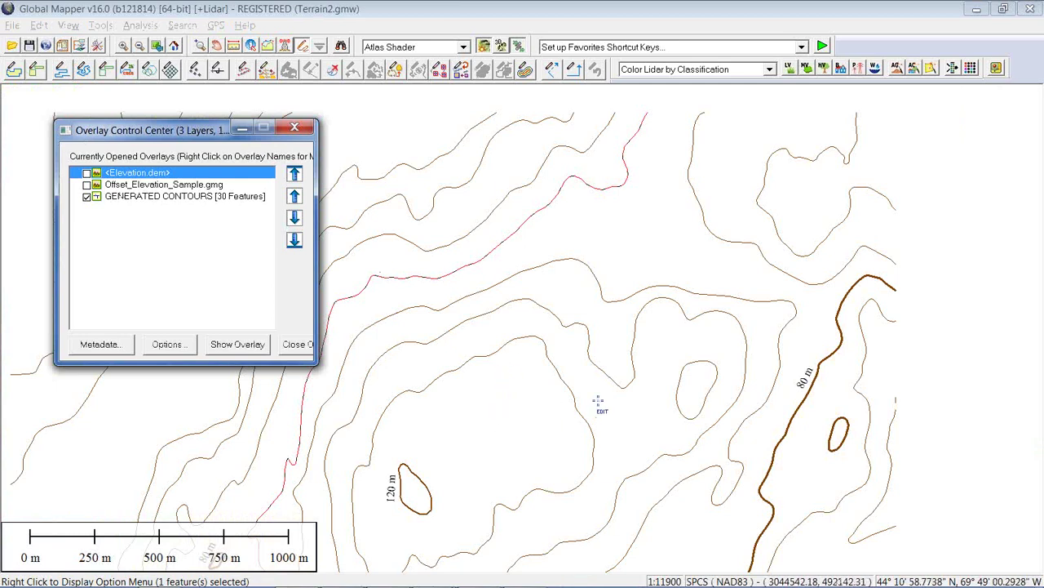
# Use the Feature Info tool to view the 70 m contour's attributes
pyautogui.click(252, 48)
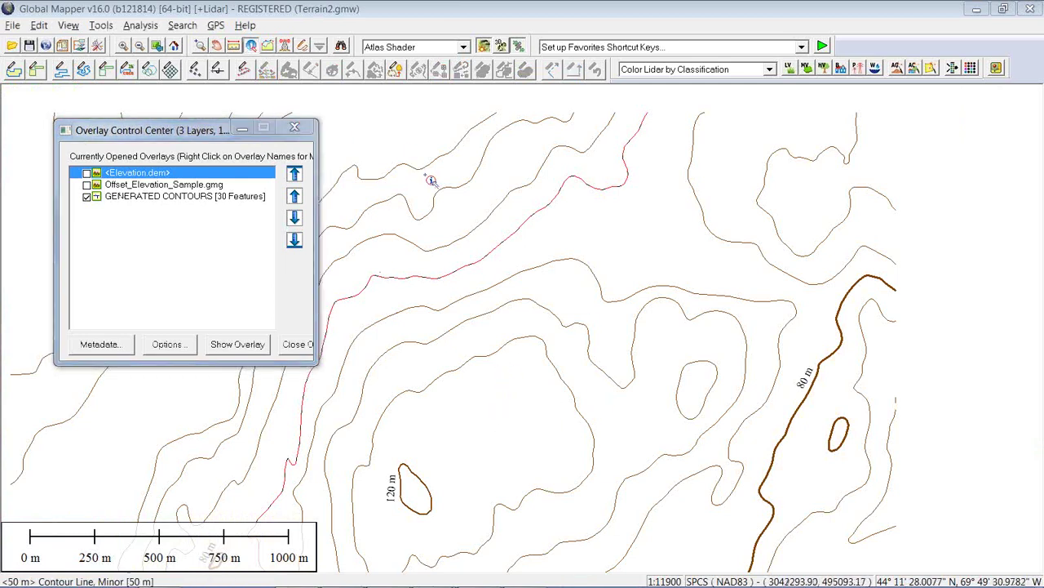
pyautogui.click(488, 228)
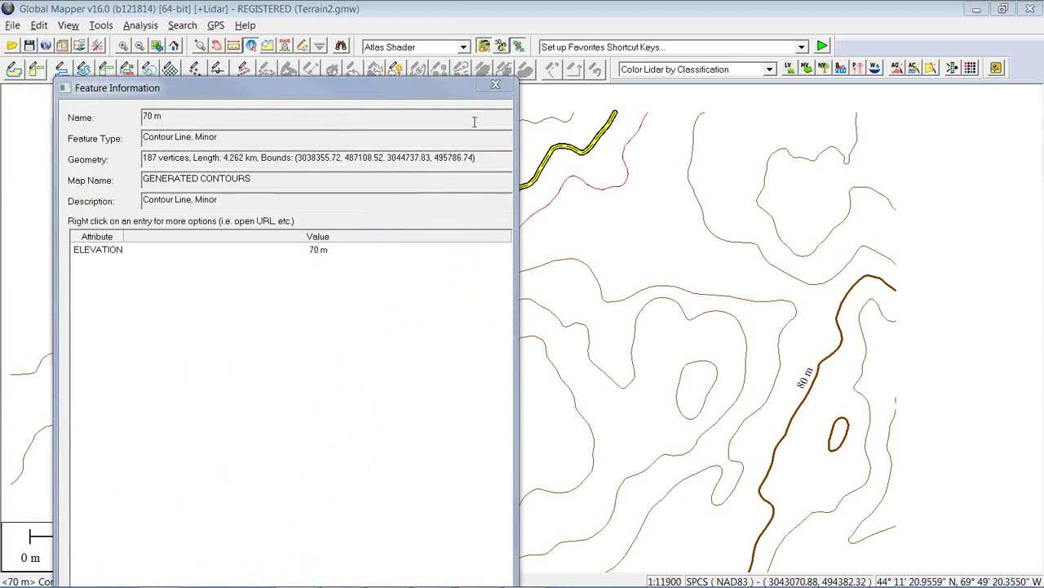
pyautogui.click(496, 85)
# Zoom out, pan to the hilltop, and view the 90 m contour's attributes
pyautogui.scroll(-1, 625, 268)
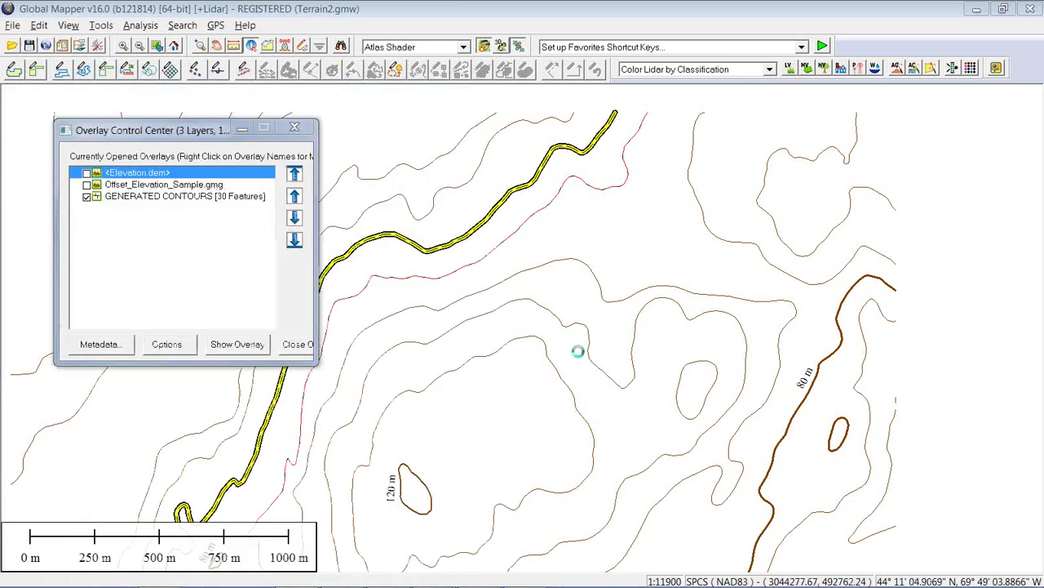
pyautogui.scroll(-2, 577, 283)
pyautogui.moveTo(529, 415); pyautogui.dragTo(576, 291)
pyautogui.click(557, 402)
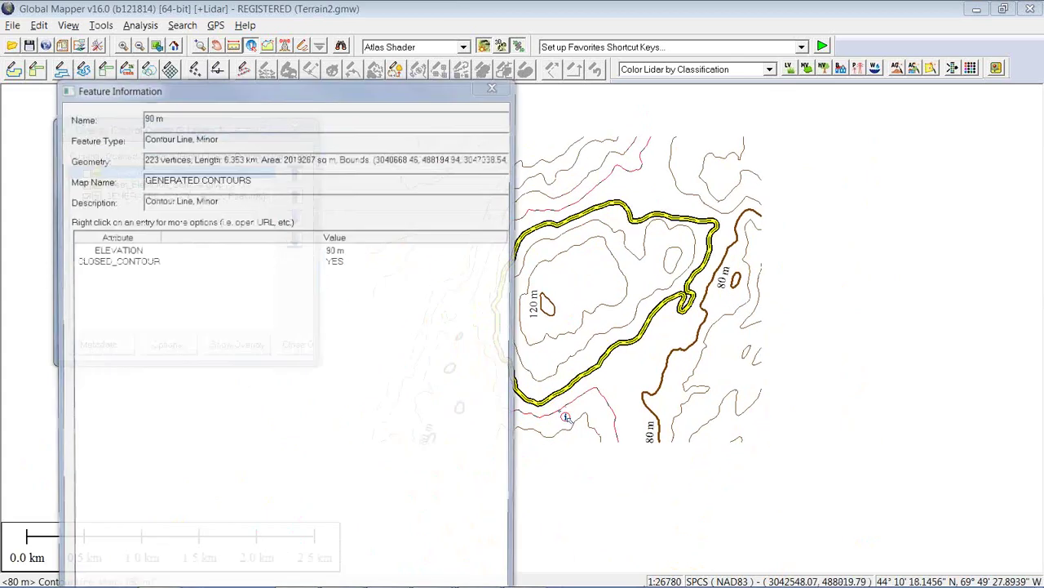
pyautogui.click(495, 86)
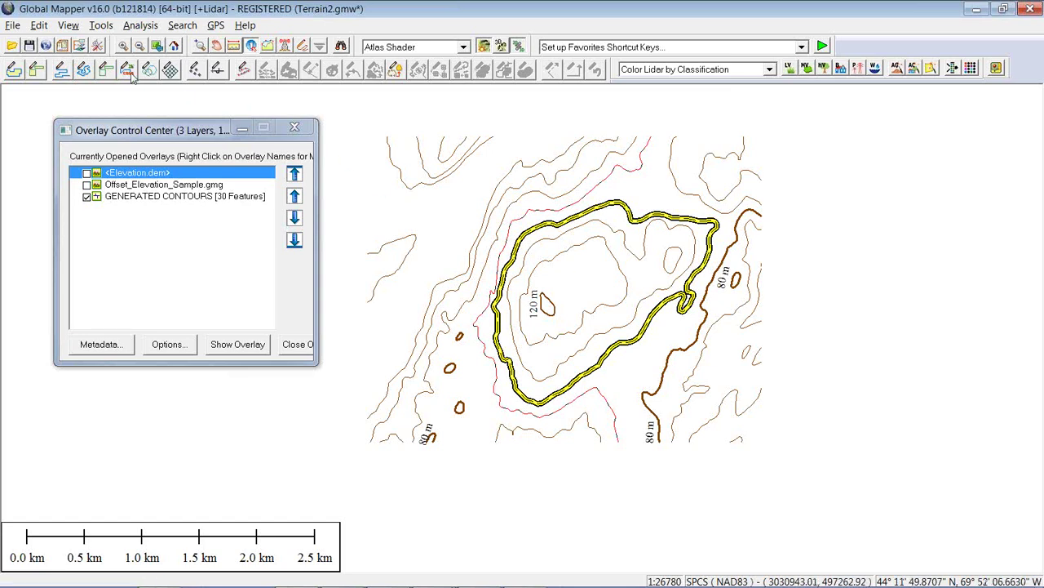
# Open the shader Configuration and begin a new Custom Shader 1 under Shader Options
pyautogui.click(98, 46)
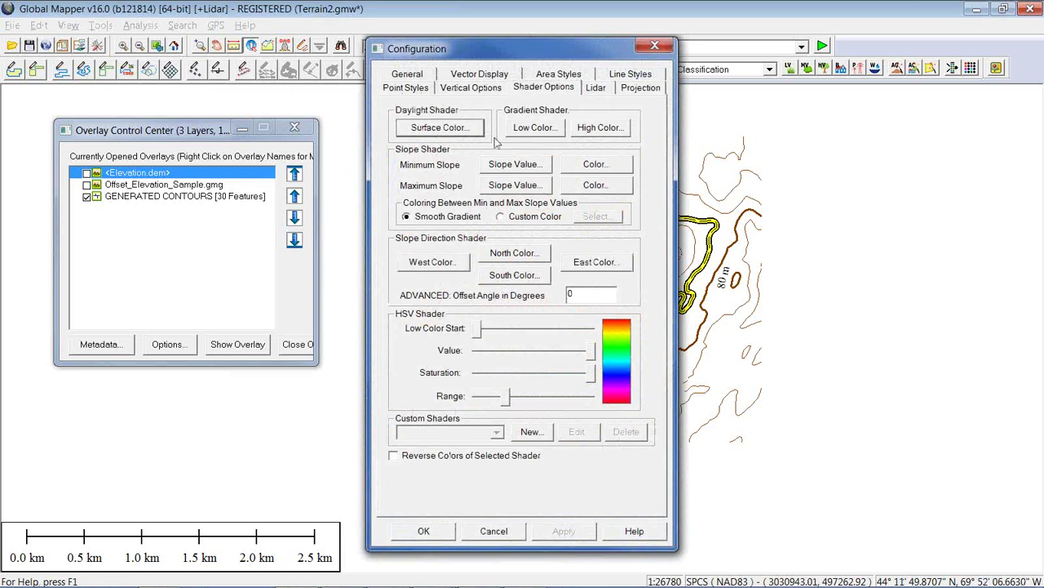
pyautogui.moveTo(476, 48); pyautogui.dragTo(643, 57)
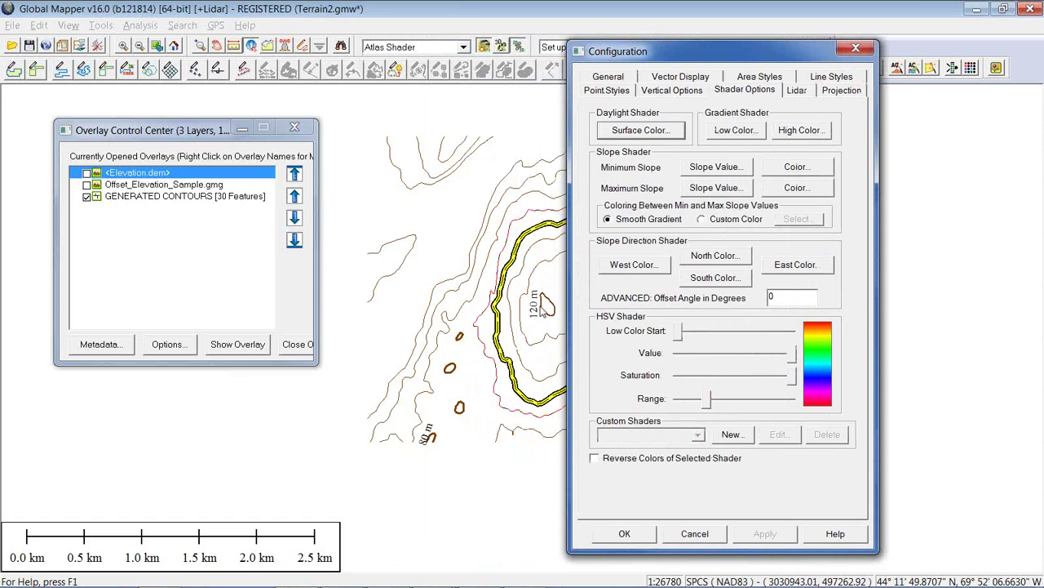
pyautogui.click(733, 435)
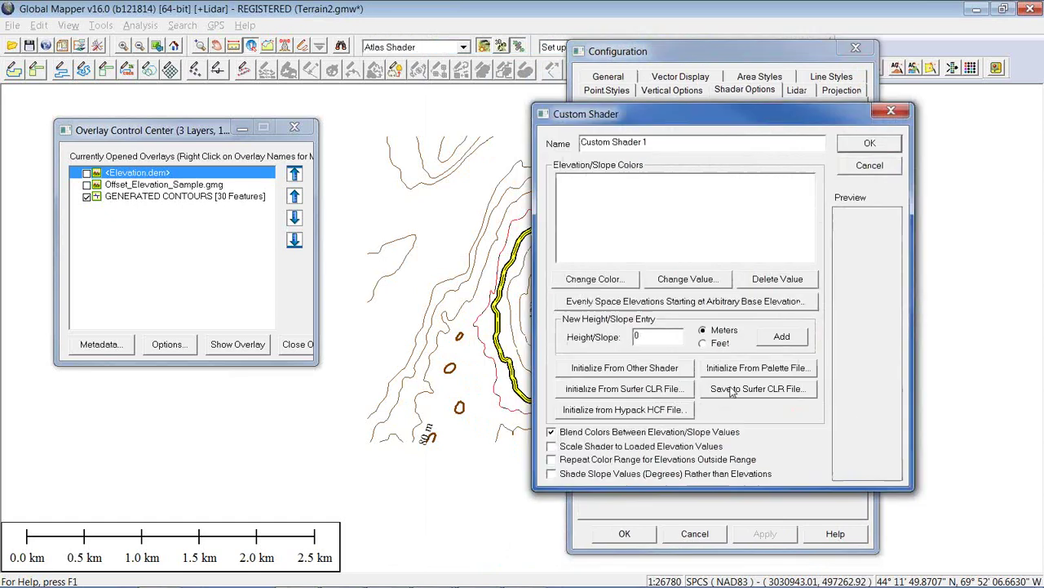
# Select the 0 height value, then close Custom Shader and cancel Configuration unsaved
pyautogui.moveTo(701, 116); pyautogui.dragTo(598, 95)
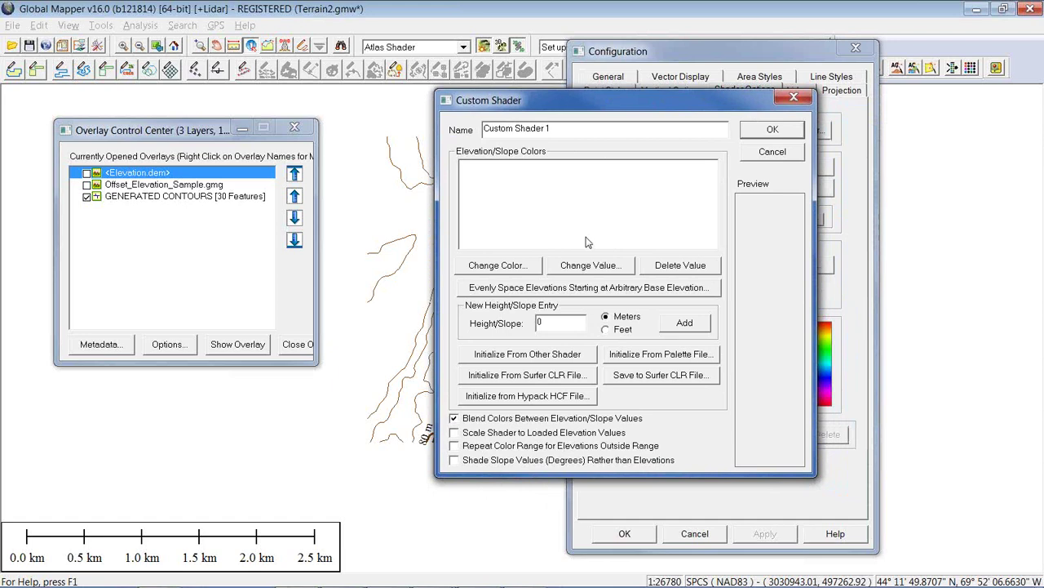
pyautogui.doubleClick(539, 322)
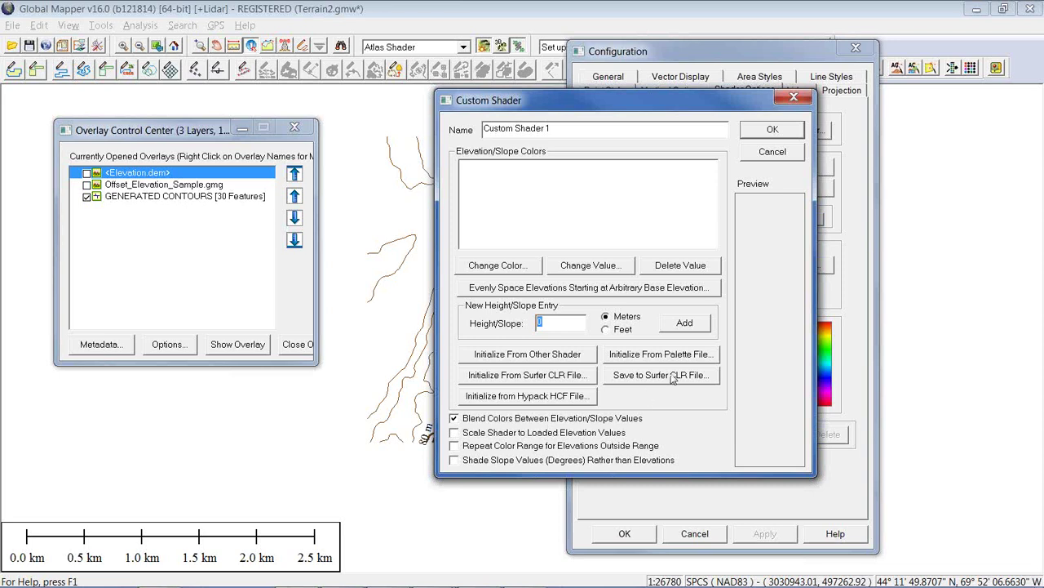
pyautogui.click(772, 153)
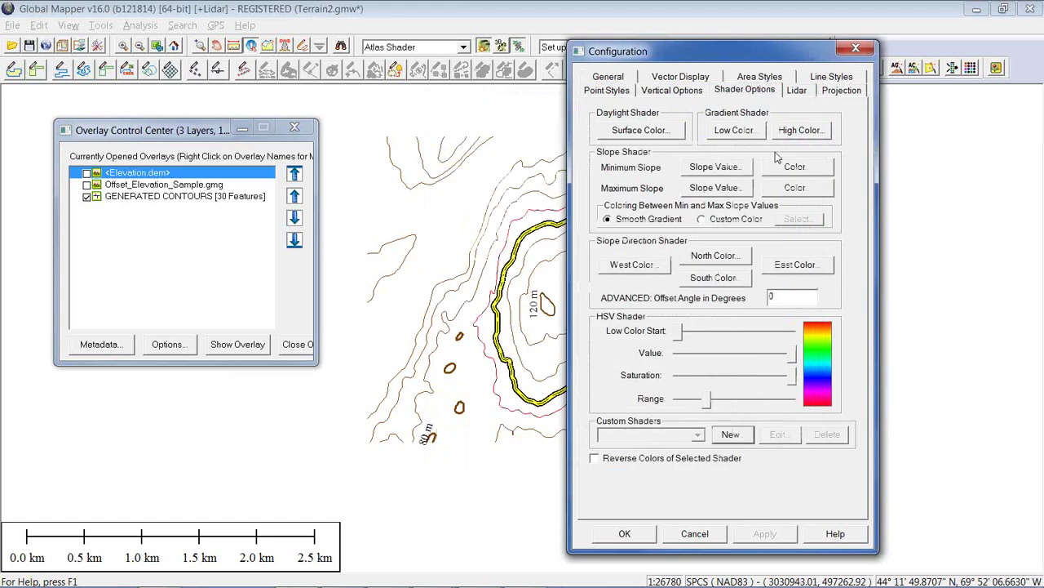
pyautogui.click(696, 535)
# Close GENERATED CONTOURS without saving and re-check Elevation.dem and Offset_Elevation_Sample.gmg
pyautogui.click(139, 199)
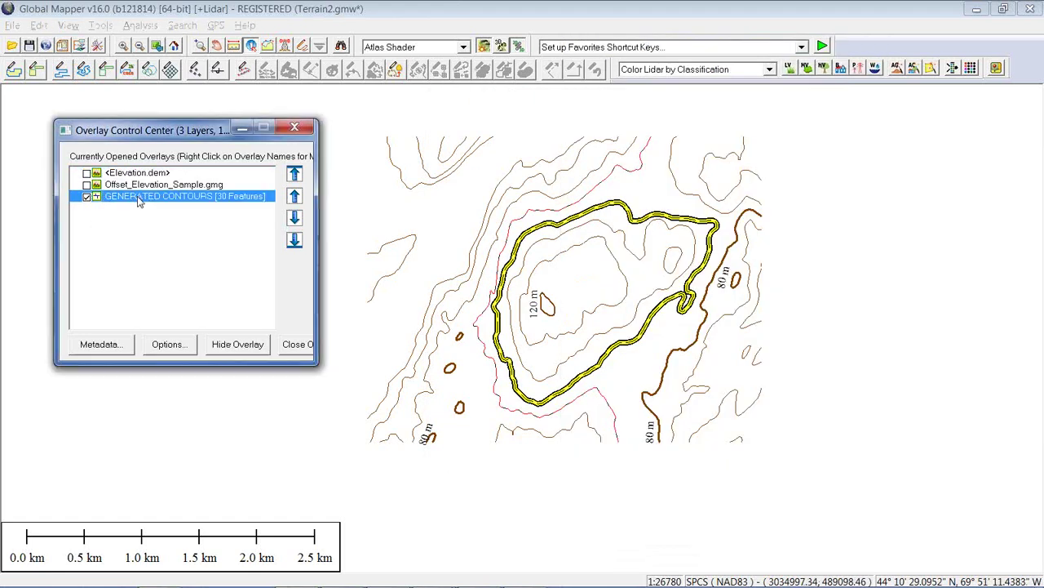
pyautogui.click(295, 346)
pyautogui.click(261, 318)
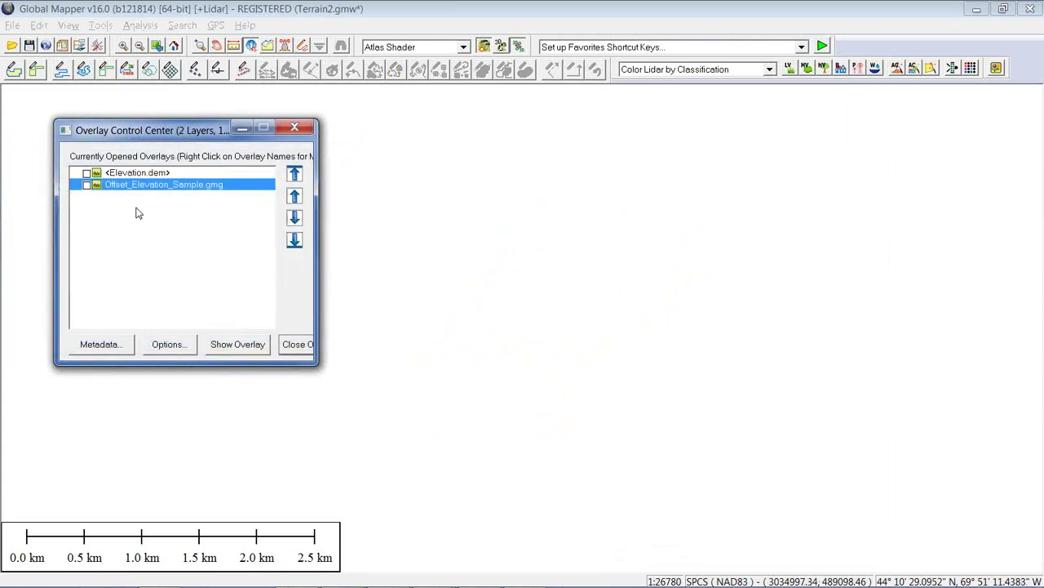
pyautogui.click(87, 173)
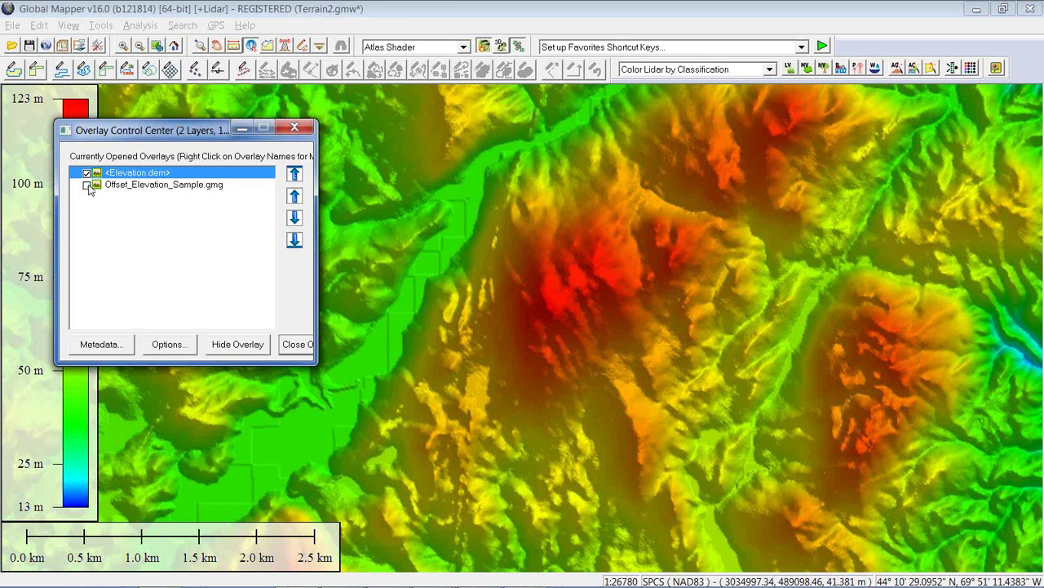
pyautogui.click(87, 184)
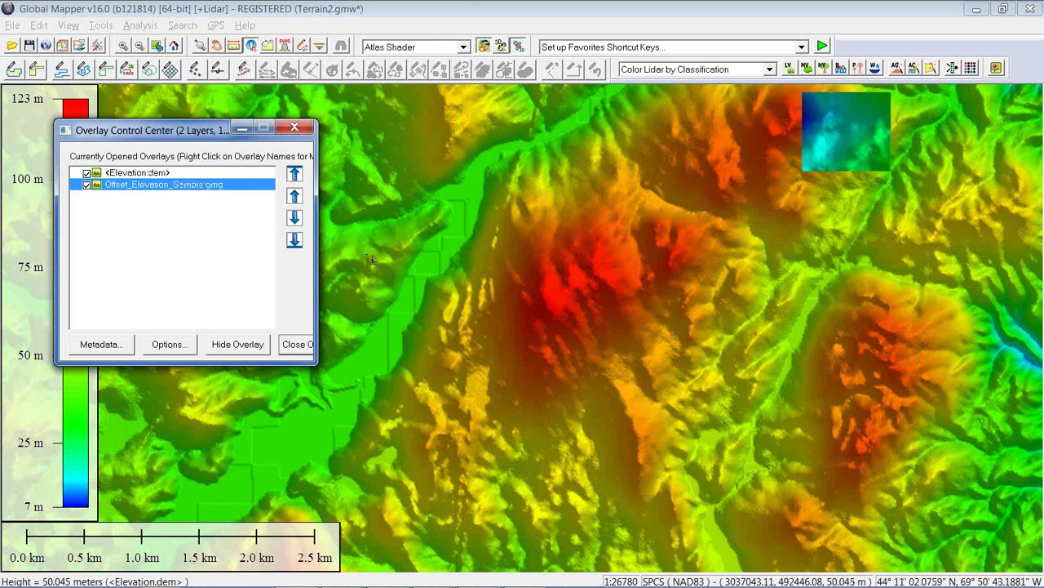
# Draw a 2.65 km path profile southwest to northeast across the red ridge, peaking near 121 m
pyautogui.click(275, 50)
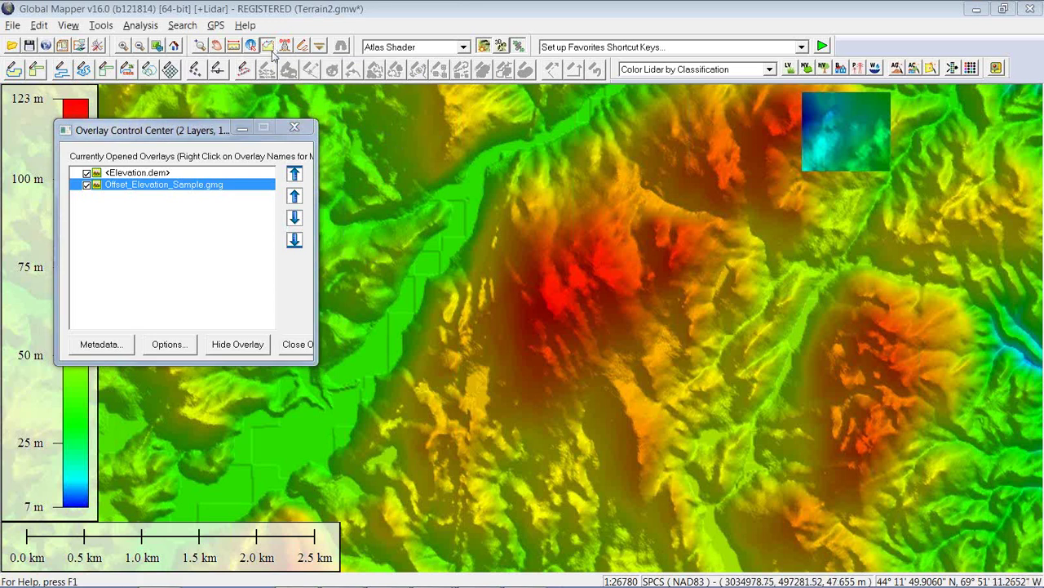
pyautogui.click(446, 378)
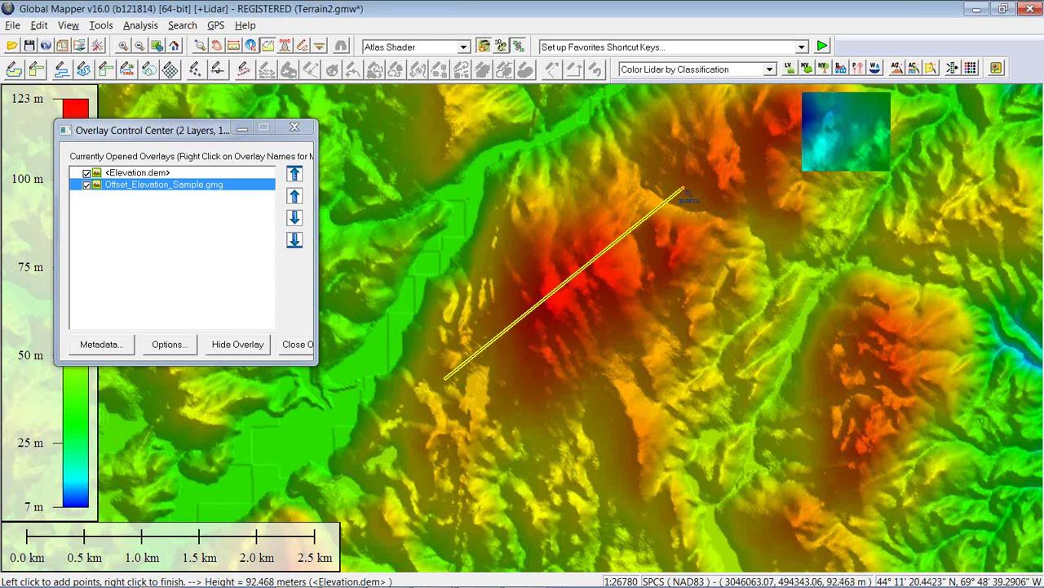
pyautogui.rightClick(683, 192)
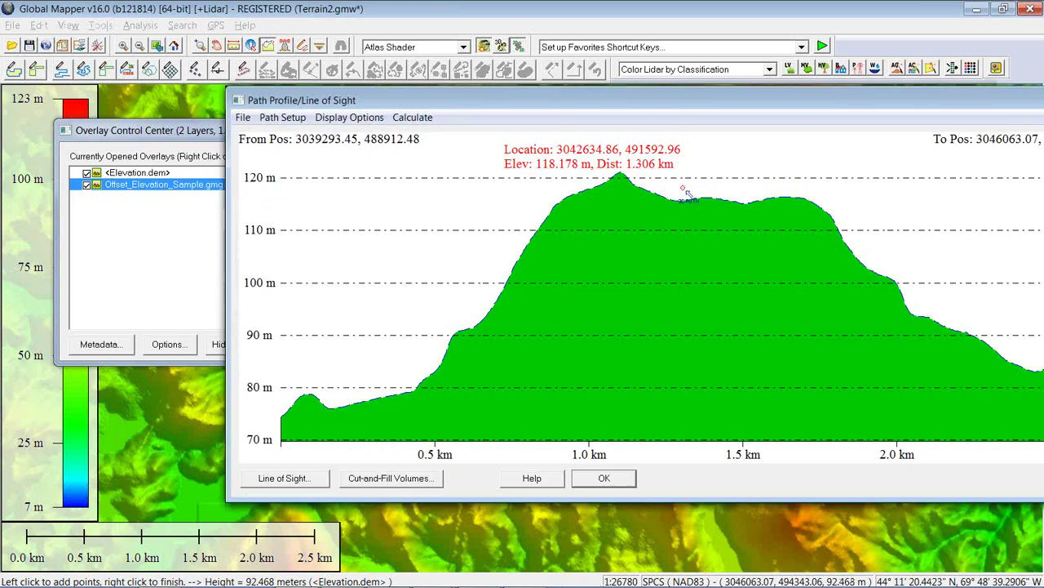
pyautogui.moveTo(653, 100); pyautogui.dragTo(475, 67)
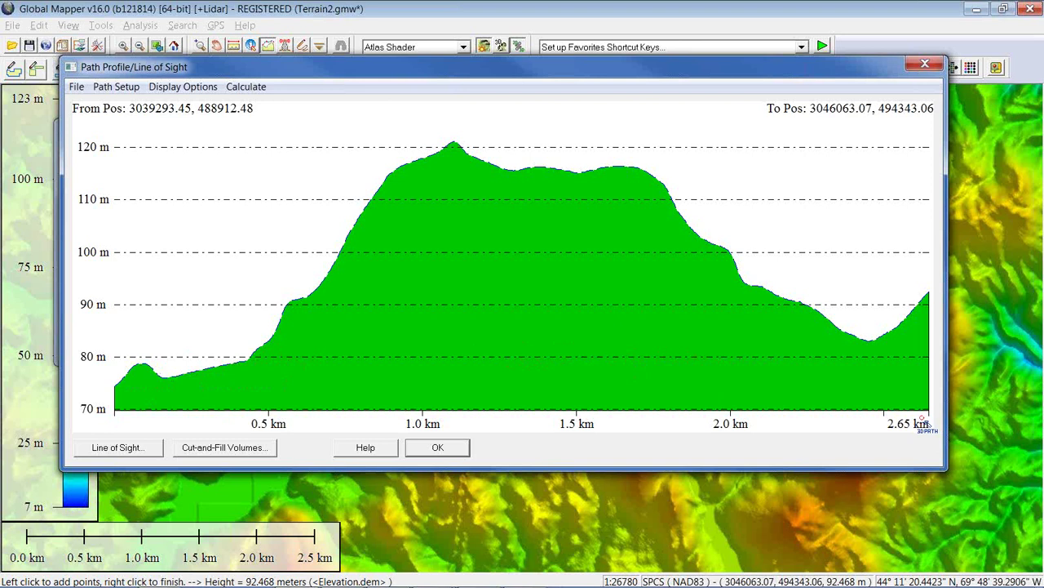
# Dismiss the profile Display Options unchanged and close the Path Profile window
pyautogui.click(177, 89)
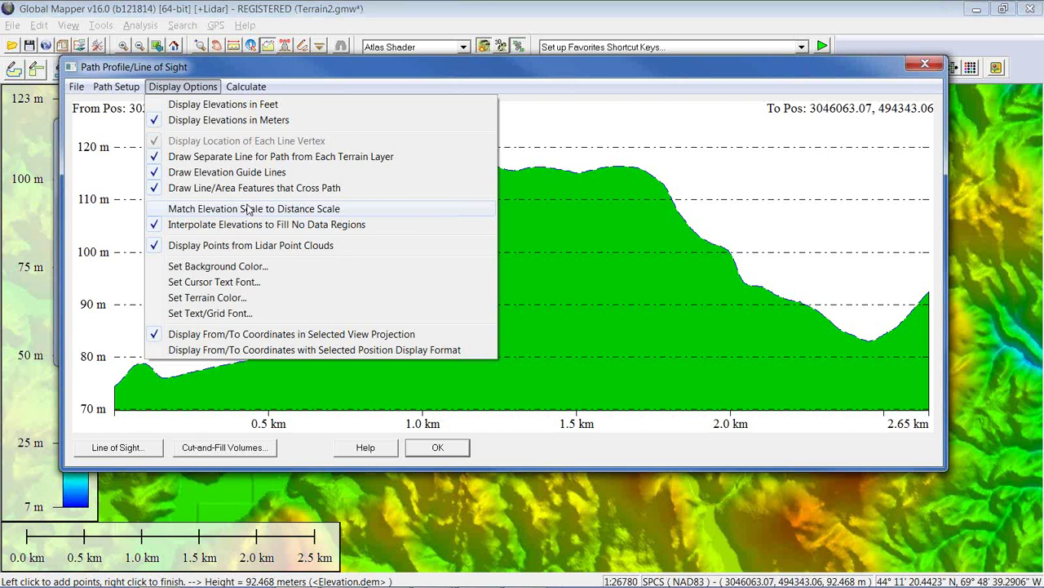
pyautogui.click(486, 70)
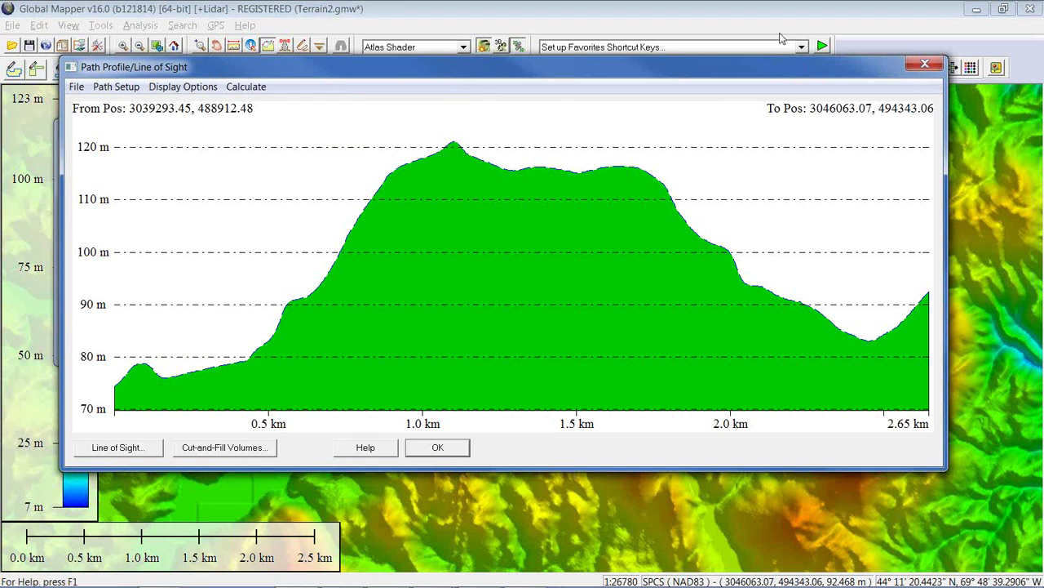
pyautogui.click(924, 65)
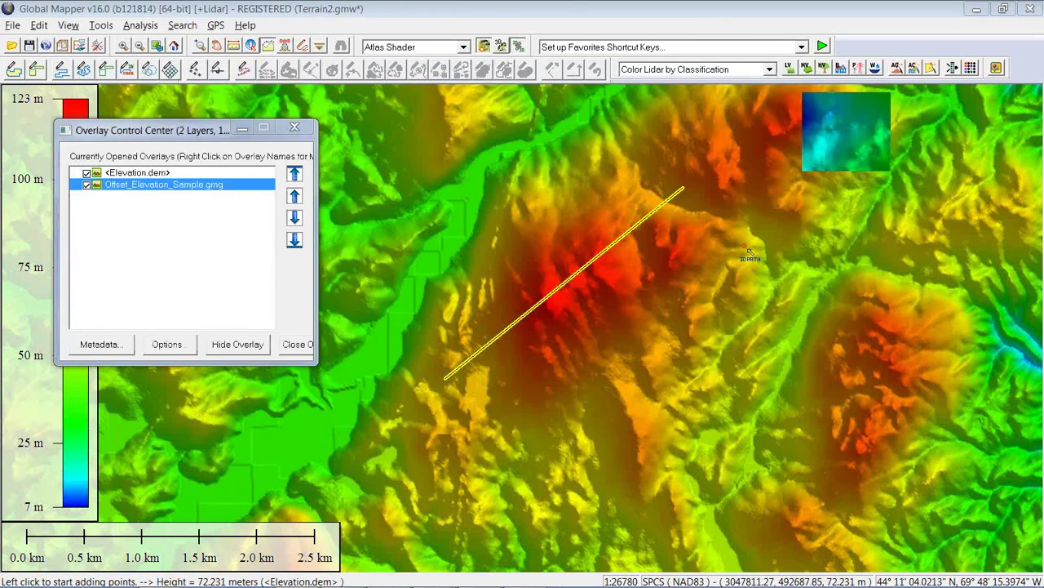
# Zoom out and profile a 2.11 km path west-to-east through Offset_Elevation_Sample.gmg, then close it
pyautogui.scroll(-2, 576, 282)
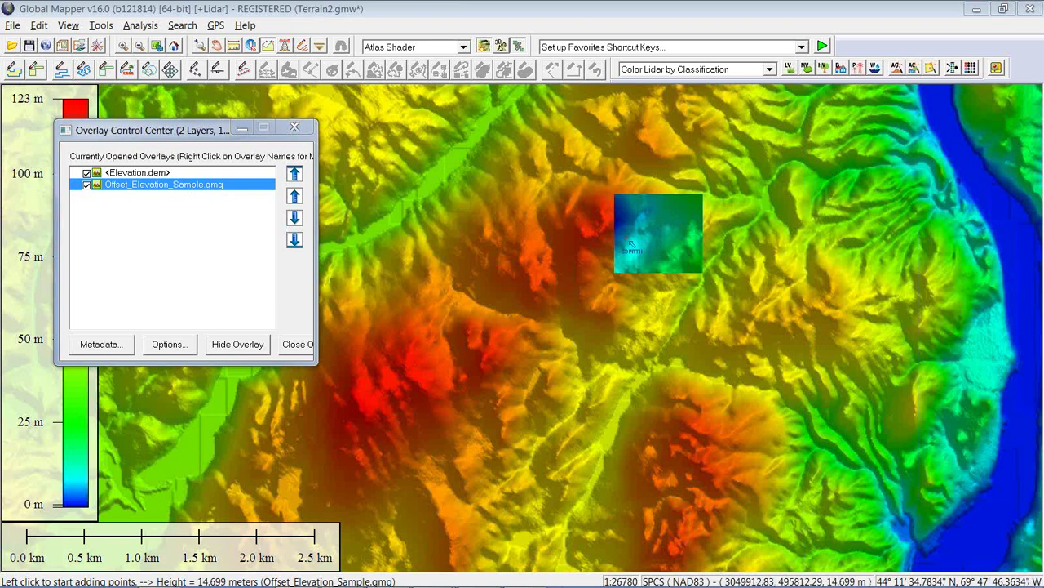
pyautogui.click(524, 237)
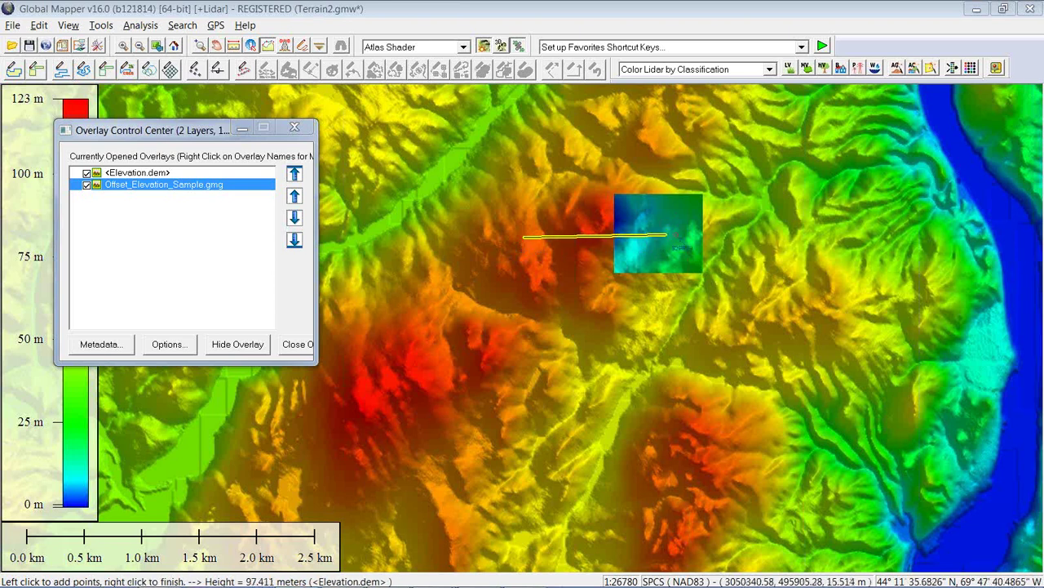
pyautogui.rightClick(770, 234)
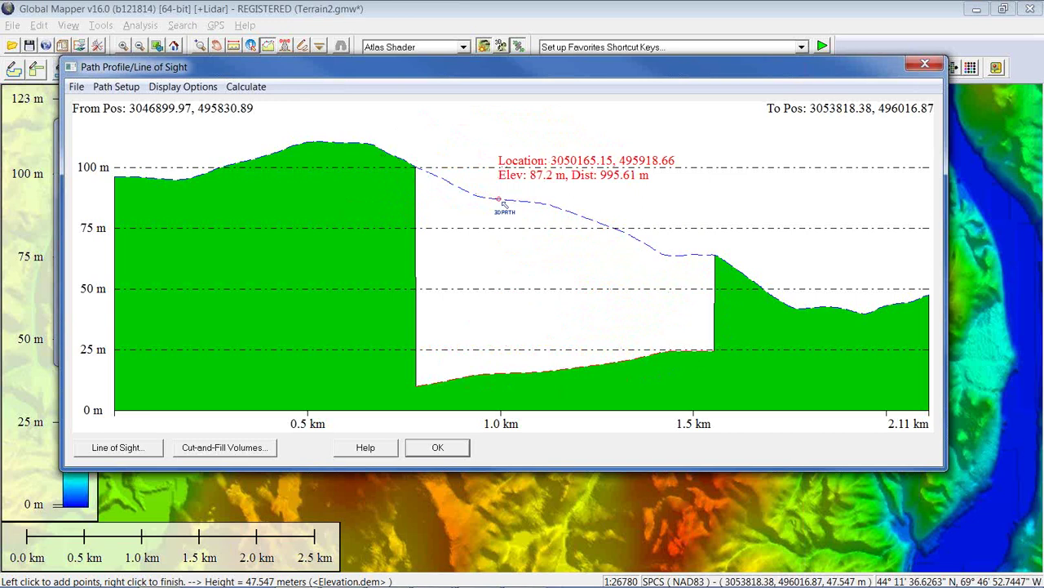
pyautogui.press('Escape')
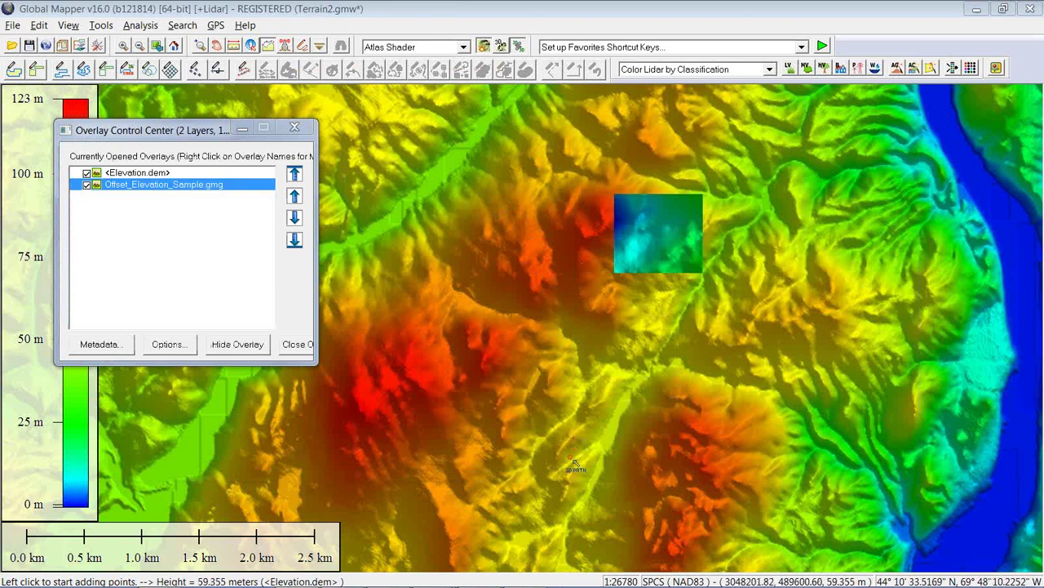
# Pan south and profile a 3.07 km path from the western to the eastern red hilltop
pyautogui.moveTo(575, 457); pyautogui.dragTo(585, 353)
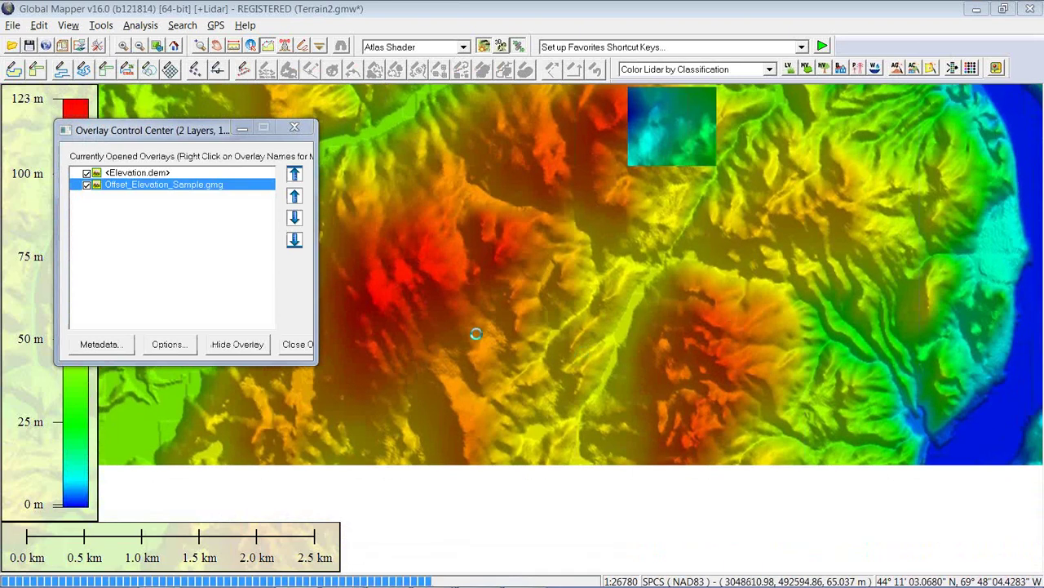
pyautogui.click(373, 288)
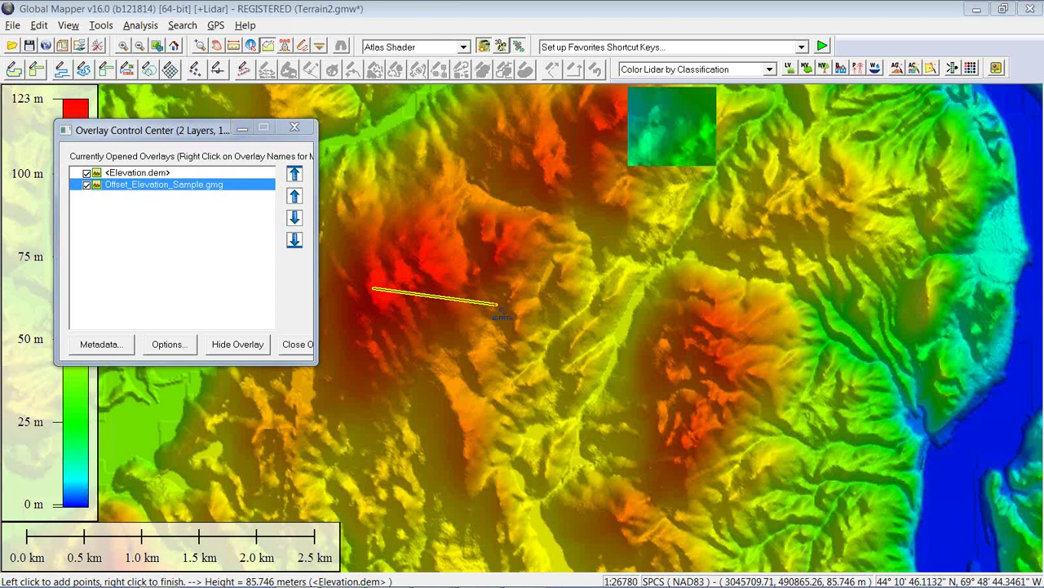
pyautogui.rightClick(734, 332)
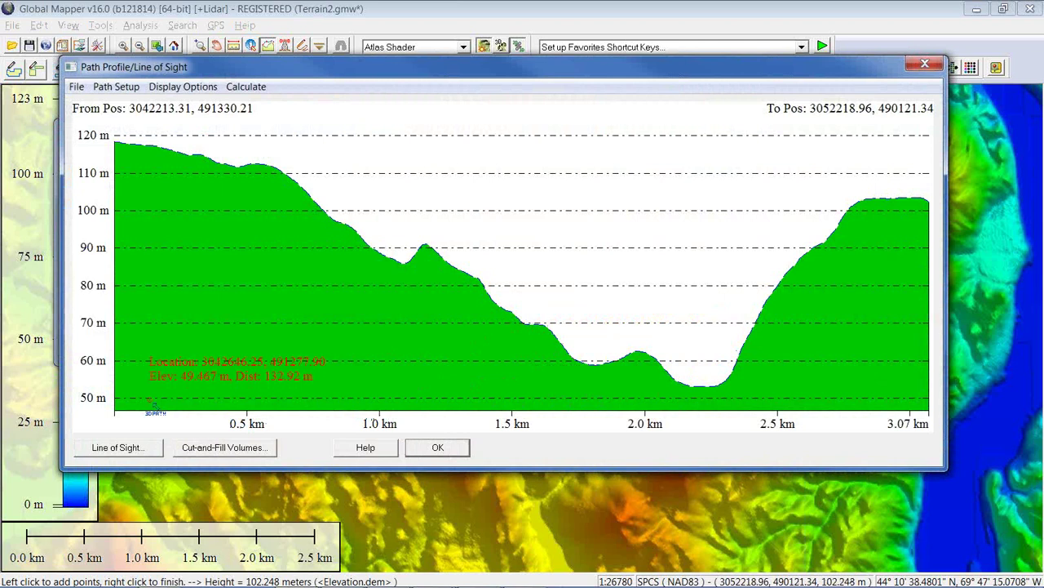
# Run Line of Sight with From and To sight elevations of 2 m above ground
pyautogui.click(124, 451)
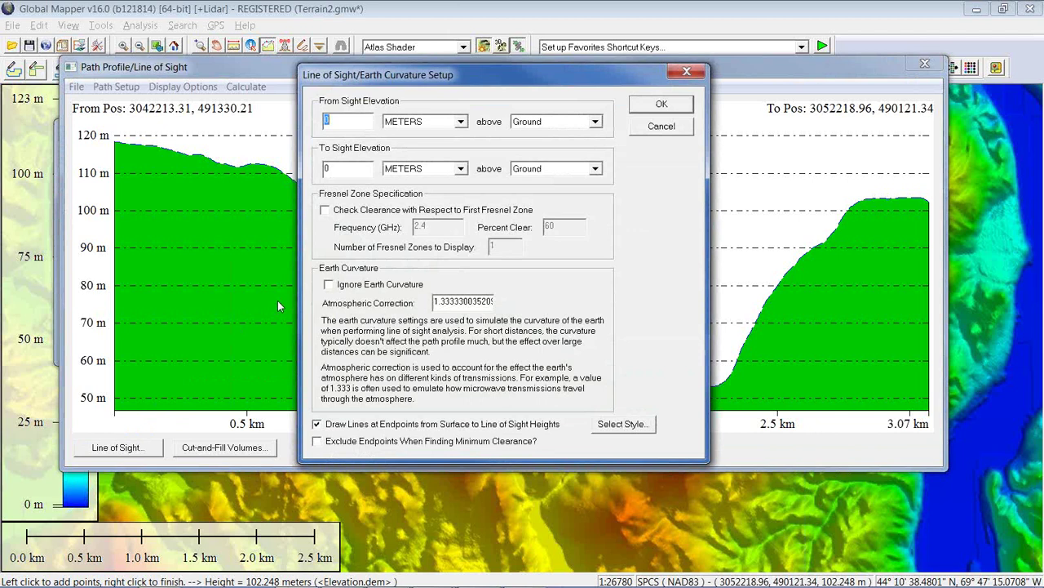
pyautogui.write('2')
pyautogui.doubleClick(336, 163)
pyautogui.write('2')
pyautogui.click(663, 106)
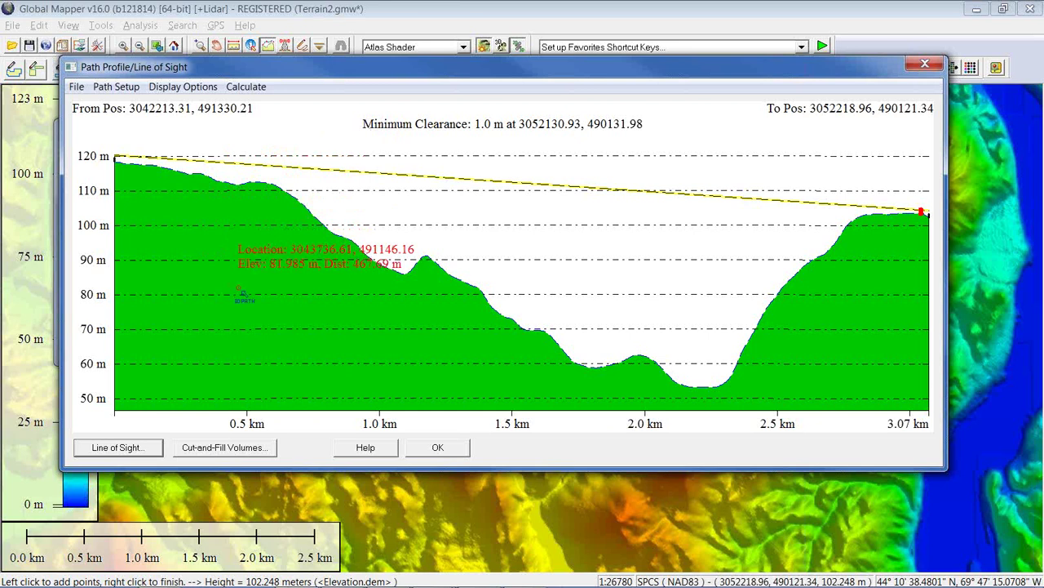
# Close the profile, hide Offset_Elevation_Sample.gmg, zoom out over the valley, and pick Create Area Feature
pyautogui.click(926, 64)
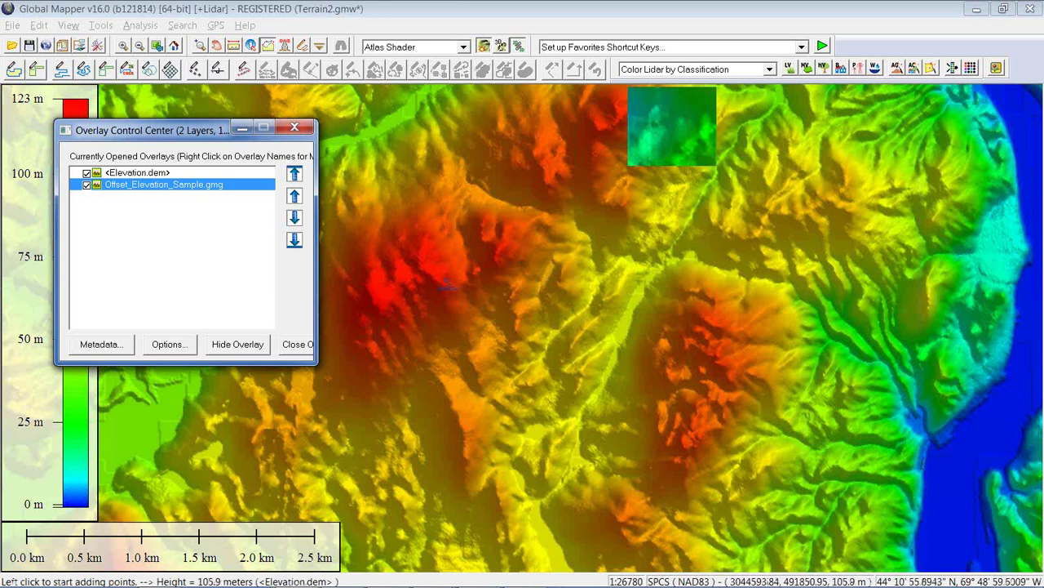
pyautogui.click(86, 184)
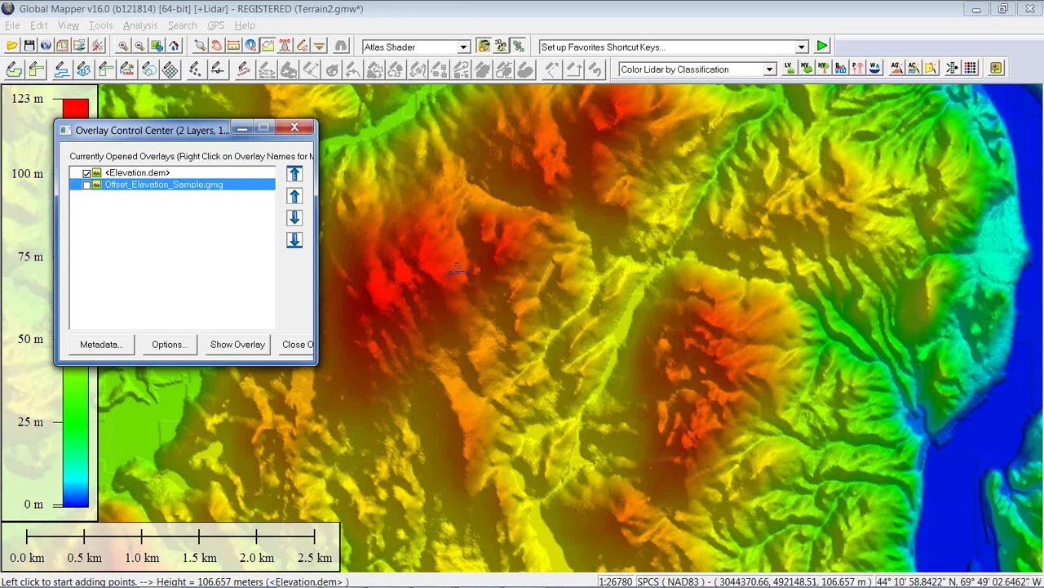
pyautogui.moveTo(531, 243); pyautogui.dragTo(568, 282)
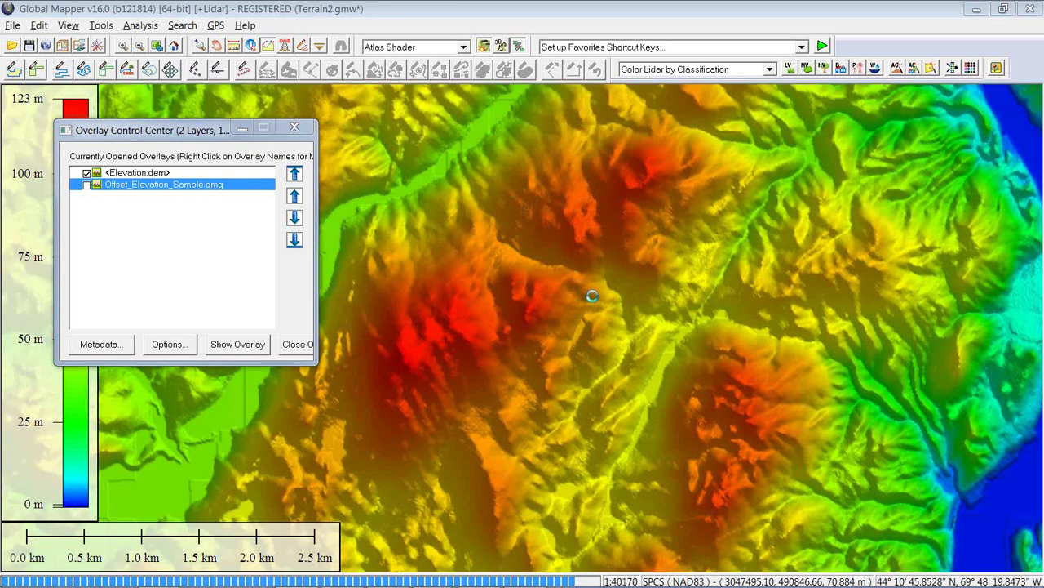
pyautogui.scroll(-2, 598, 299)
pyautogui.scroll(-1, 598, 299)
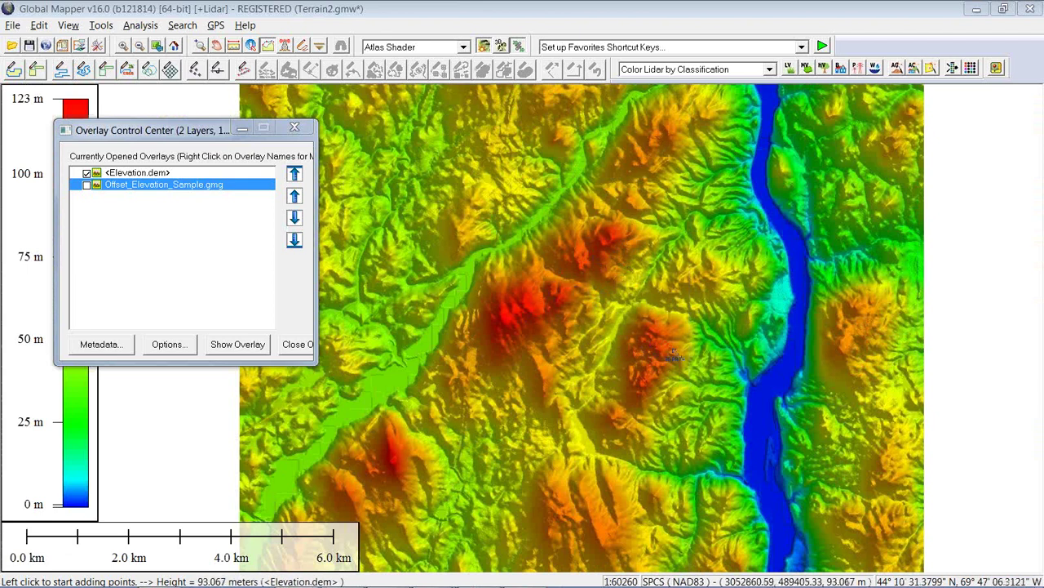
pyautogui.click(14, 68)
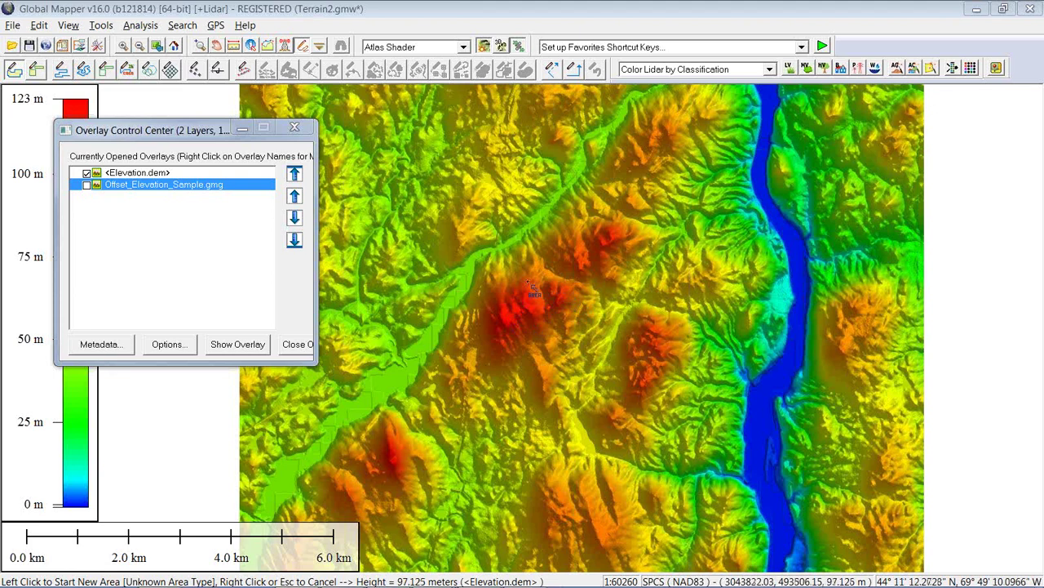
# Outline the western red hilltop as an area feature and accept its feature info
pyautogui.click(551, 269)
pyautogui.click(576, 291)
pyautogui.click(553, 325)
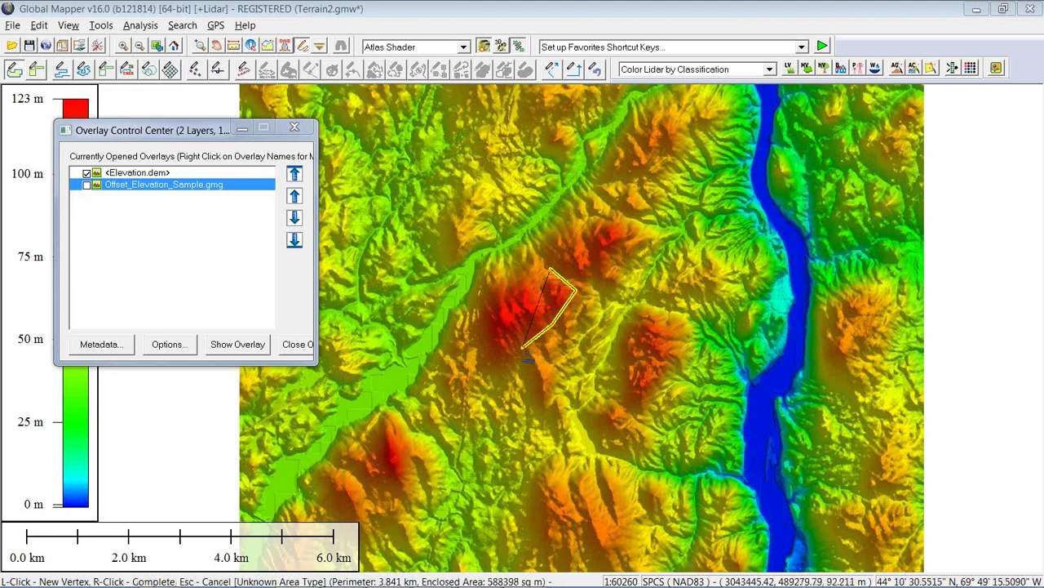
pyautogui.click(520, 350)
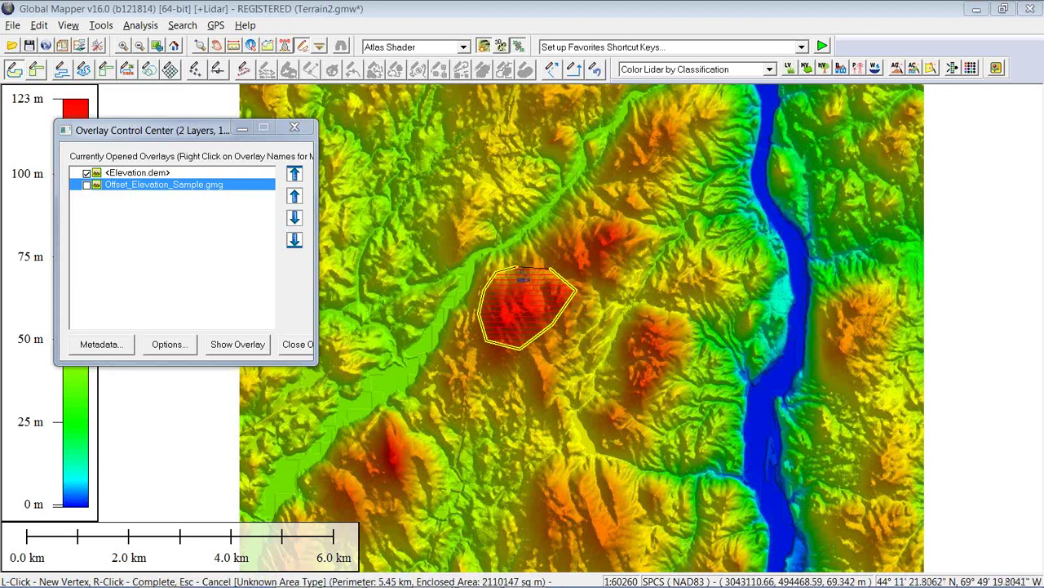
pyautogui.rightClick(476, 282)
pyautogui.press('Return')
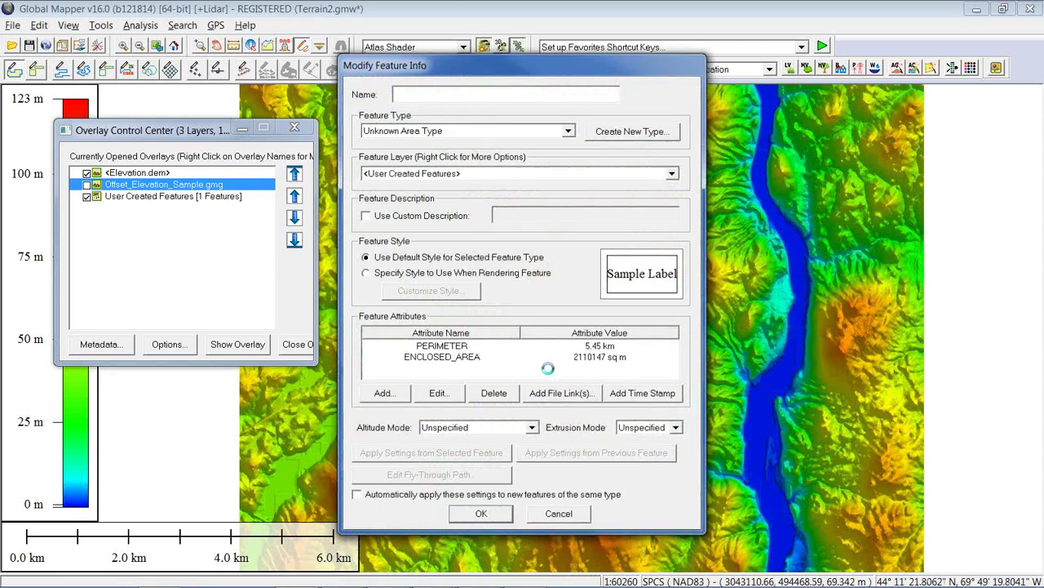
# Outline the northern red hilltop as a second area feature and accept its info
pyautogui.click(561, 223)
pyautogui.click(604, 198)
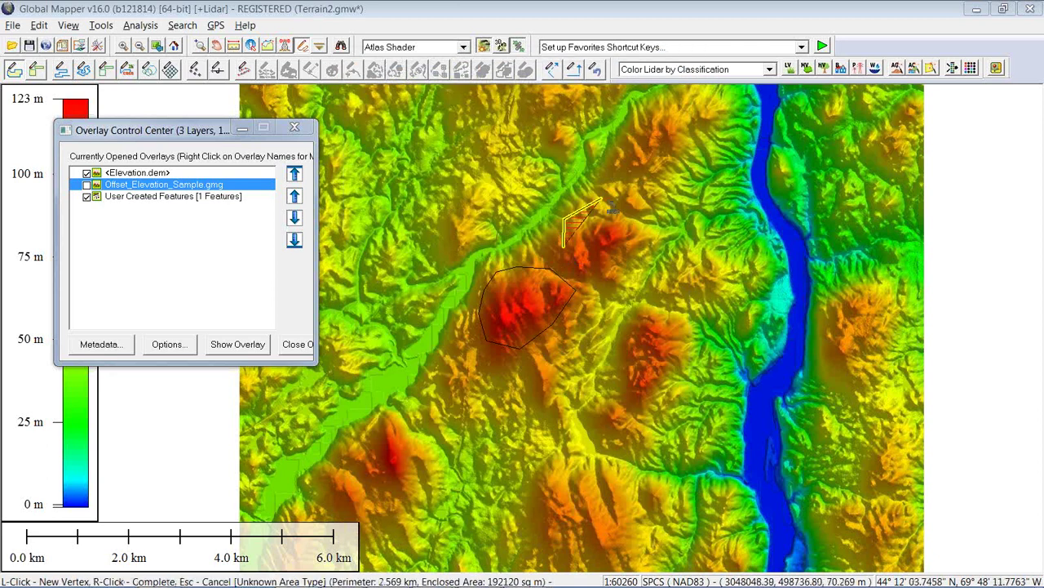
pyautogui.click(639, 214)
pyautogui.click(641, 269)
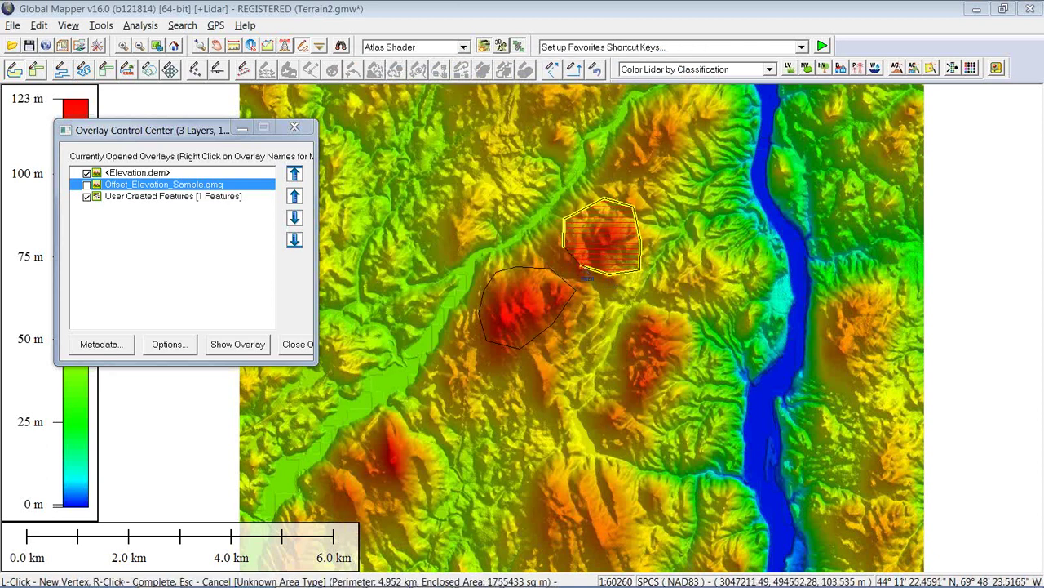
pyautogui.rightClick(583, 274)
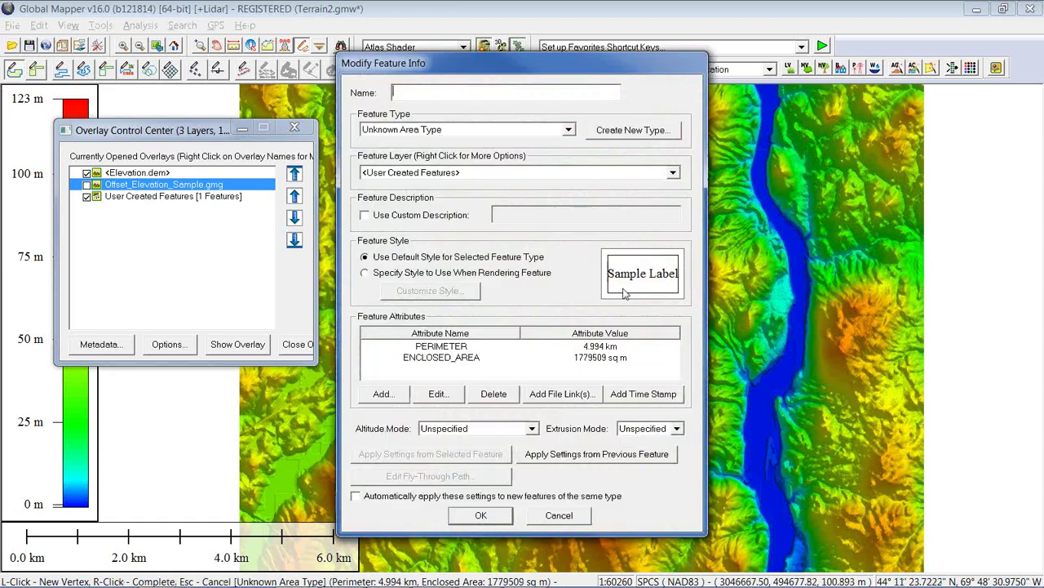
pyautogui.press('Return')
# Begin tracing vertices around the southern red hill
pyautogui.click(629, 313)
pyautogui.click(653, 300)
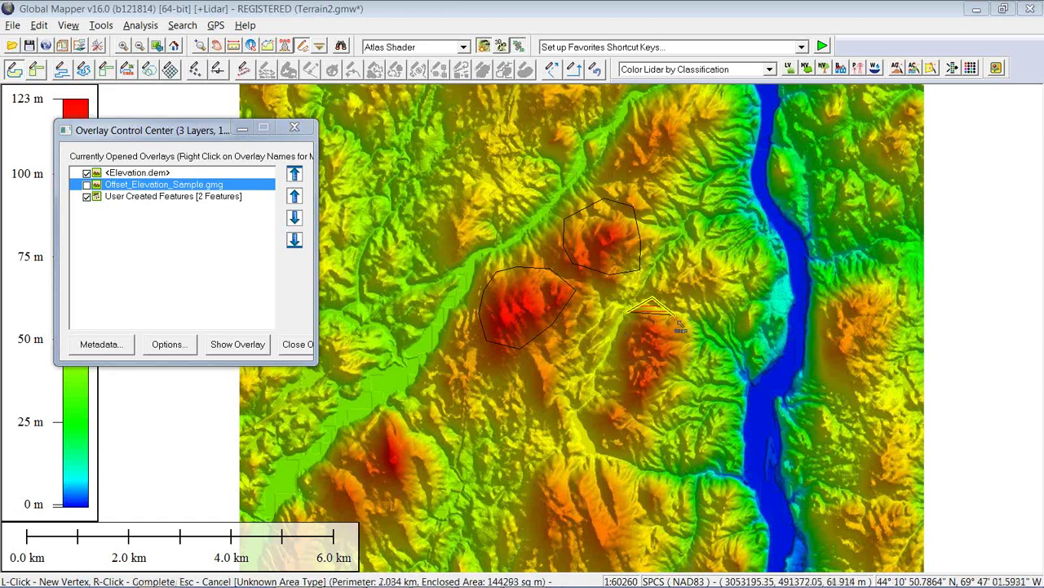
pyautogui.click(676, 325)
pyautogui.click(674, 359)
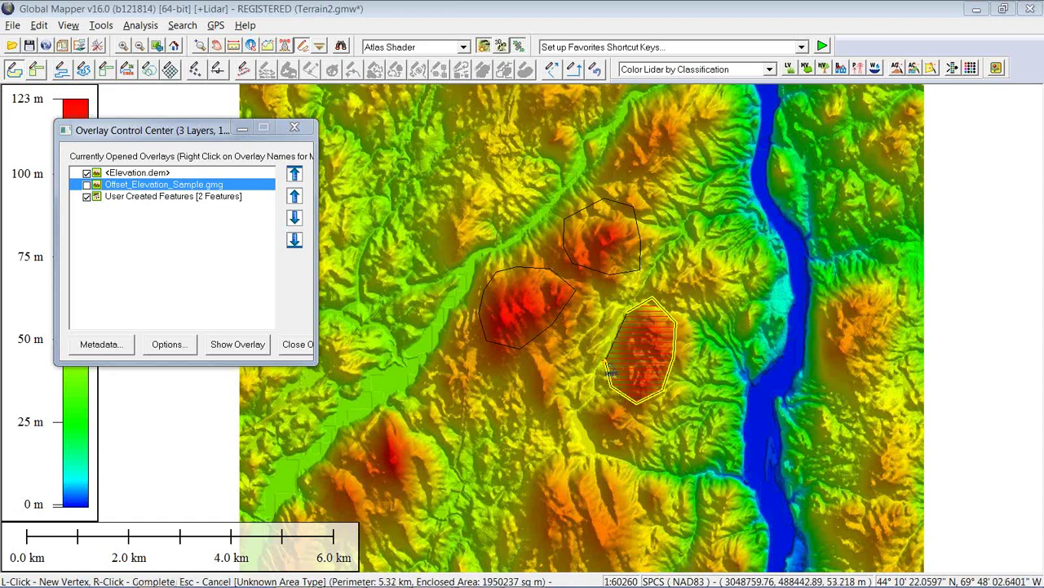
pyautogui.rightClick(617, 400)
pyautogui.click(481, 510)
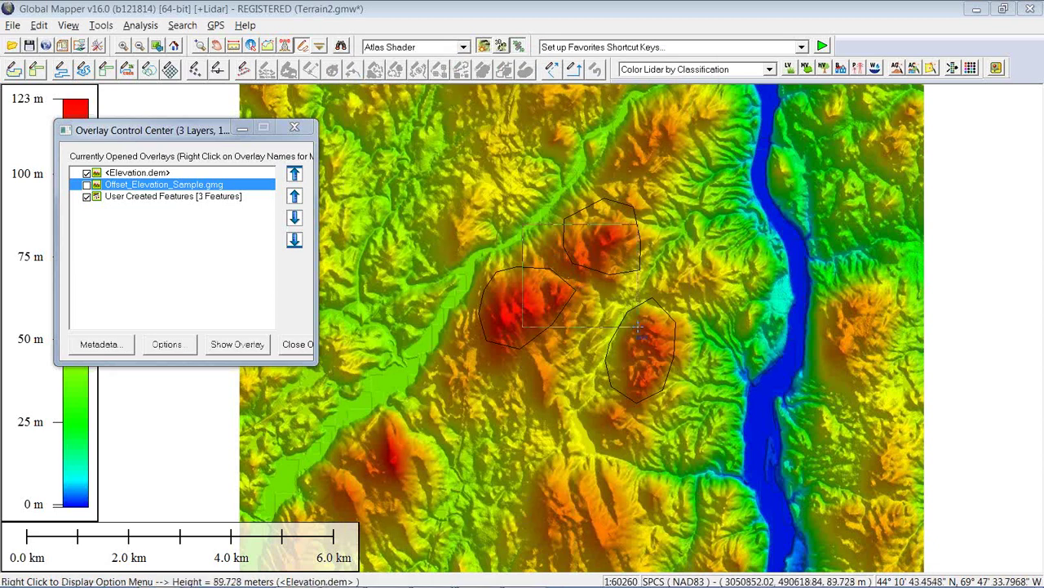
pyautogui.hotkey('ctrl', 'a')
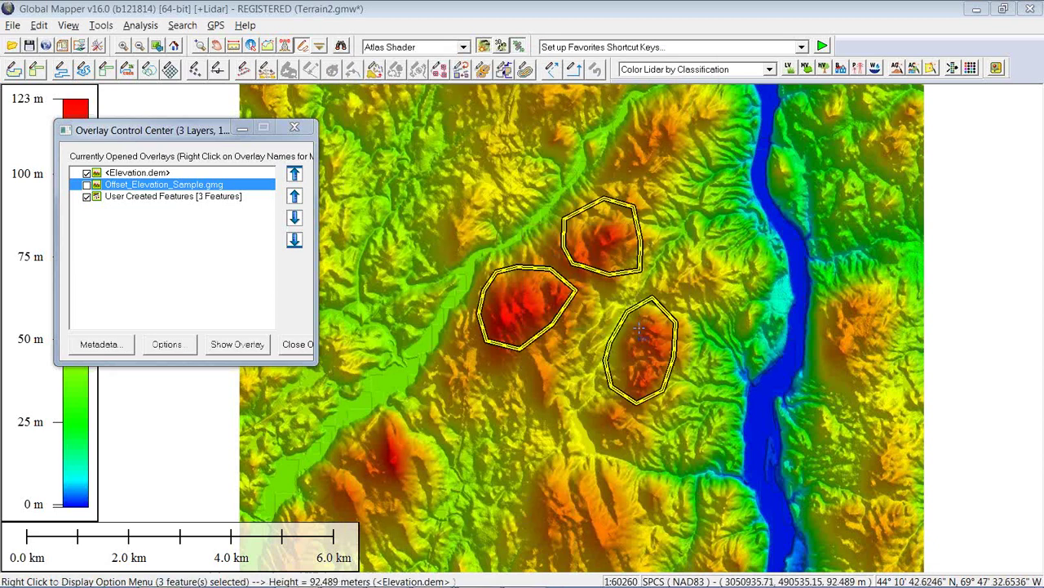
# Calculate elevation/slope stats for the three hilltop polygons, adding labelled min and max elevation points
pyautogui.rightClick(691, 142)
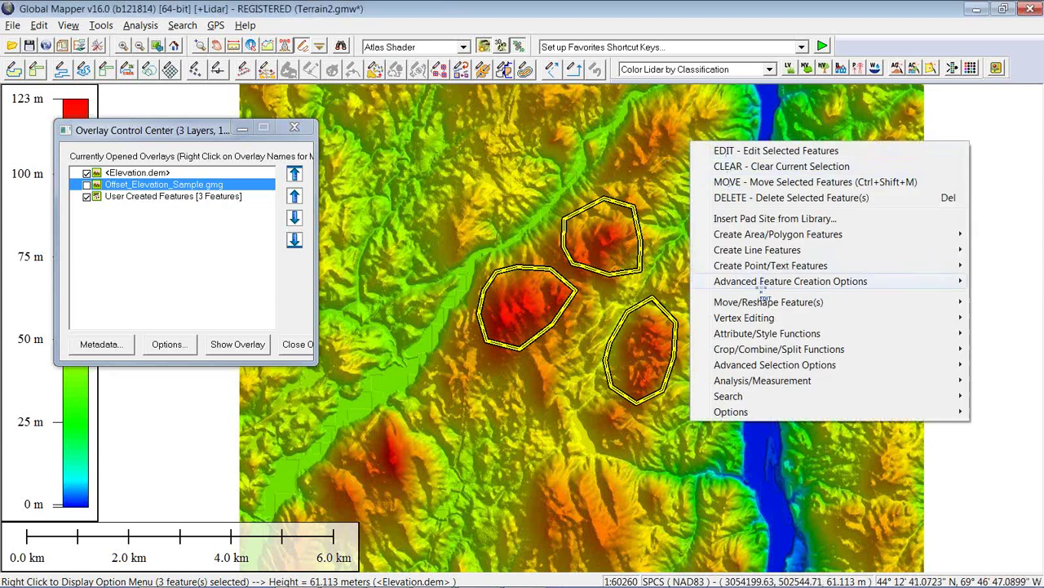
pyautogui.moveTo(766, 336)
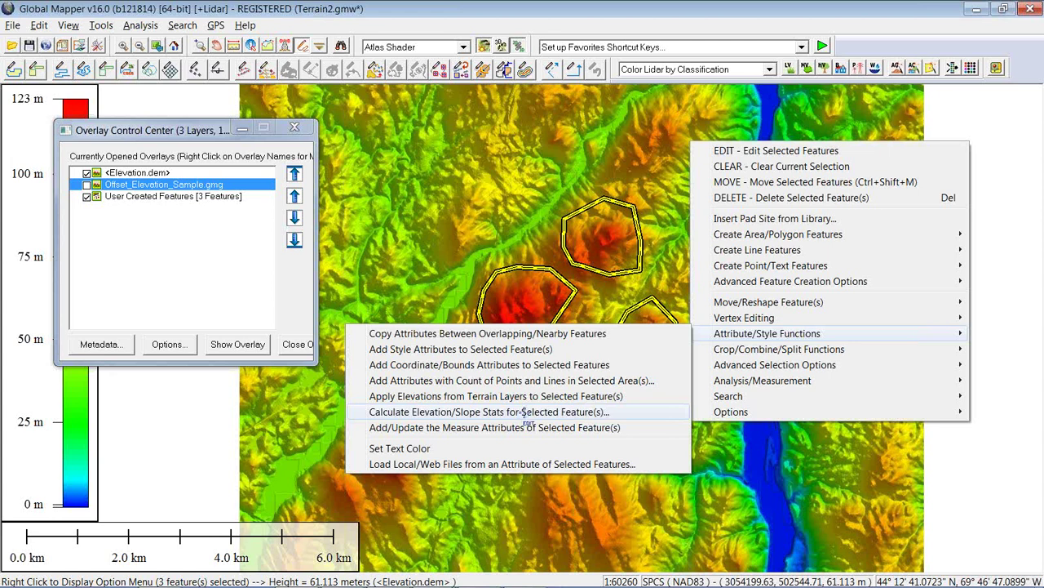
pyautogui.click(525, 412)
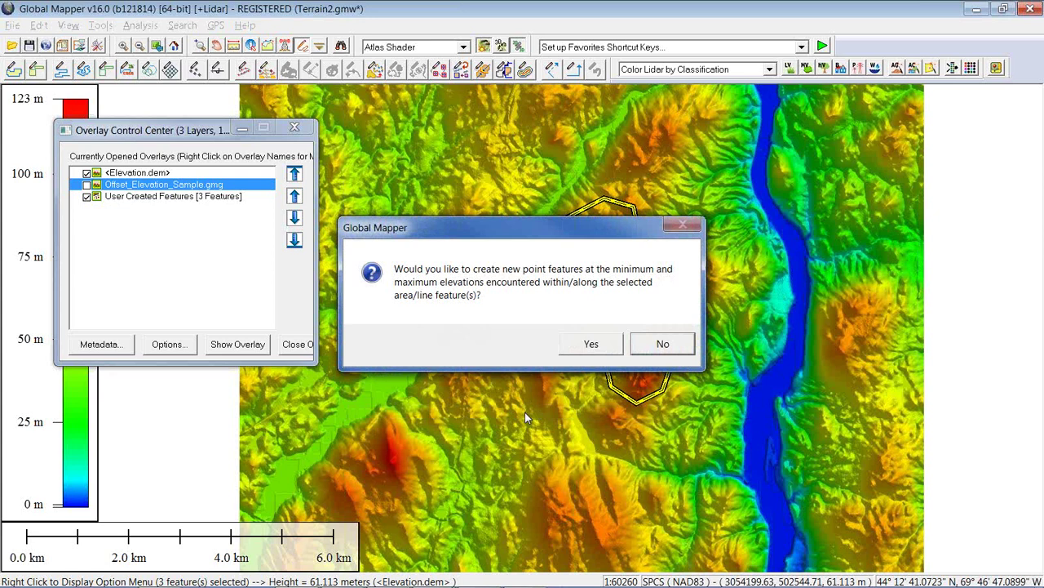
pyautogui.click(580, 345)
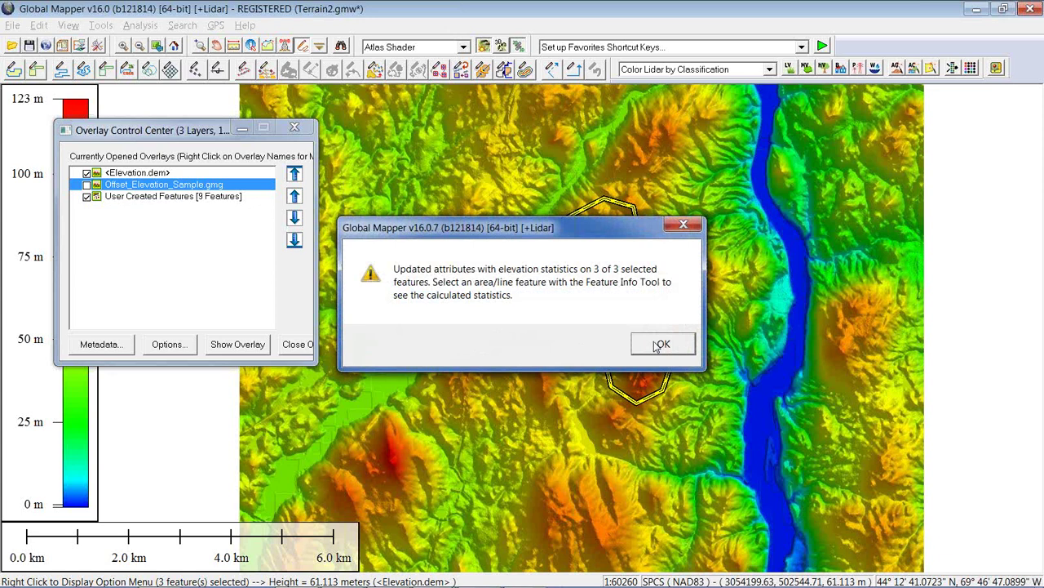
pyautogui.click(661, 345)
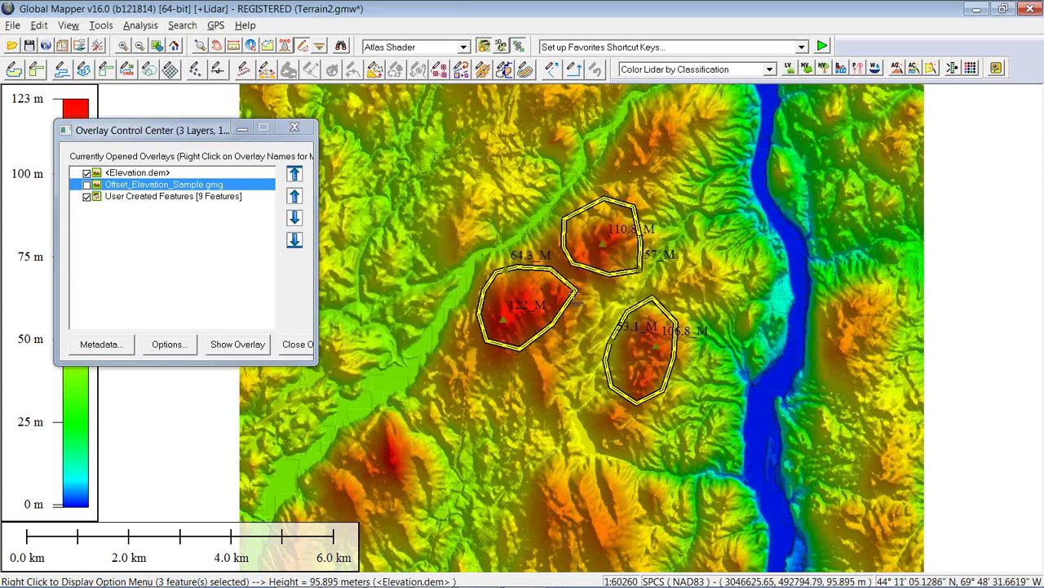
# Save the workspace, then delete the 122_M and 110.8_M polygons and the 64.3_M and 57_M low points
pyautogui.hotkey('ctrl', 's')
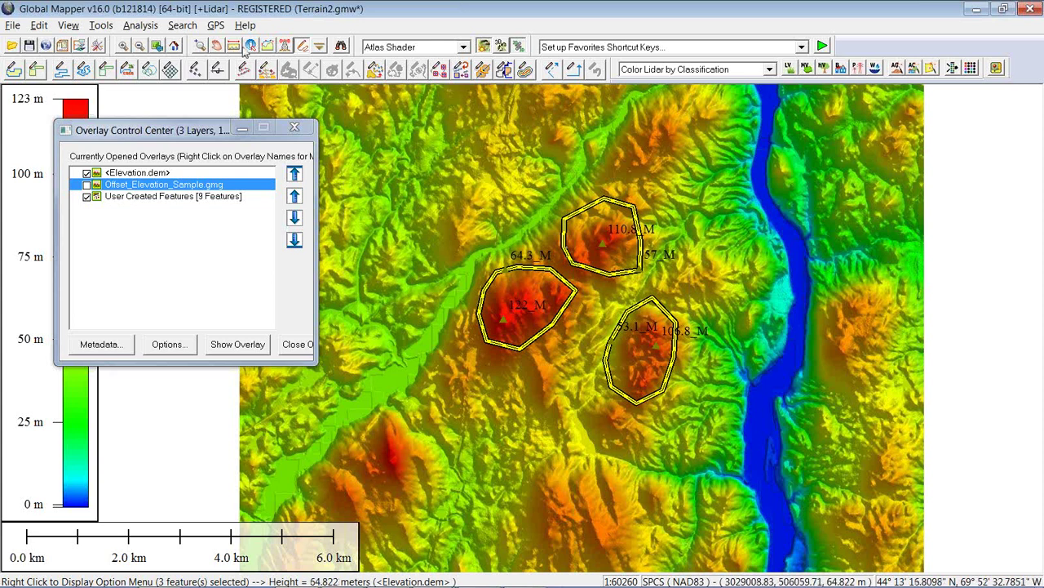
pyautogui.click(523, 214)
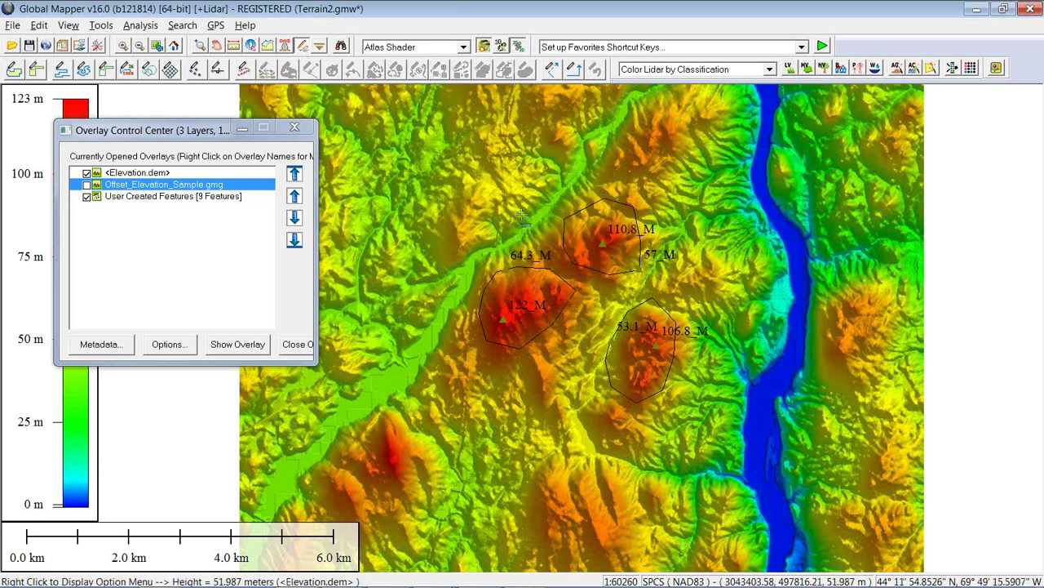
pyautogui.click(576, 281)
pyautogui.press('Delete')
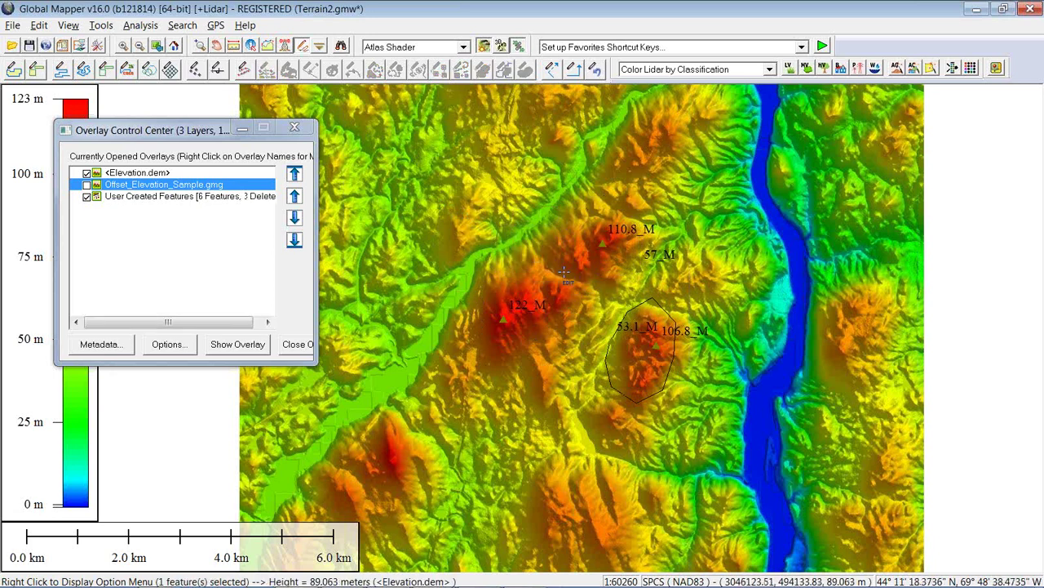
pyautogui.press('Delete')
pyautogui.click(638, 273)
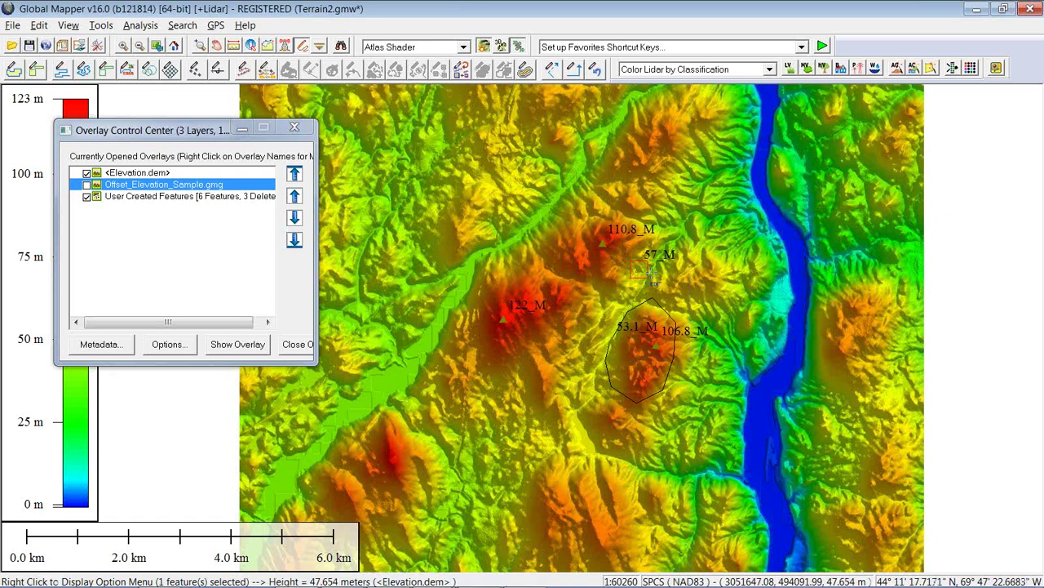
pyautogui.press('Delete')
# Delete the remaining polygon and the 53.1_M low point, then toggle Elevation.dem to check
pyautogui.click(642, 311)
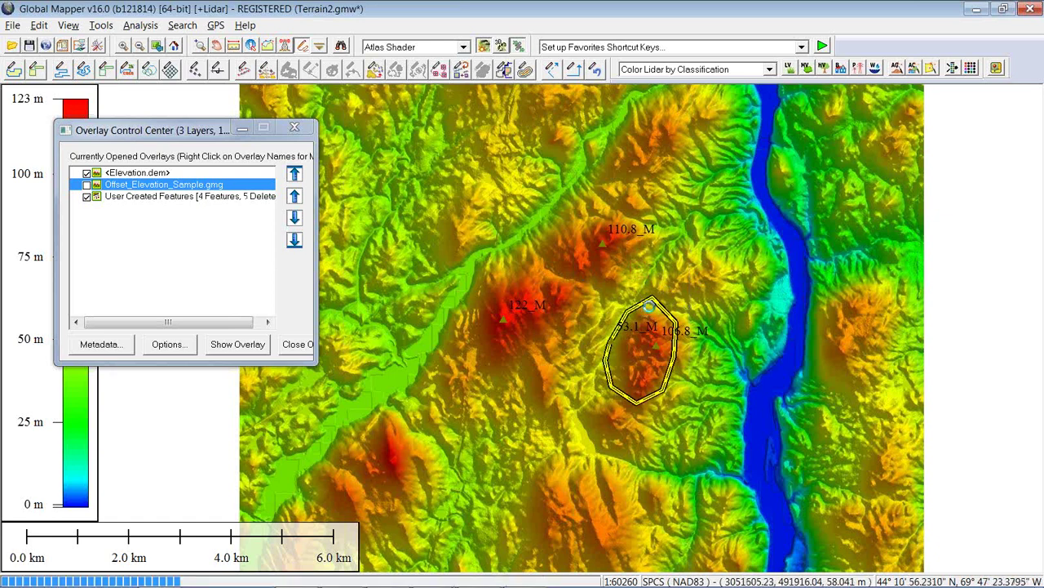
pyautogui.press('Delete')
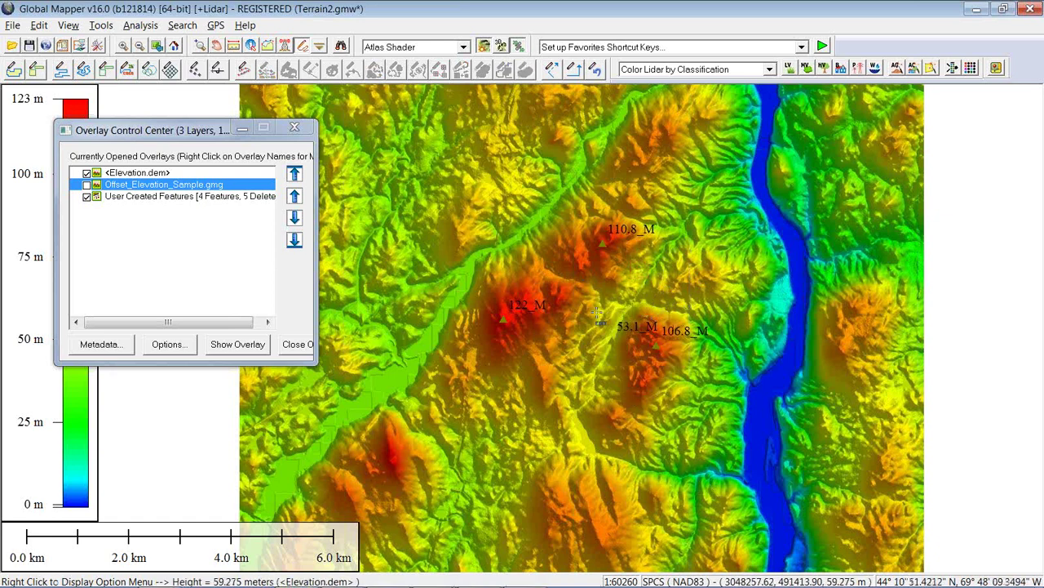
pyautogui.click(629, 362)
pyautogui.press('Delete')
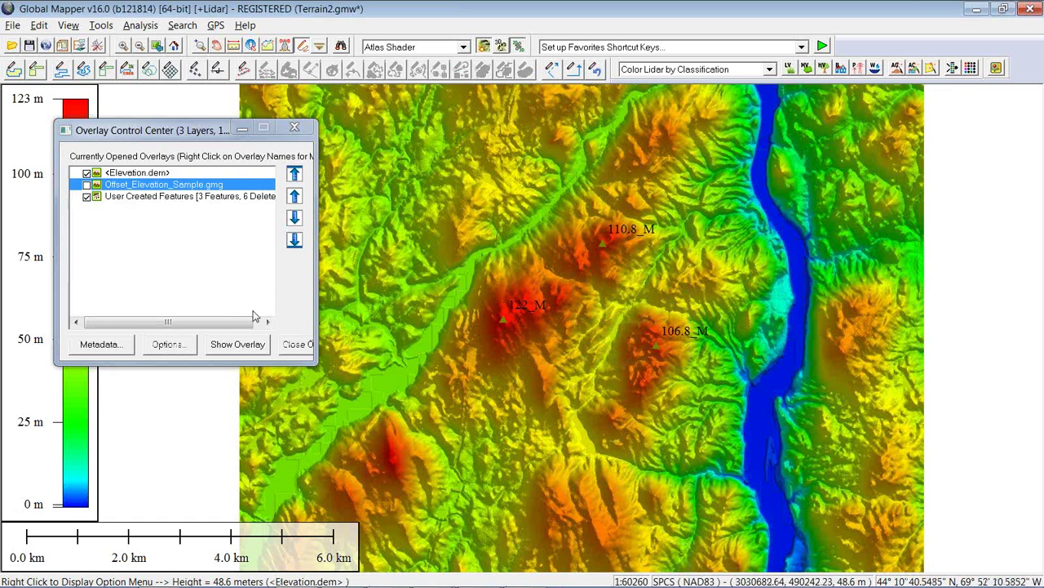
pyautogui.click(87, 174)
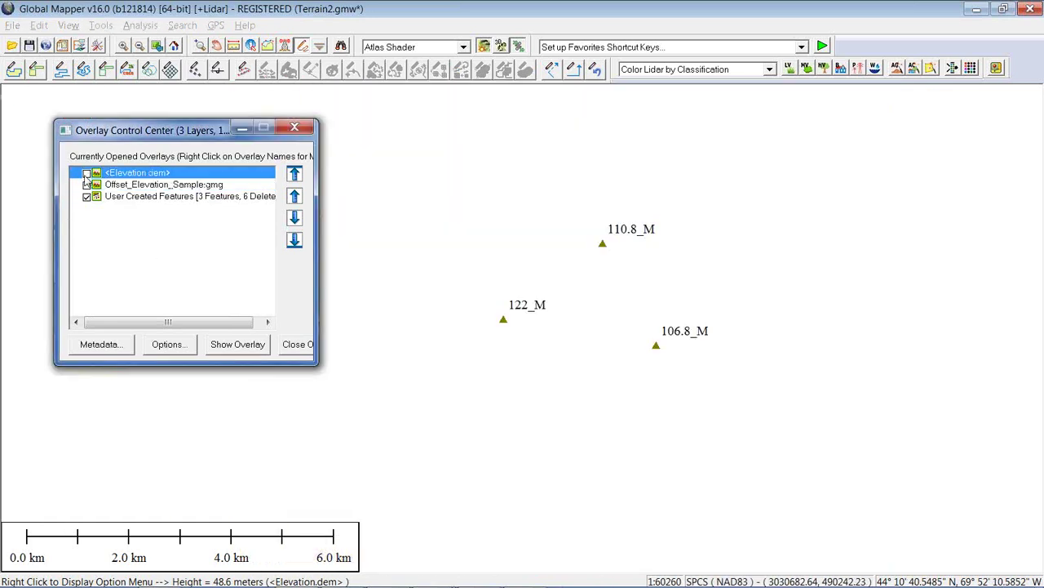
pyautogui.click(87, 174)
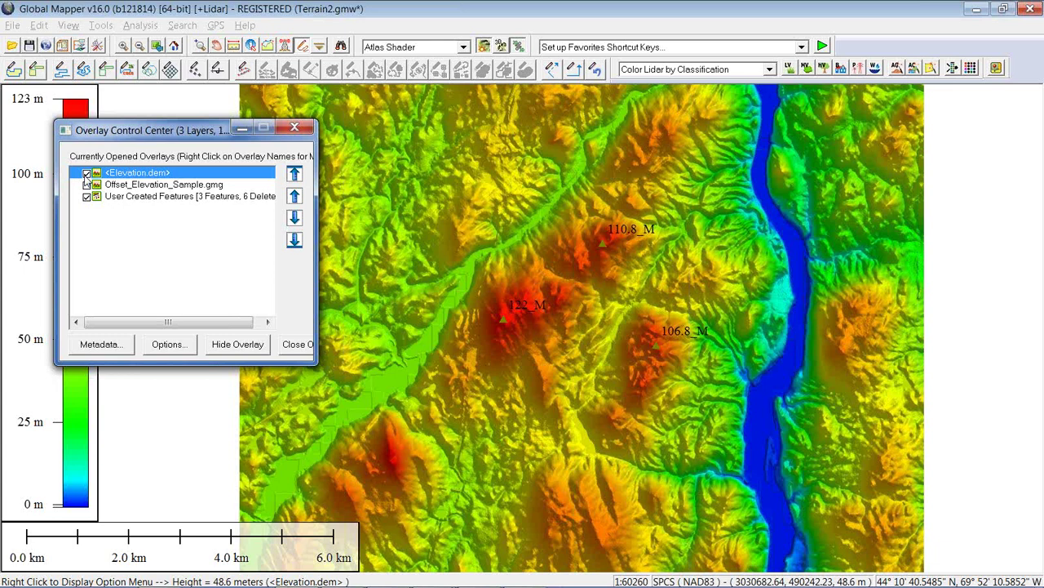
# Hide Offset_Elevation_Sample.gmg and start a View Shed analysis on the map around the three peaks
pyautogui.click(87, 185)
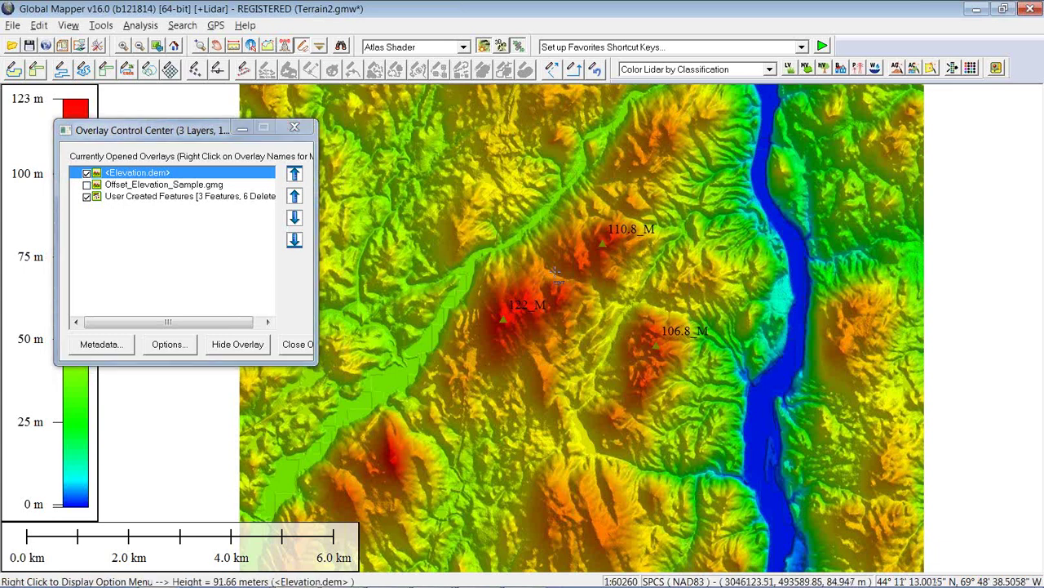
pyautogui.moveTo(461, 173); pyautogui.dragTo(703, 390)
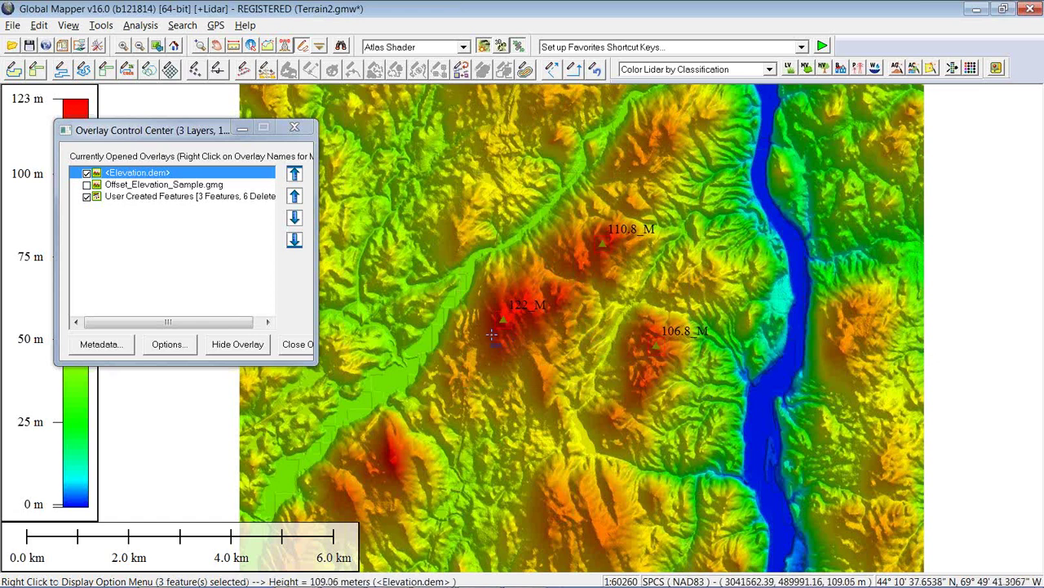
pyautogui.click(285, 47)
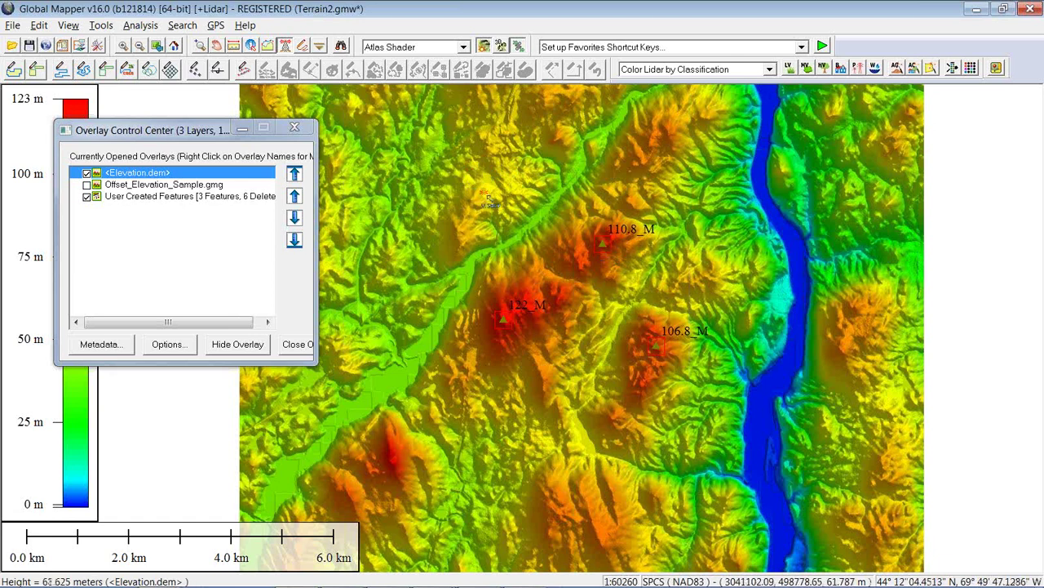
pyautogui.click(425, 154)
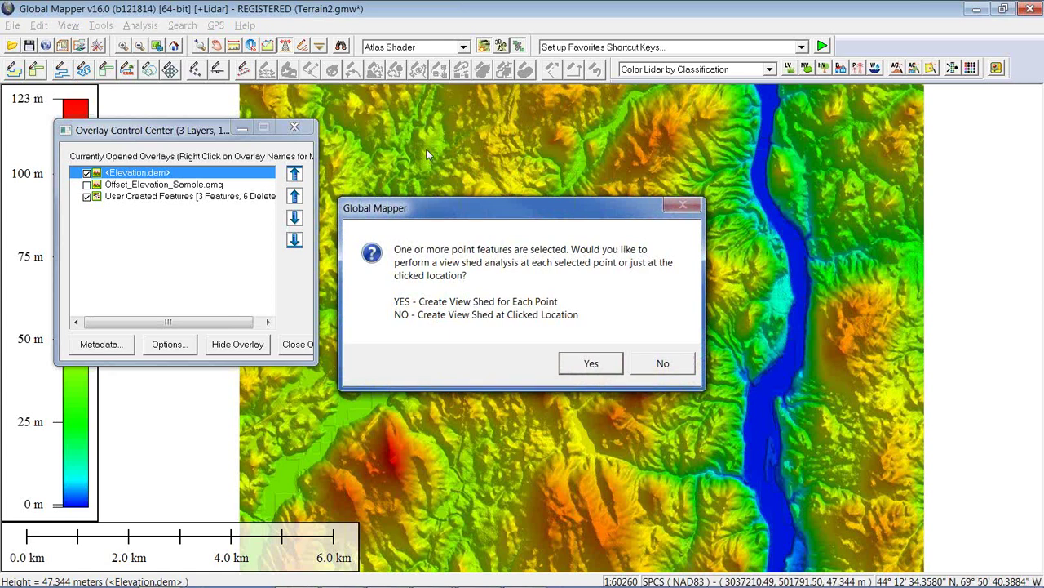
# Compute a view shed at every selected peak with a 3 km radius and 360° swept angle
pyautogui.click(587, 363)
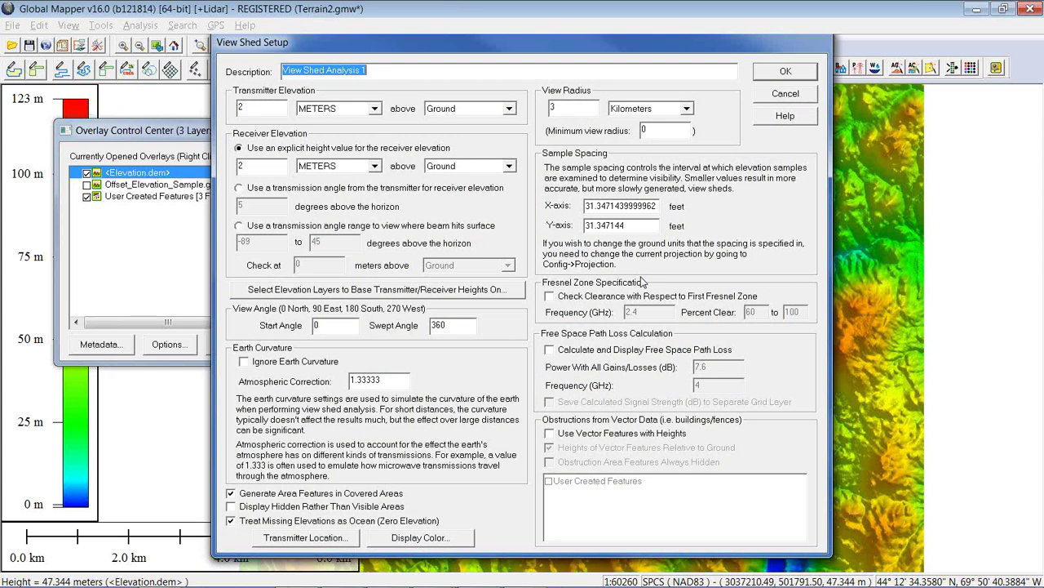
pyautogui.click(581, 109)
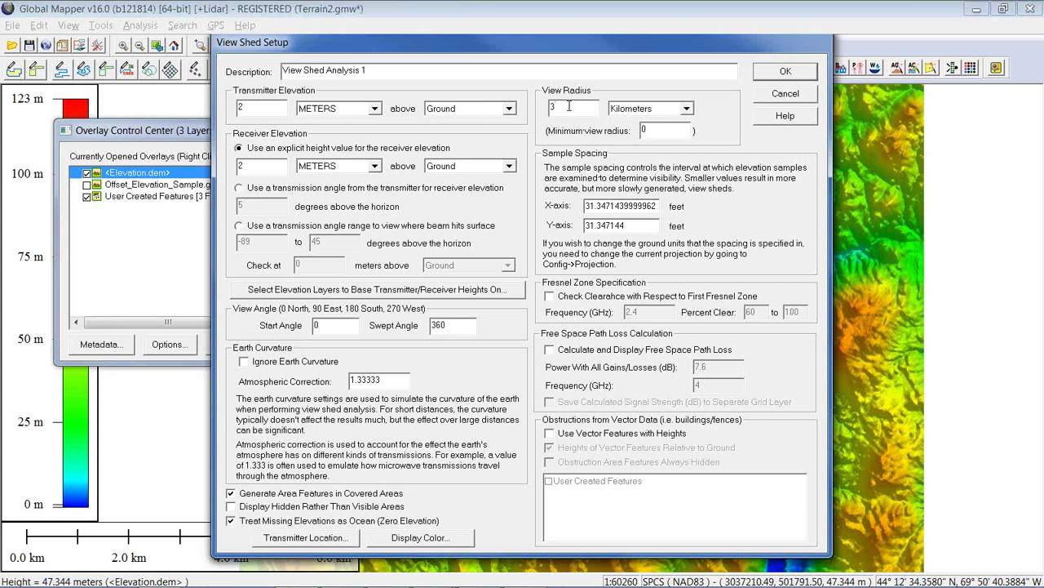
pyautogui.click(451, 326)
pyautogui.moveTo(451, 327); pyautogui.dragTo(431, 327)
pyautogui.click(464, 325)
pyautogui.click(785, 74)
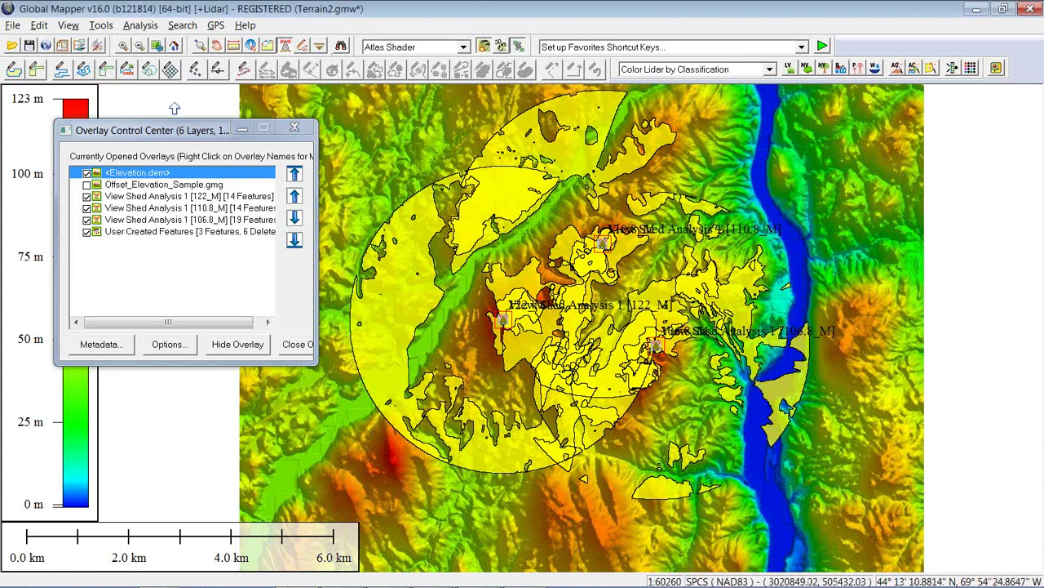
# Set up Count Overlapping Raster/Terrain/View Shed Layers using only the three view sheds, excluding Elevation.dem
pyautogui.moveTo(180, 130); pyautogui.dragTo(198, 116)
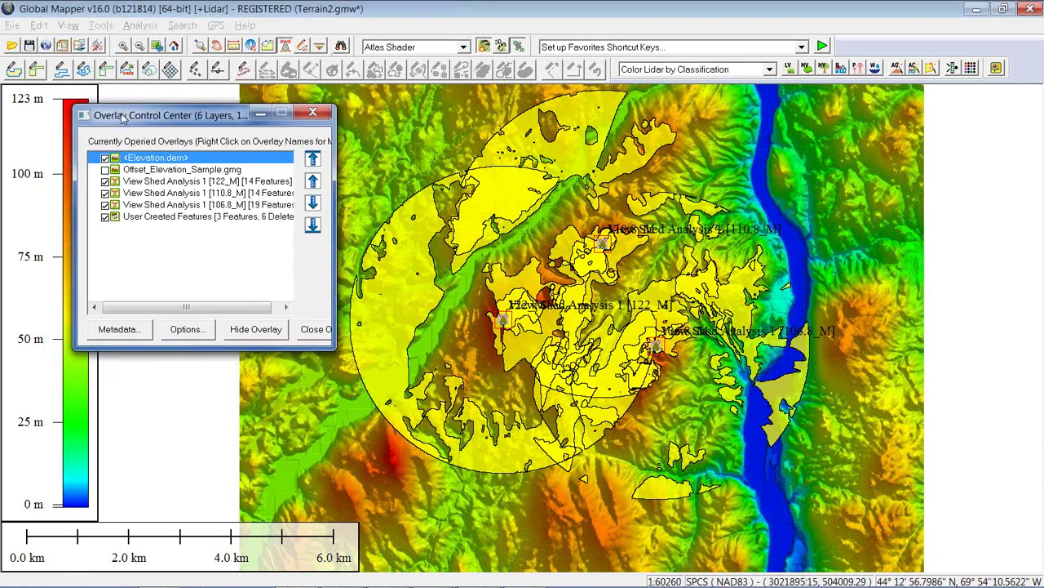
pyautogui.click(137, 26)
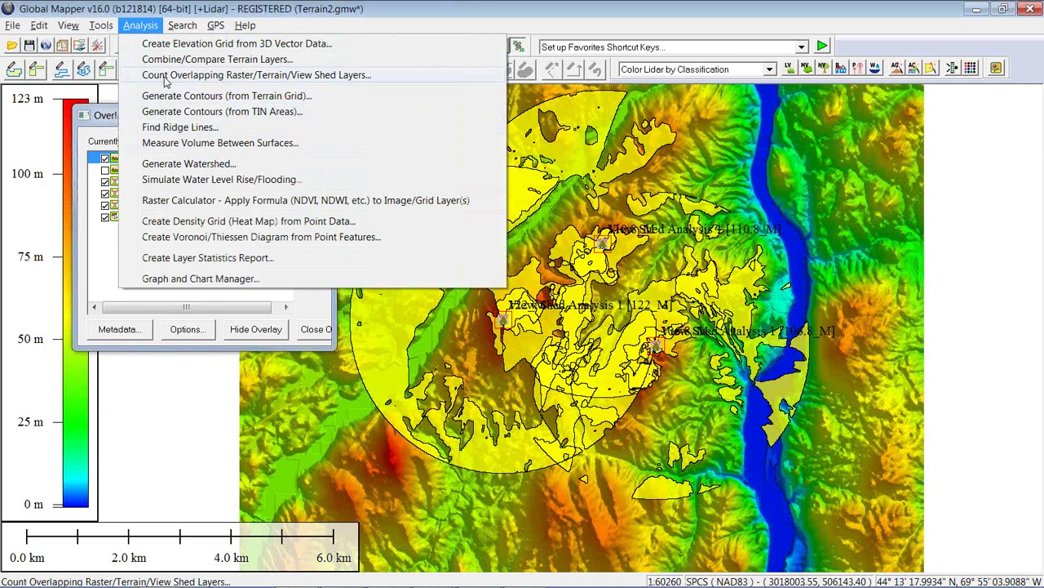
pyautogui.click(165, 77)
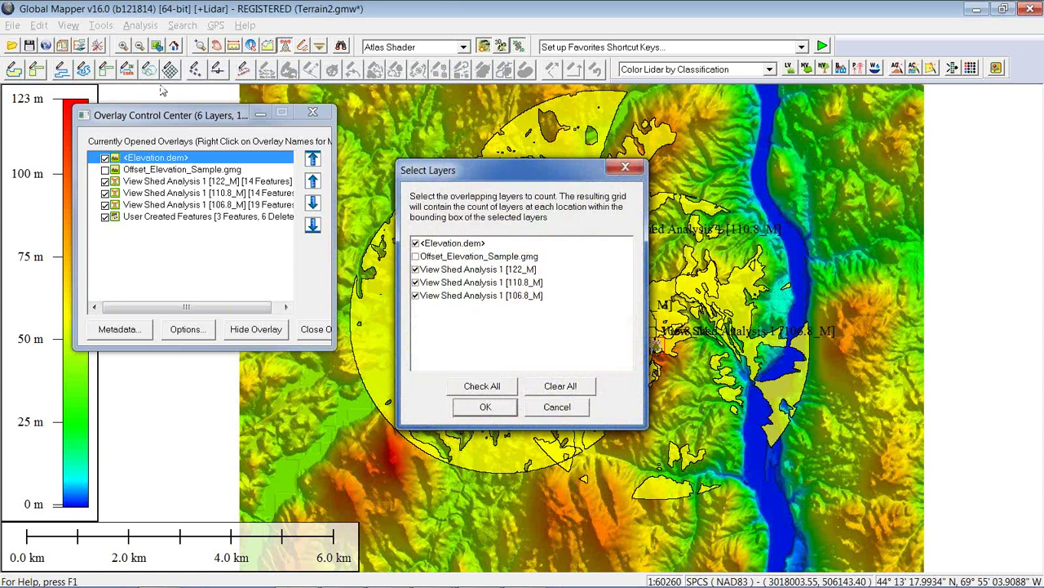
pyautogui.click(415, 244)
pyautogui.click(485, 408)
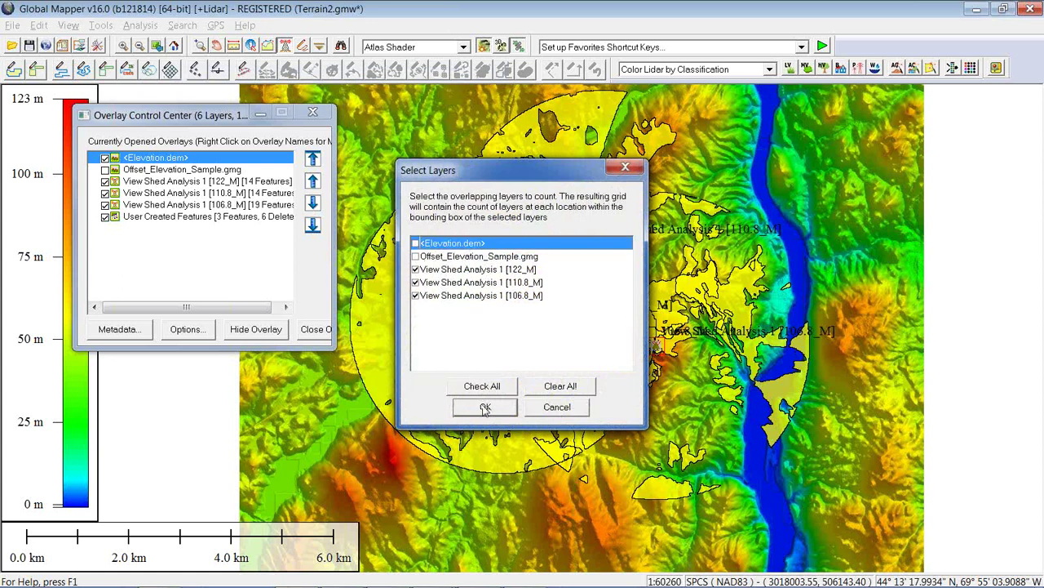
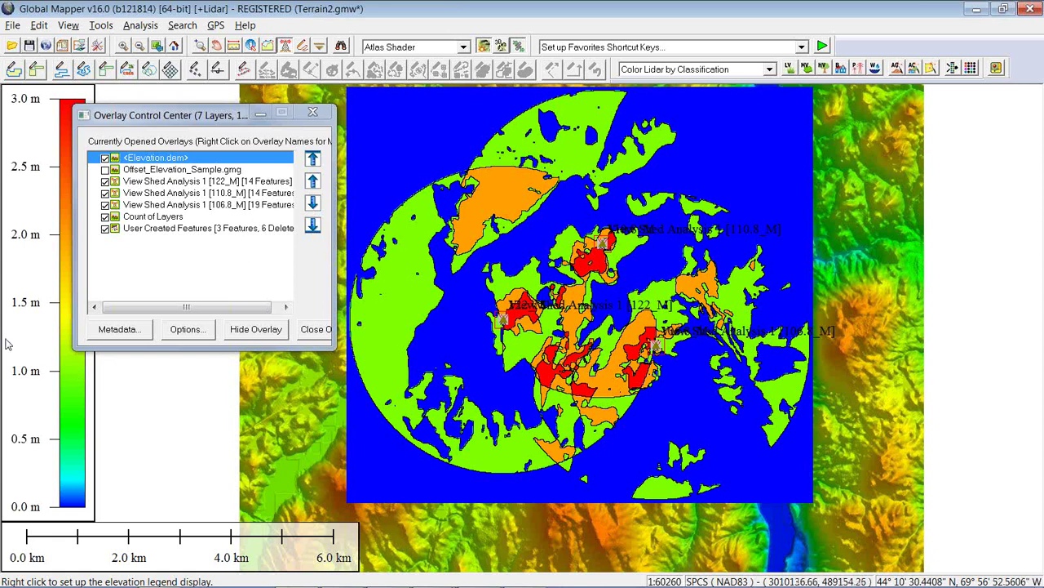
# Start gridding User Created Features from 3D vectors, excluding the three viewshed layers, then cancel
pyautogui.click(165, 231)
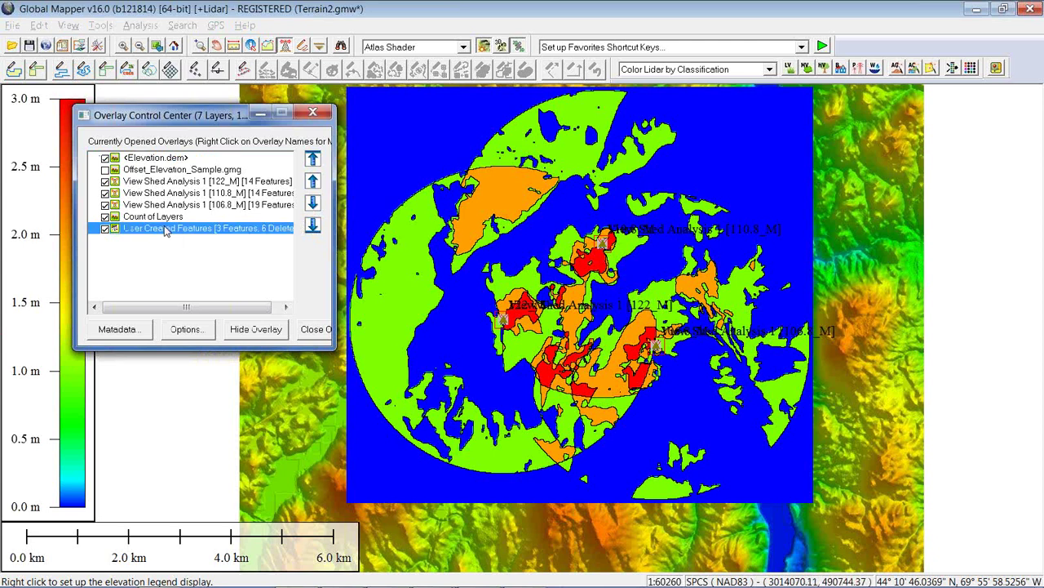
pyautogui.click(139, 26)
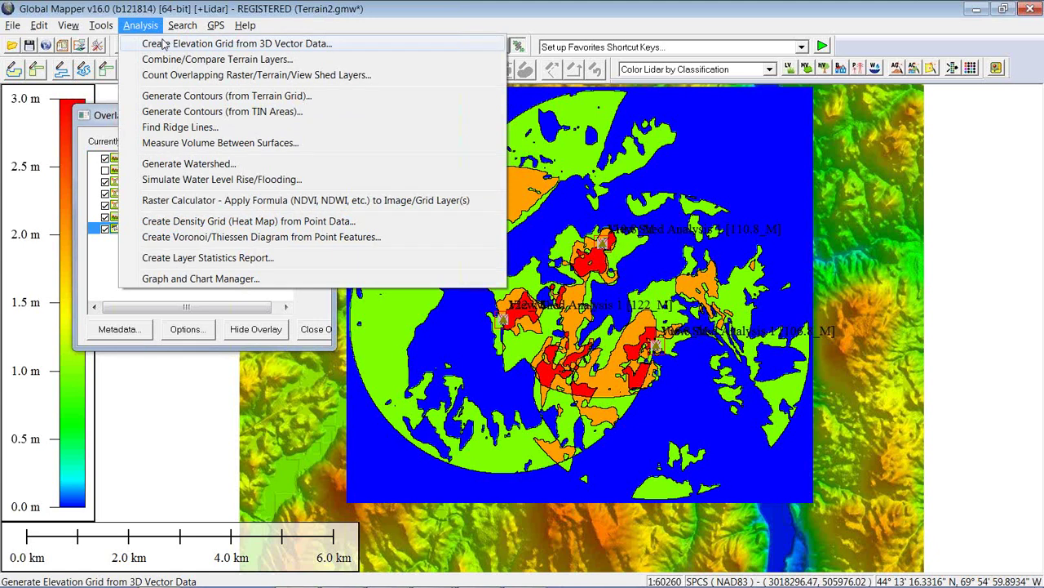
pyautogui.click(285, 45)
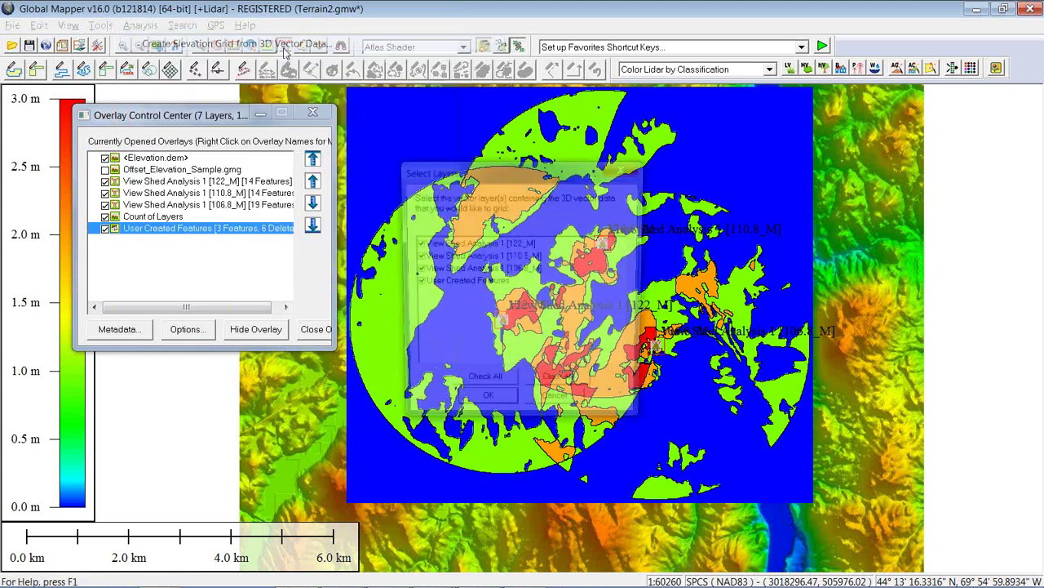
pyautogui.click(416, 269)
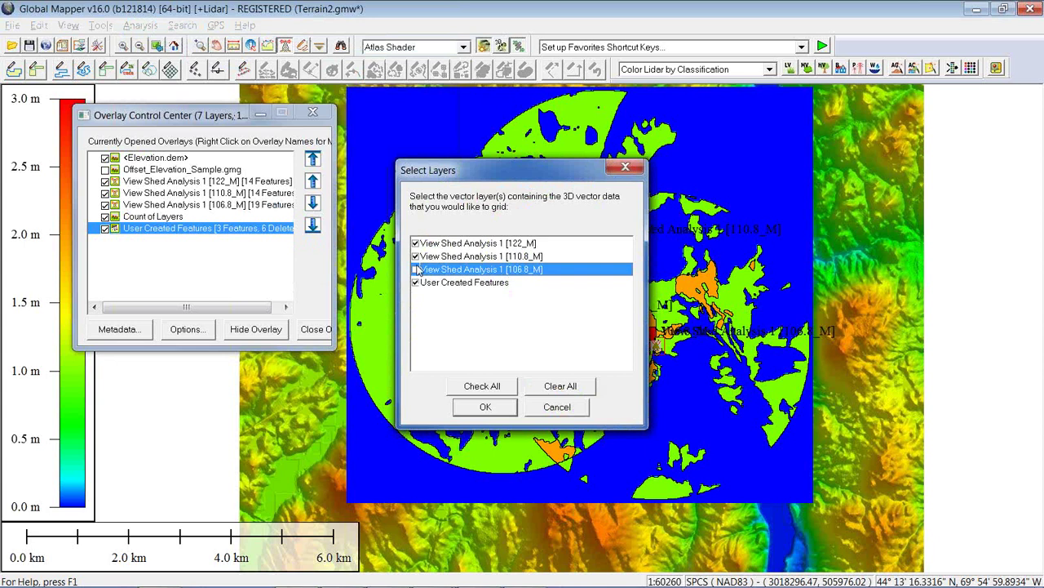
pyautogui.click(415, 256)
pyautogui.click(415, 244)
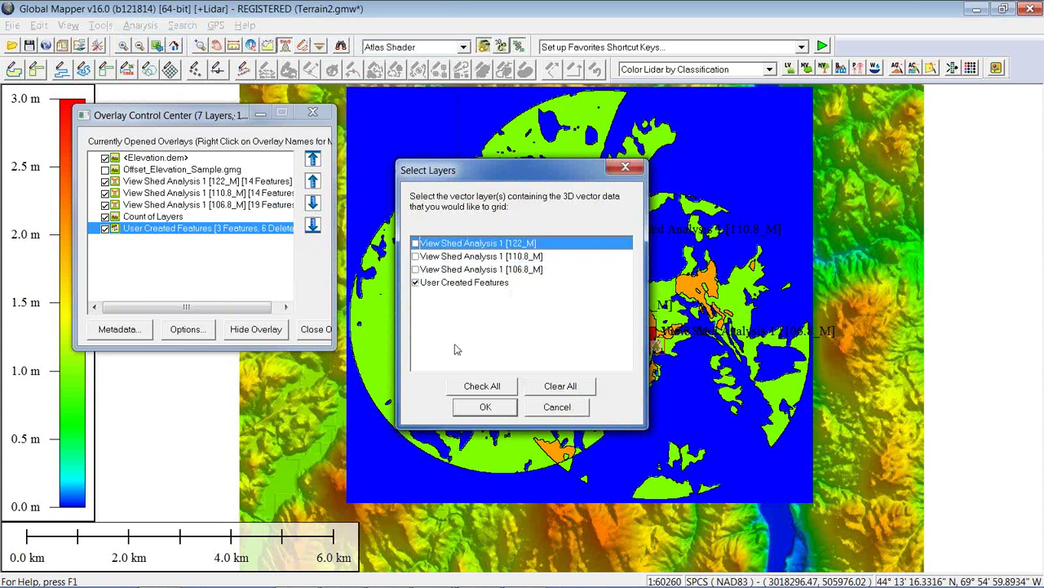
pyautogui.click(484, 408)
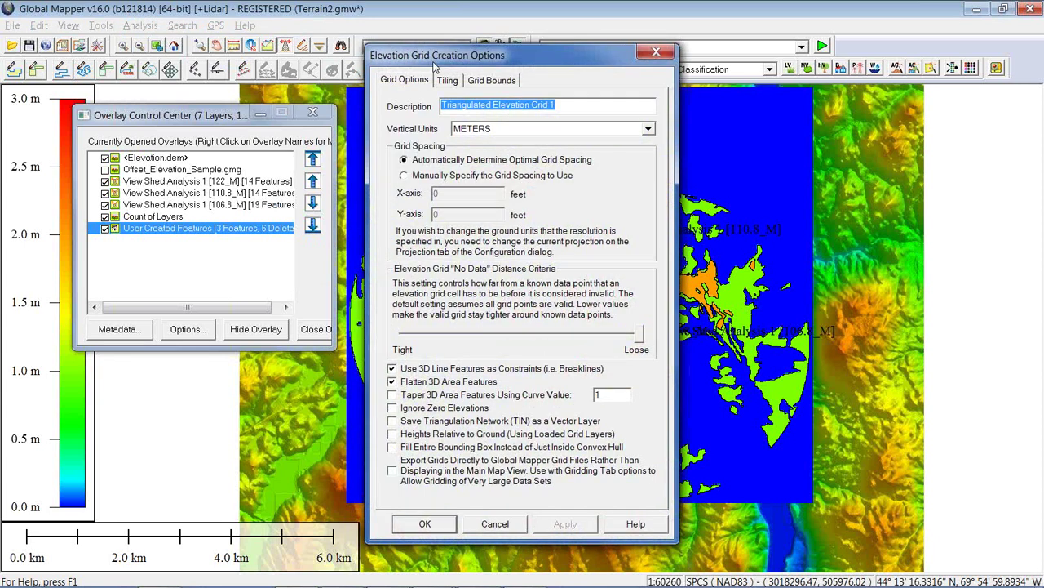
pyautogui.click(566, 103)
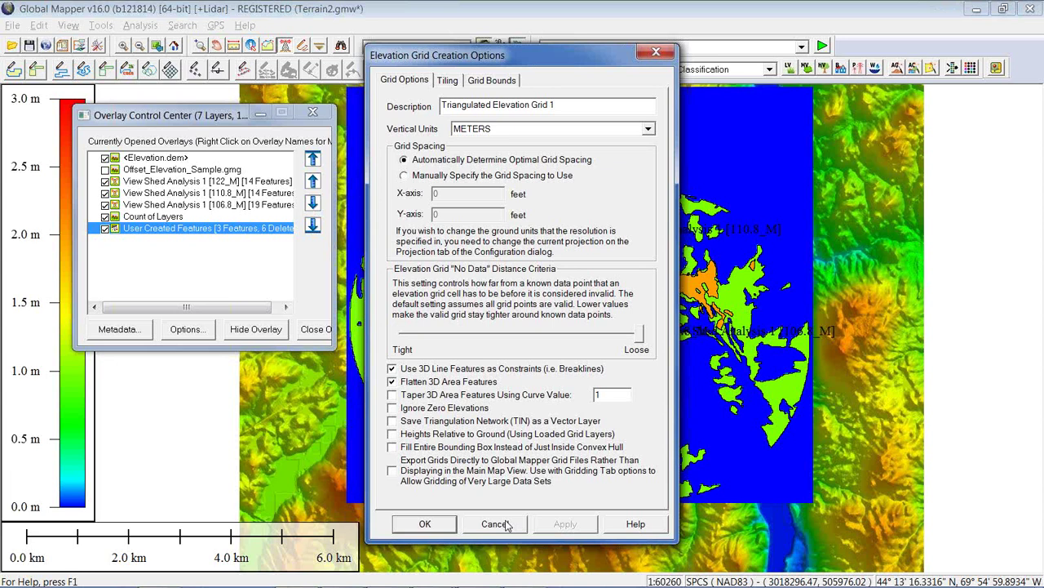
pyautogui.click(506, 525)
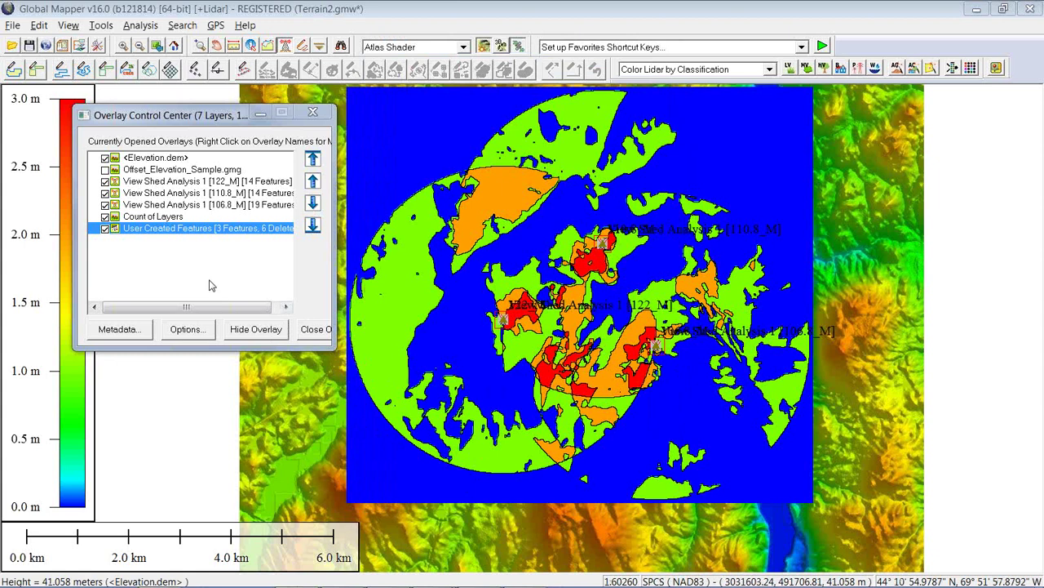
# Unload all loaded data without saving a workspace
pyautogui.click(13, 26)
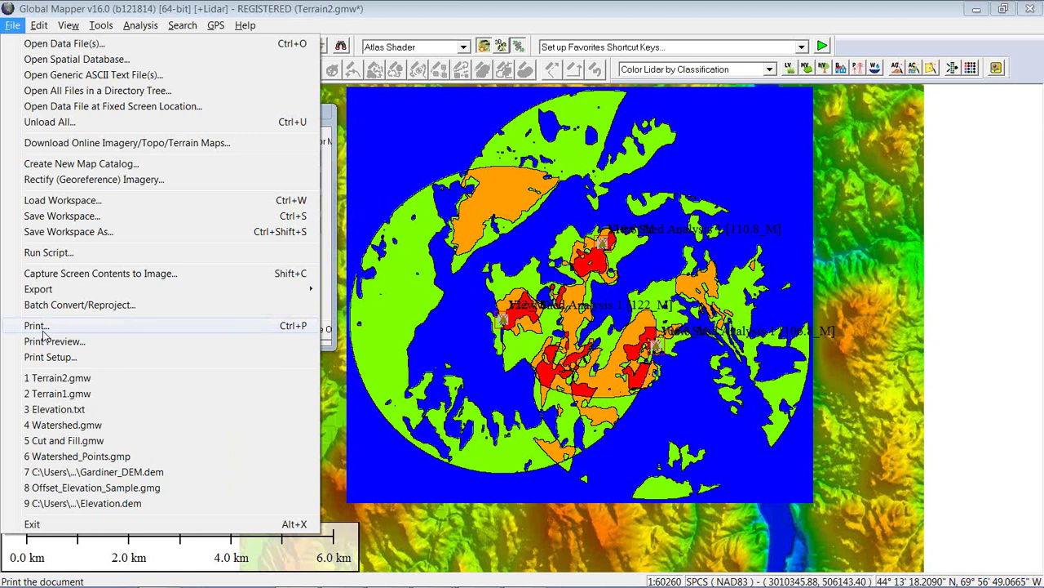
pyautogui.moveTo(62, 296)
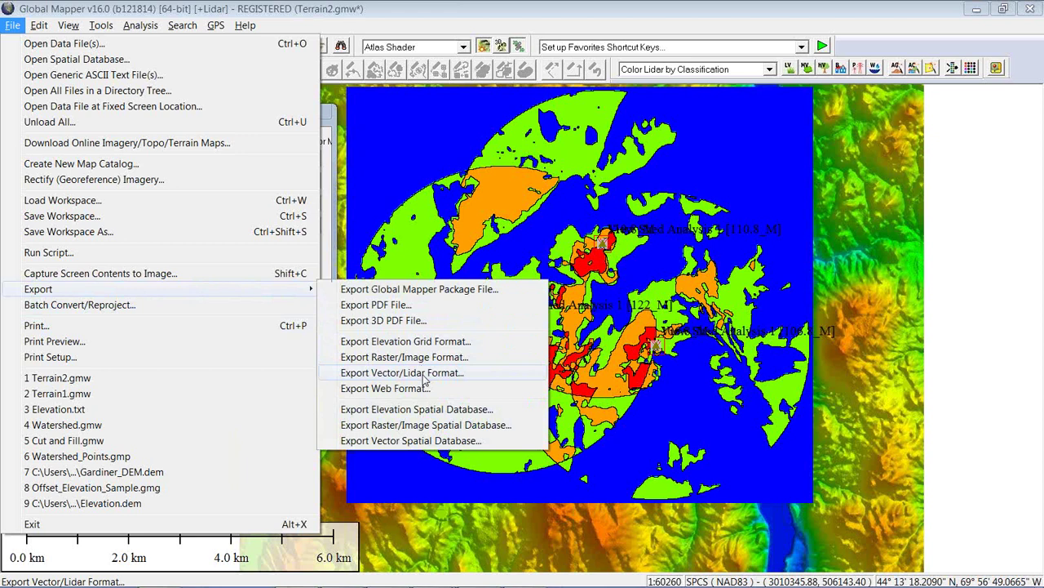
pyautogui.press('Escape')
pyautogui.press('Escape')
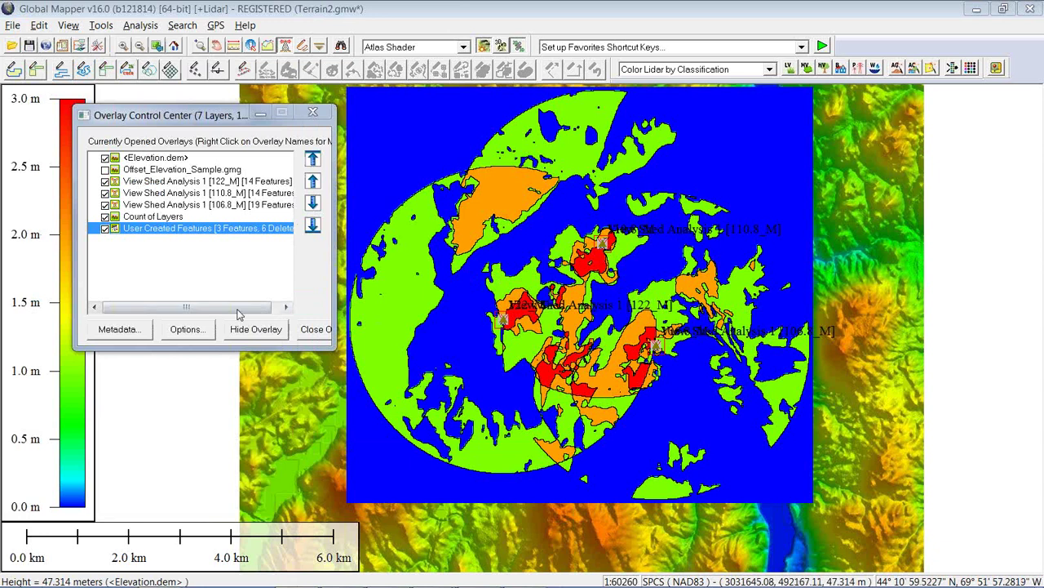
pyautogui.click(316, 329)
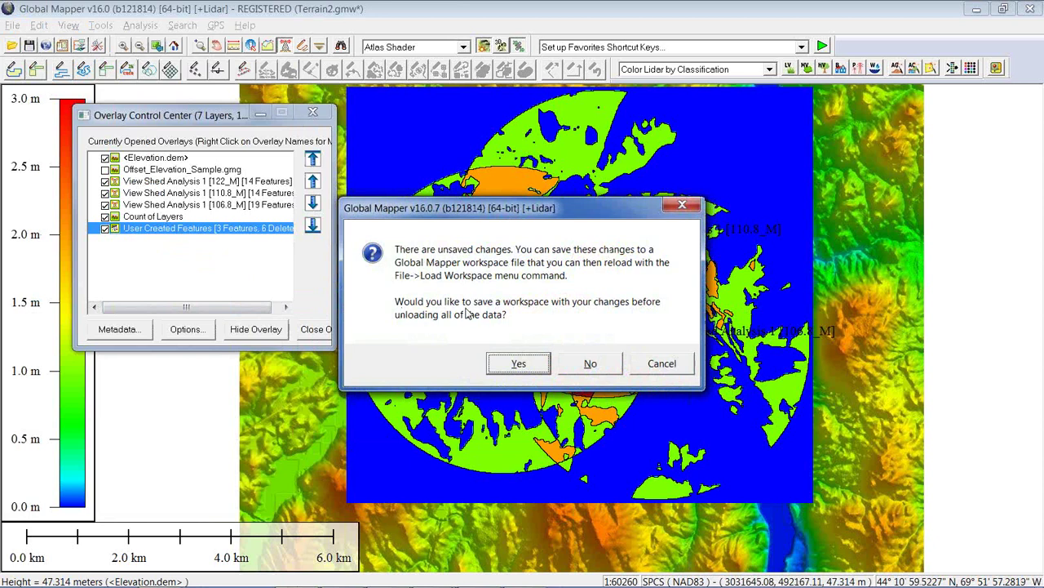
pyautogui.click(589, 363)
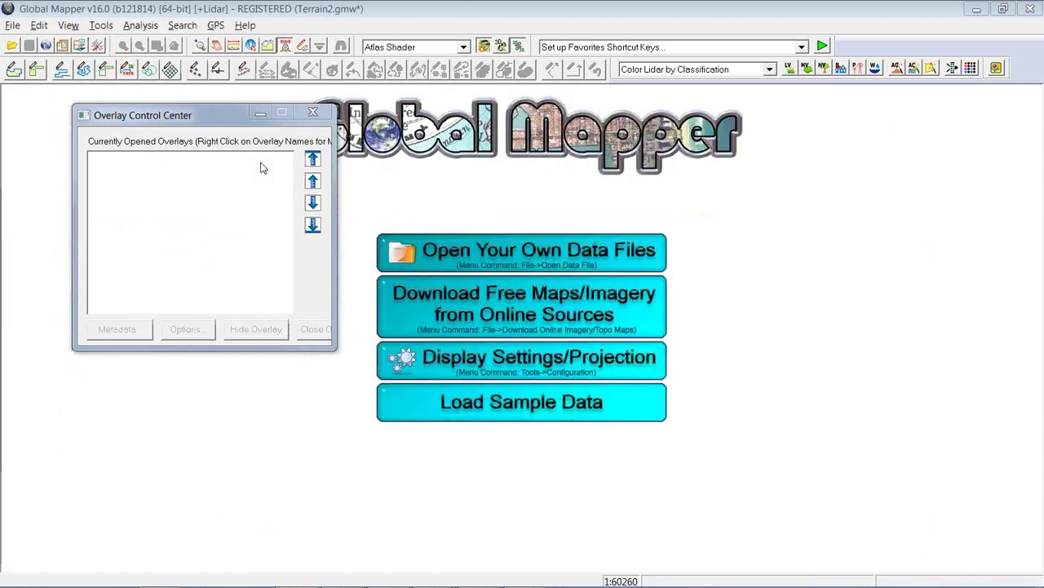
# Reopen Terrain2.gmw and turn on the Offset_Elevation_Sample.gmg layer alongside Elevation.dem
pyautogui.click(12, 25)
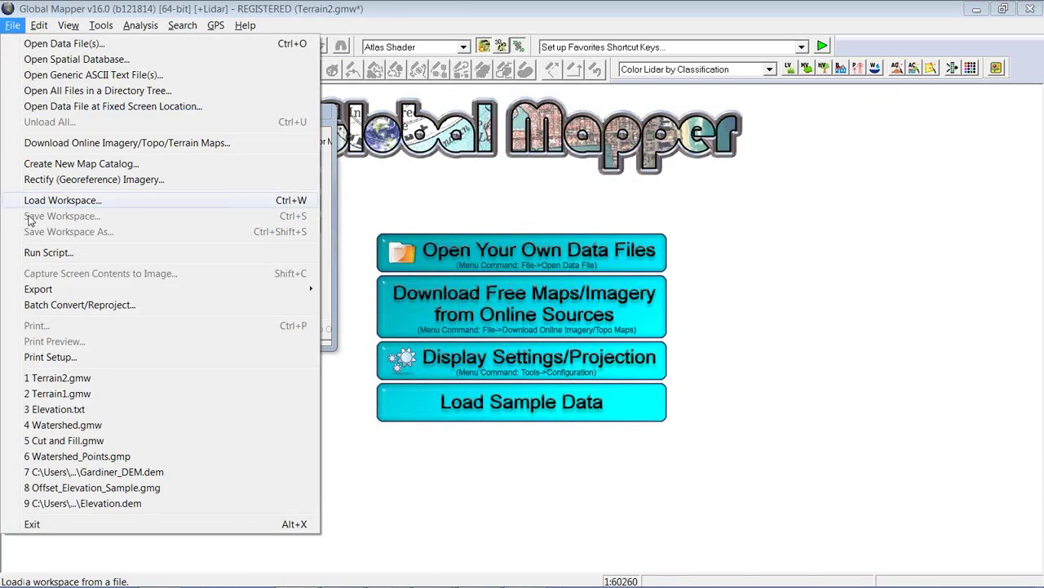
pyautogui.click(59, 377)
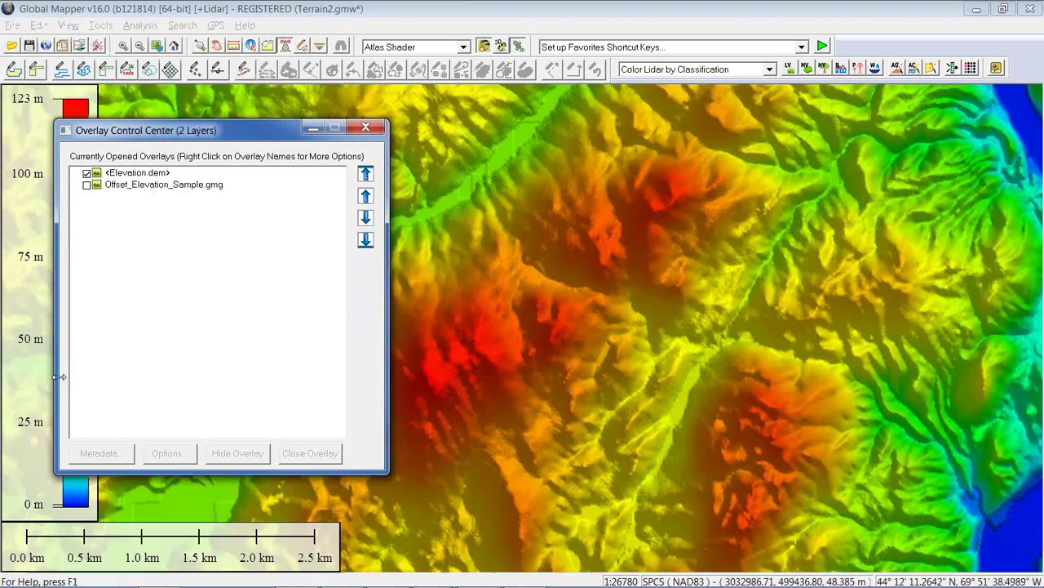
pyautogui.click(86, 185)
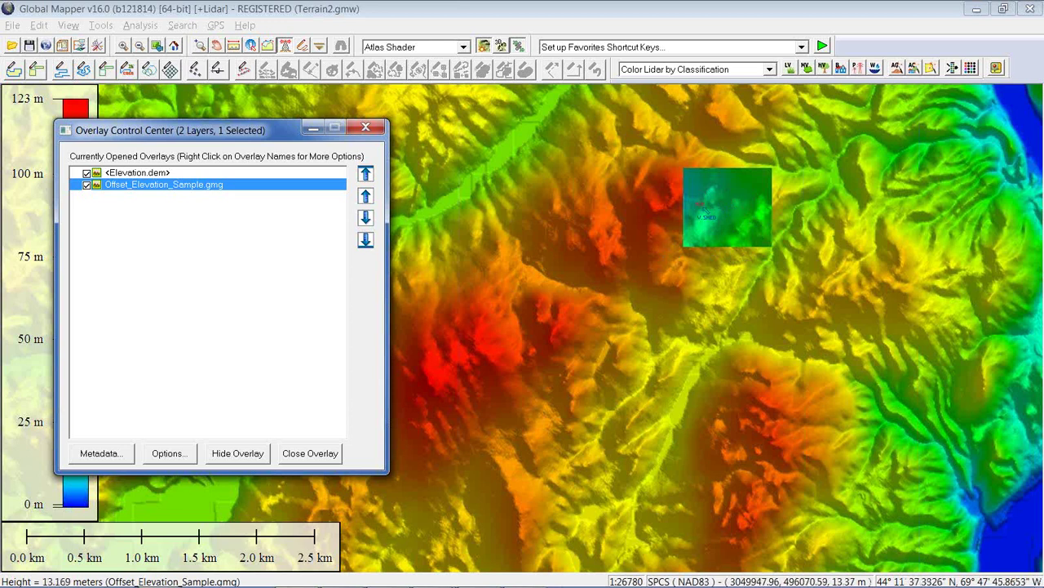
pyautogui.moveTo(282, 130); pyautogui.dragTo(331, 118)
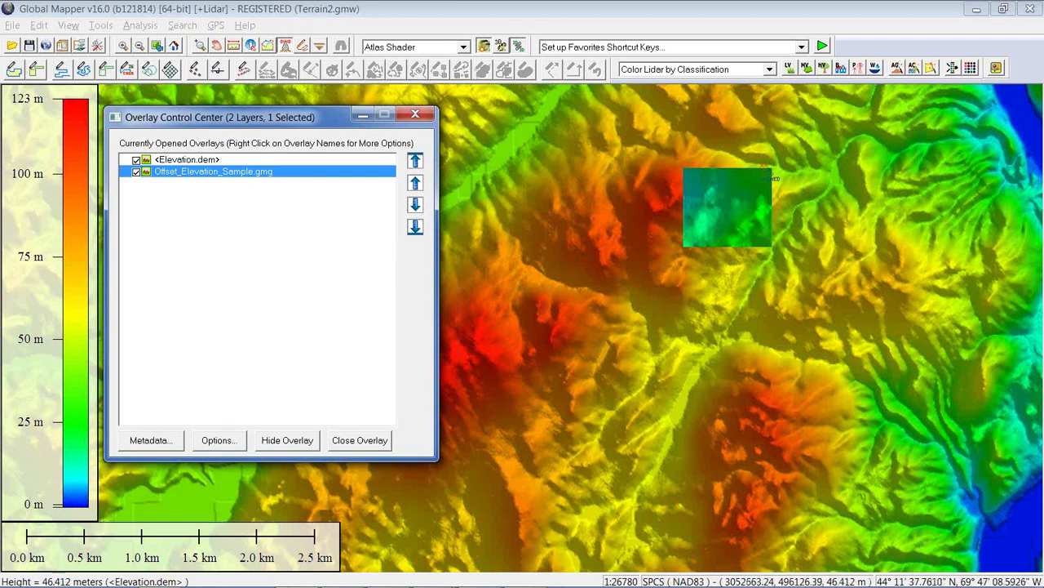
pyautogui.click(151, 29)
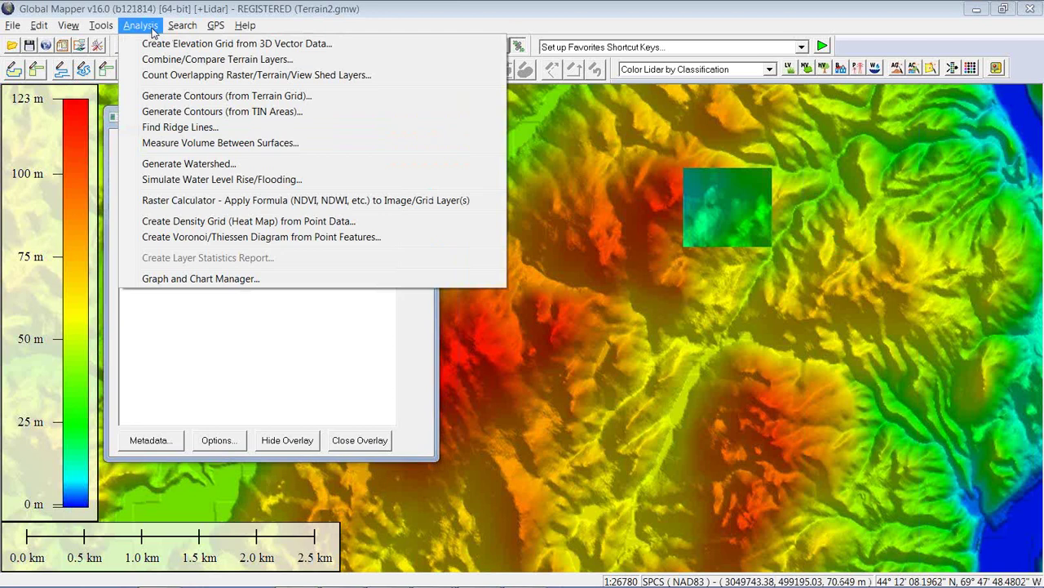
pyautogui.click(136, 144)
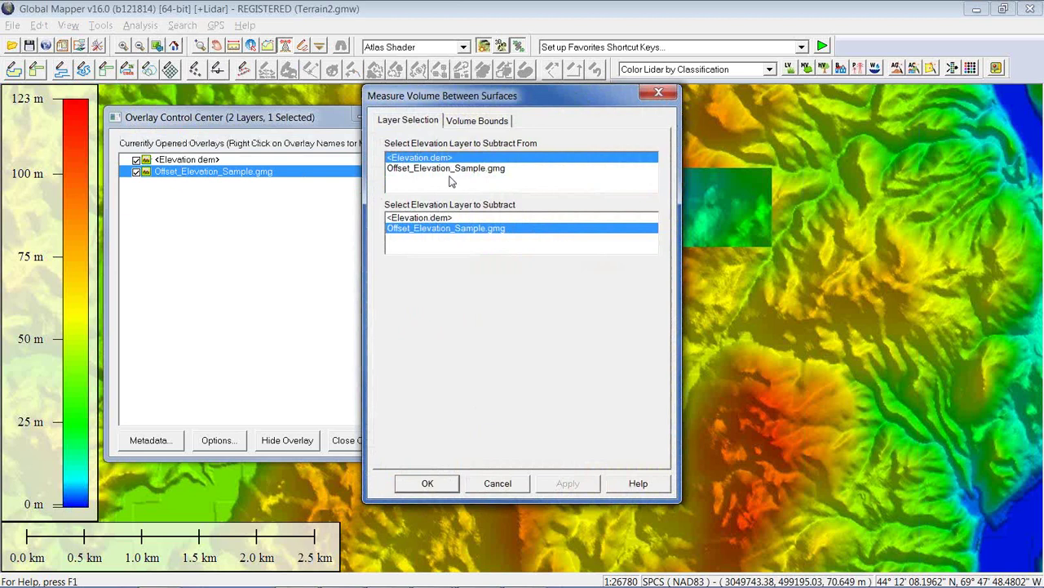
pyautogui.click(430, 483)
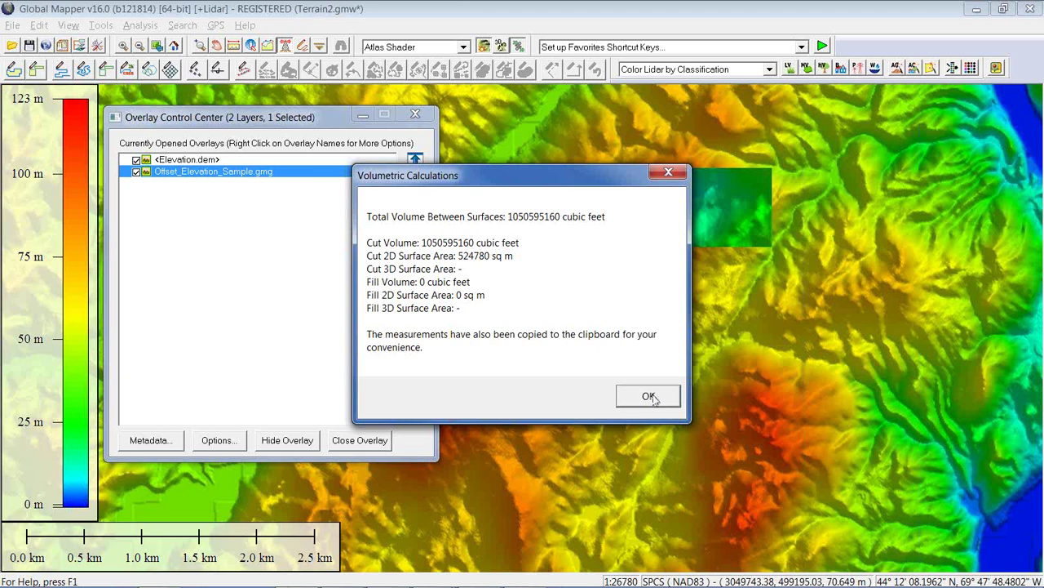
pyautogui.click(651, 396)
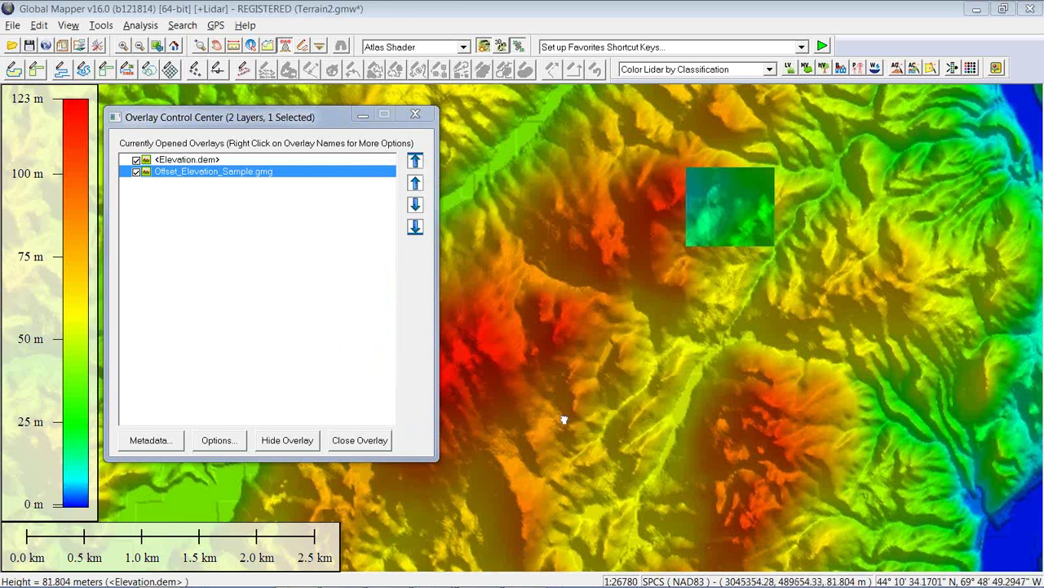
# Draw a four-vertex area polygon around the red ridge and accept its feature info
pyautogui.moveTo(562, 422); pyautogui.dragTo(632, 371)
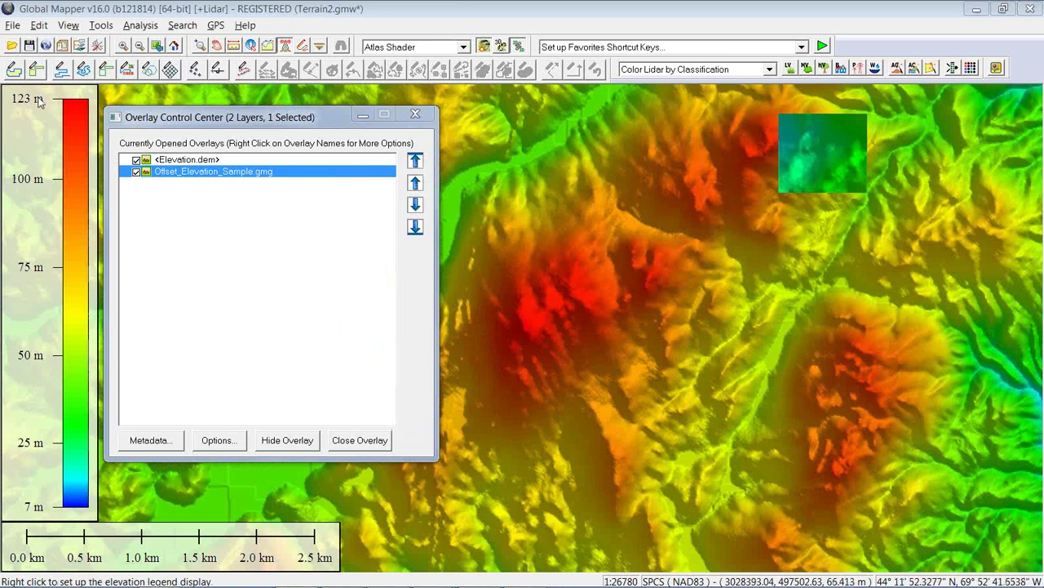
pyautogui.click(36, 69)
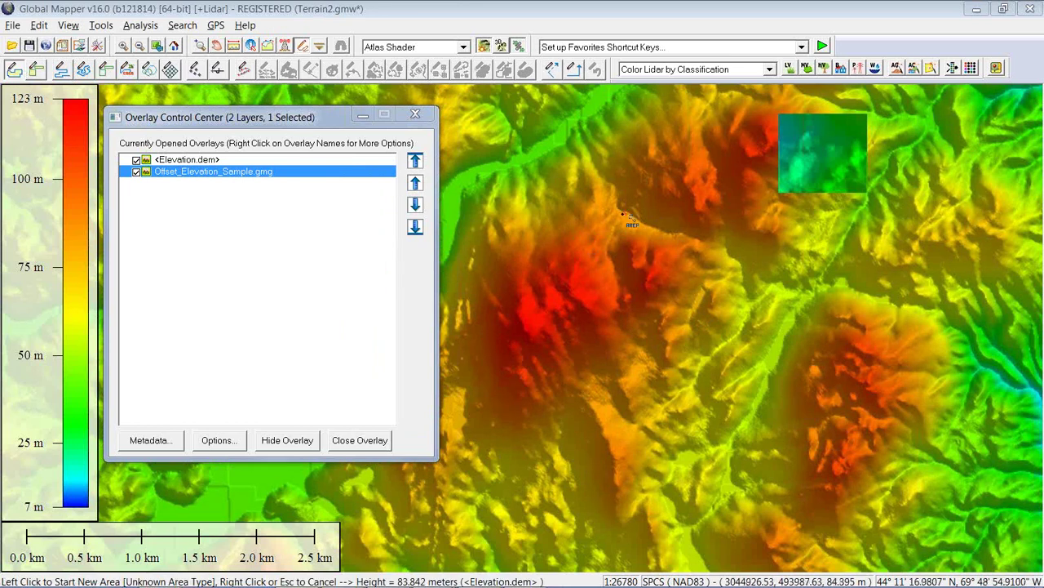
pyautogui.click(620, 218)
pyautogui.click(682, 232)
pyautogui.click(716, 294)
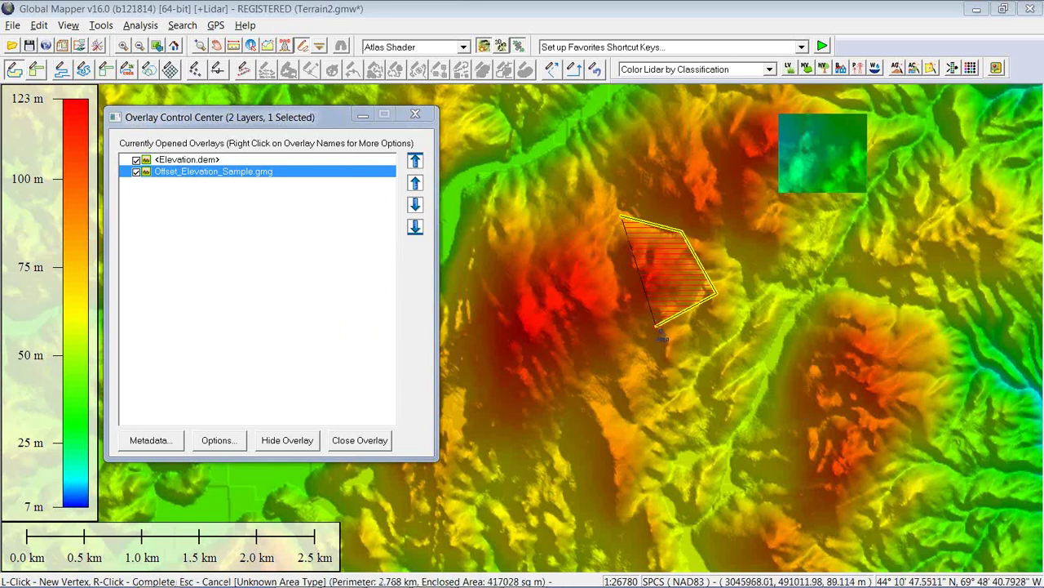
pyautogui.click(657, 326)
pyautogui.rightClick(608, 229)
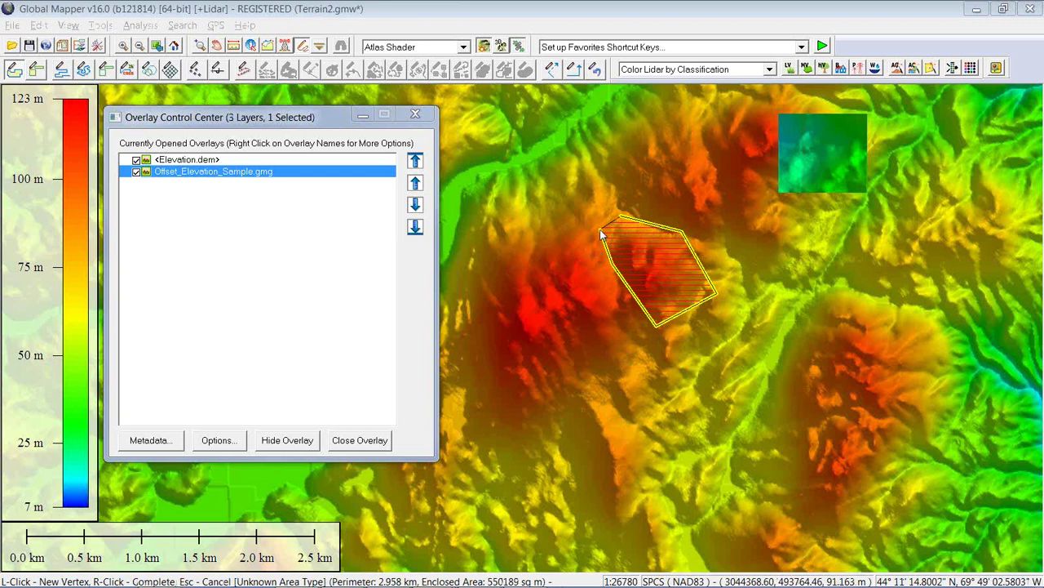
pyautogui.click(483, 514)
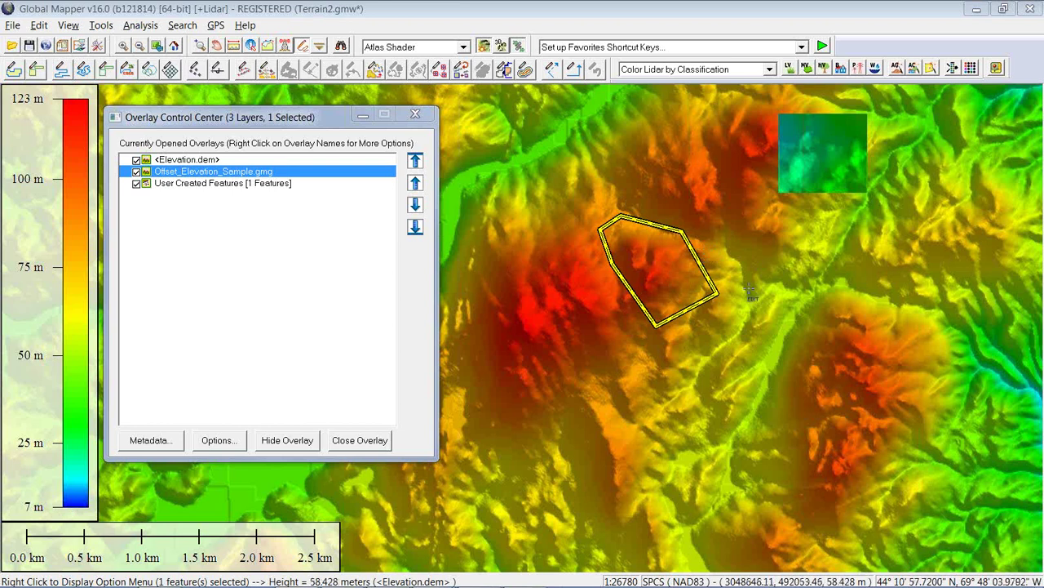
pyautogui.rightClick(796, 272)
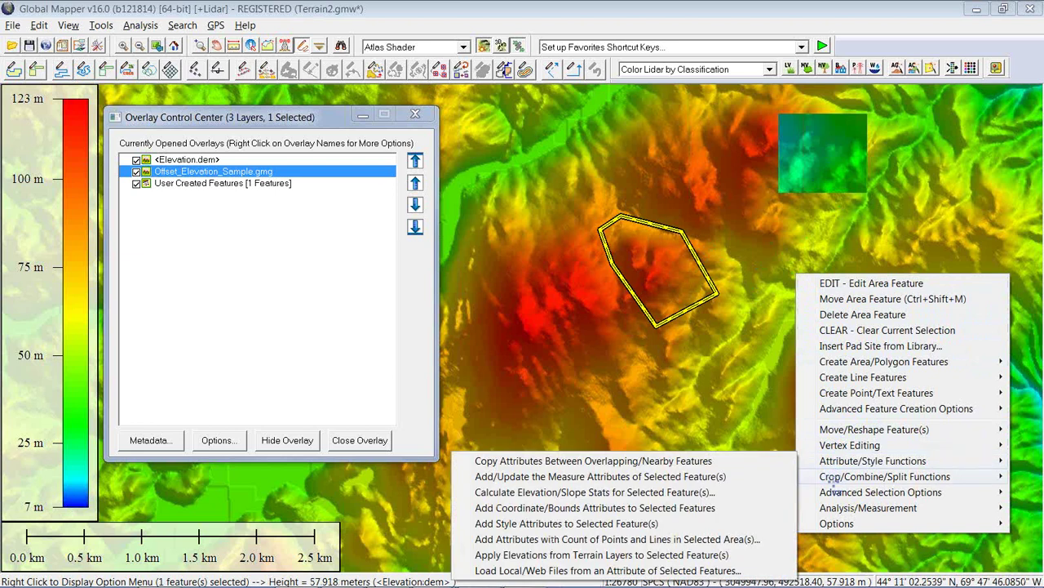
# Calculate the polygon's pile volume and widen the results to show ENCLOSED_AREA and PERIMETER
pyautogui.moveTo(826, 508)
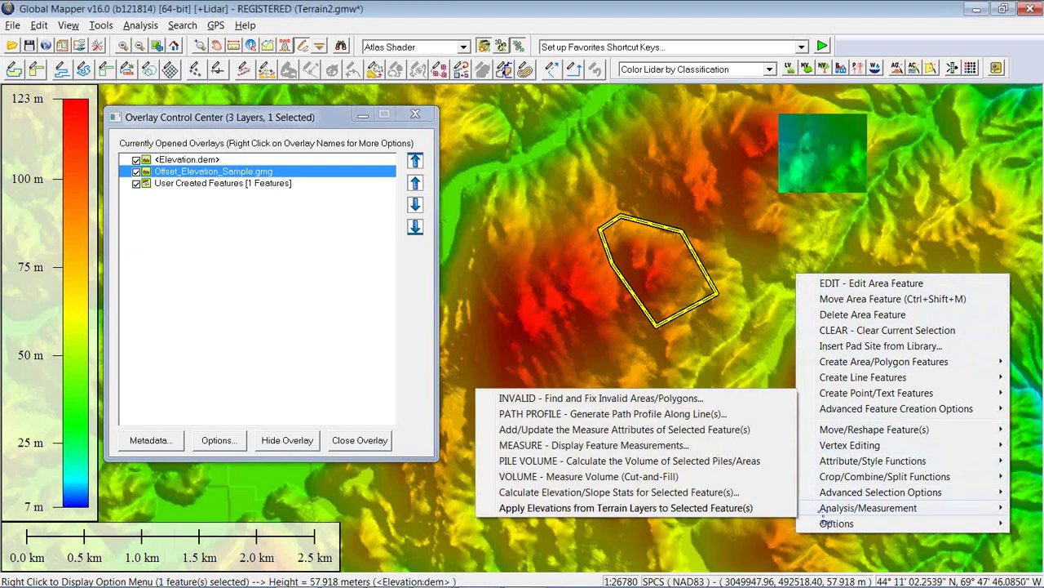
pyautogui.click(706, 462)
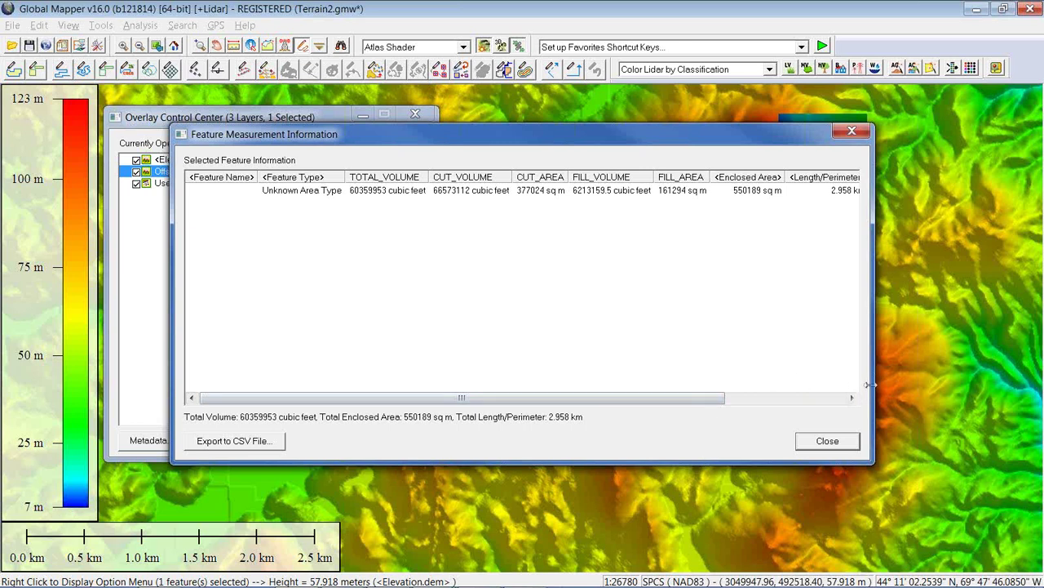
pyautogui.moveTo(881, 380); pyautogui.dragTo(1026, 366)
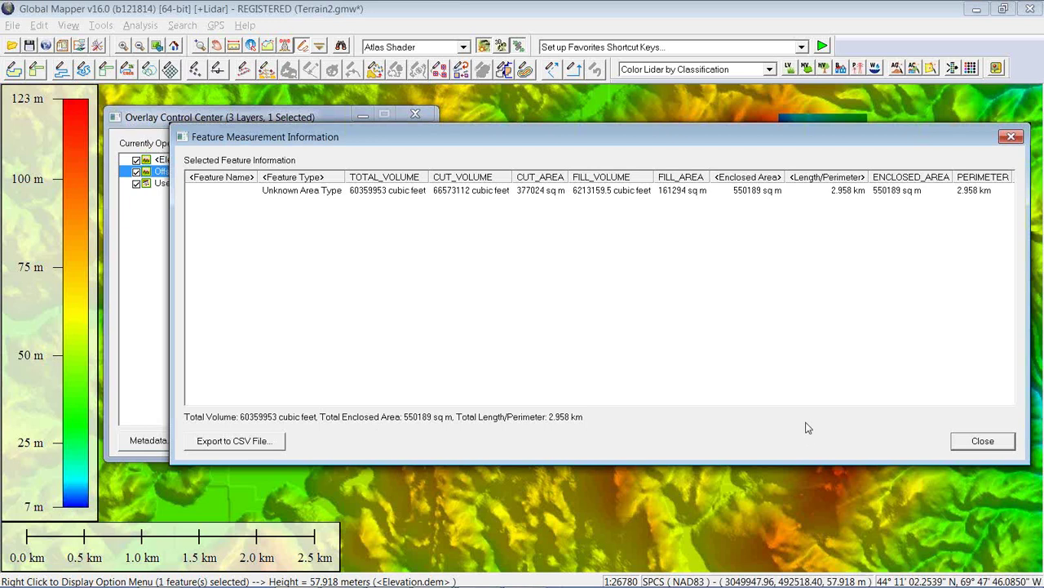
pyautogui.click(983, 442)
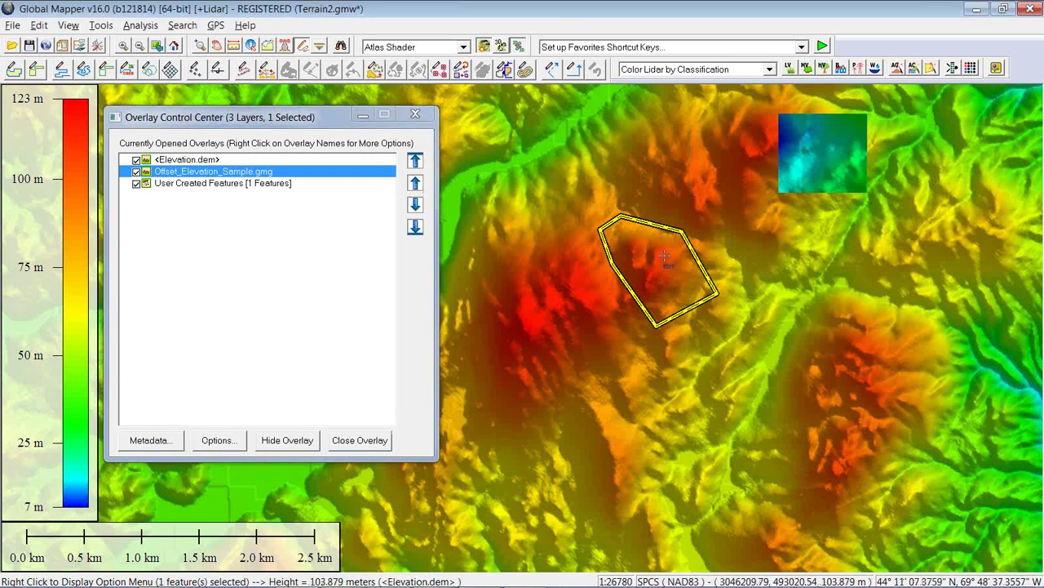
# Combine Elevation.dem and Offset_Elevation_Sample.gmg with Subtraction (Difference) - Unsigned into a new grid
pyautogui.click(827, 211)
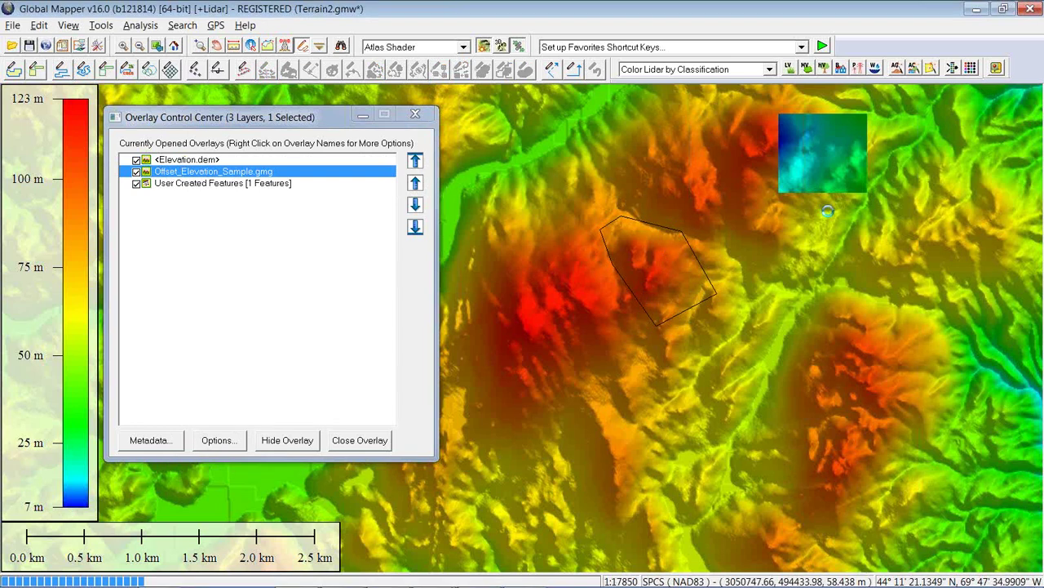
pyautogui.scroll(2, 828, 211)
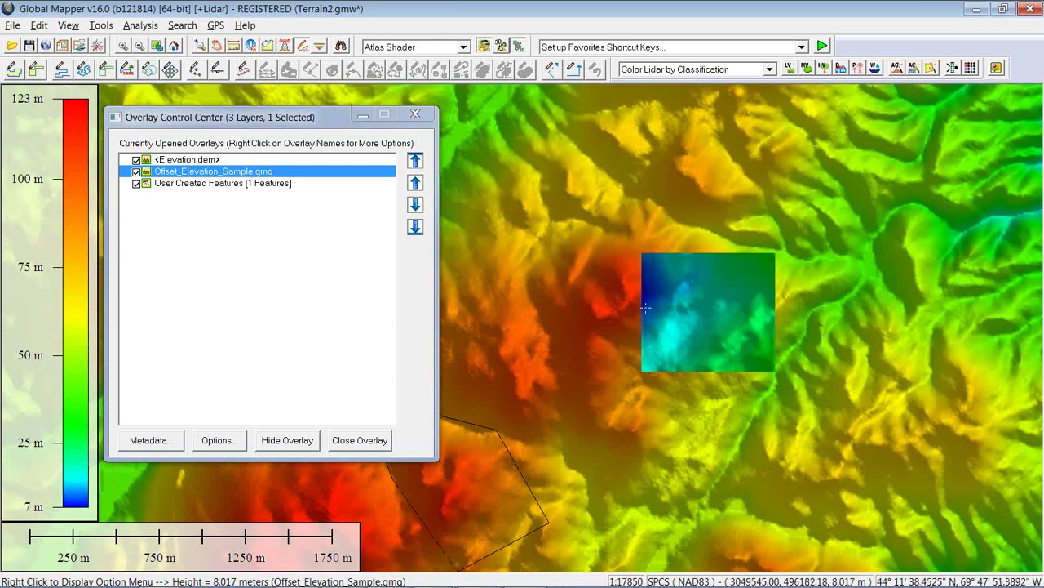
pyautogui.click(147, 35)
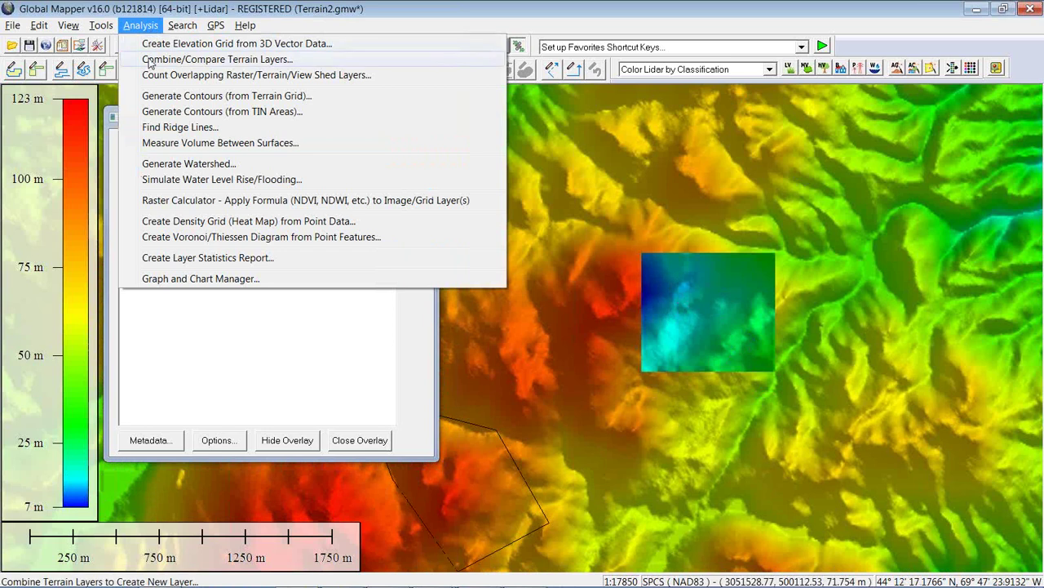
pyautogui.click(150, 60)
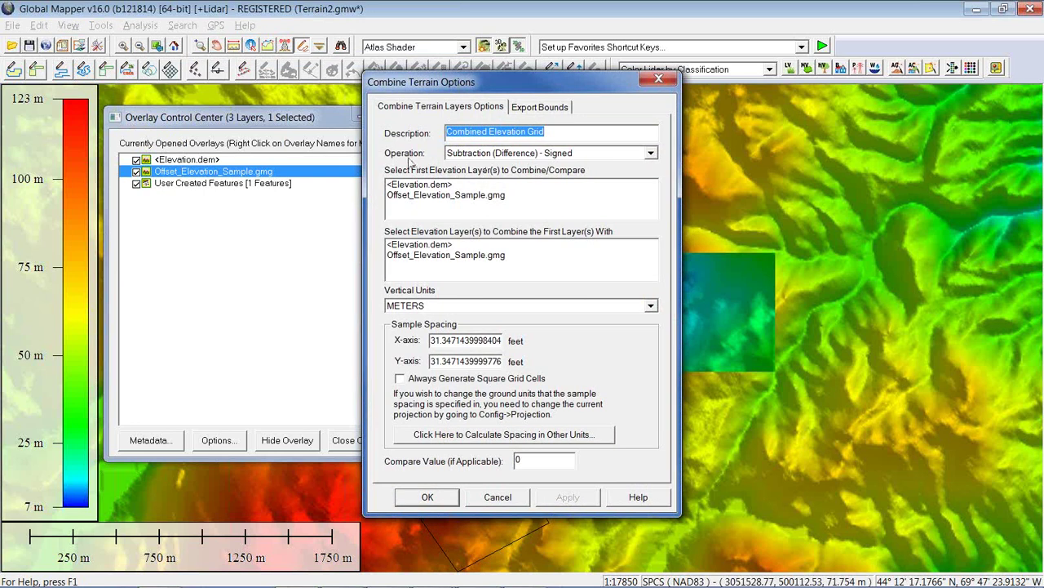
pyautogui.click(651, 154)
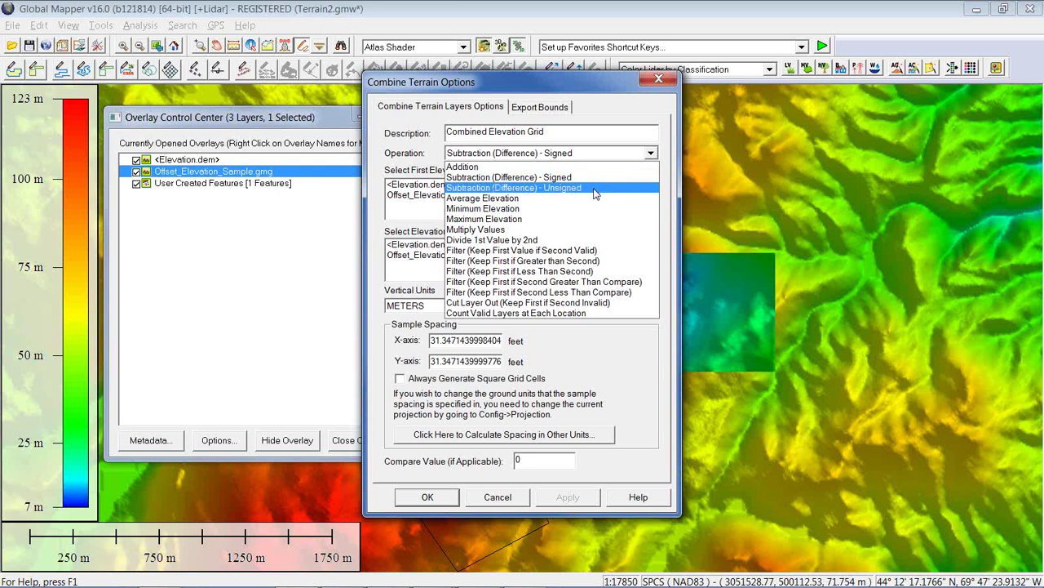
pyautogui.click(594, 190)
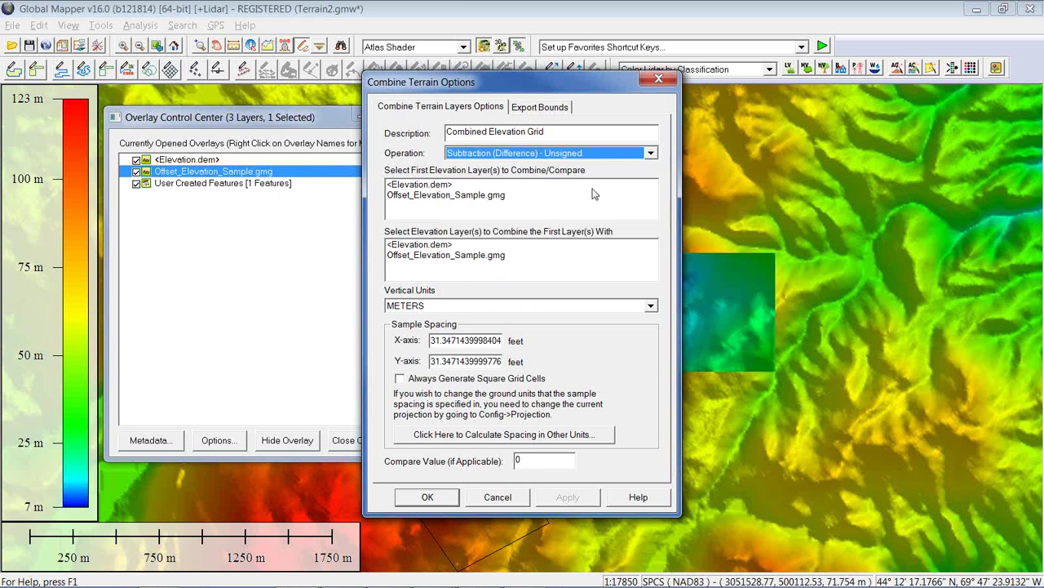
pyautogui.click(443, 186)
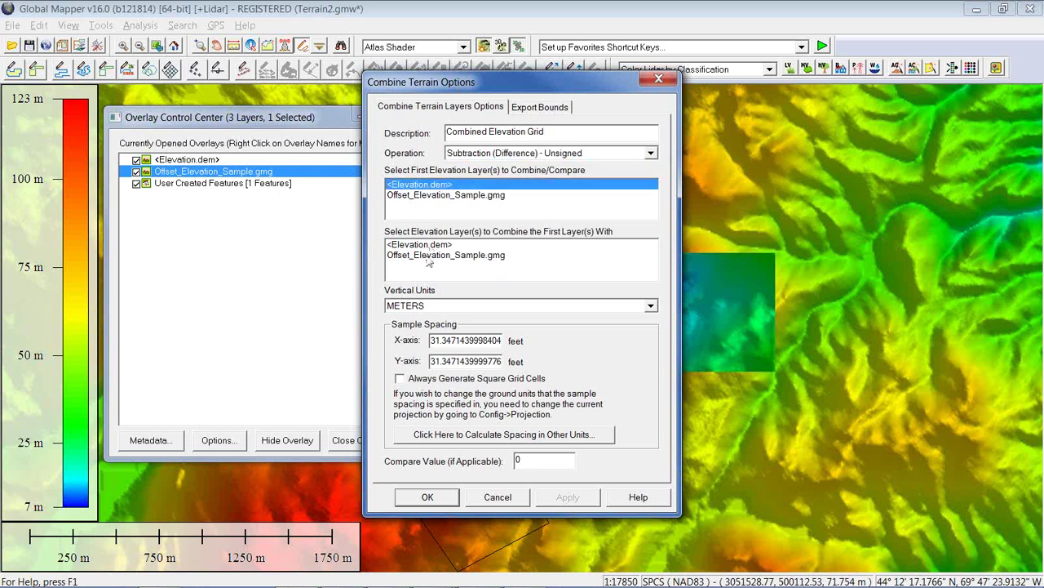
pyautogui.click(427, 257)
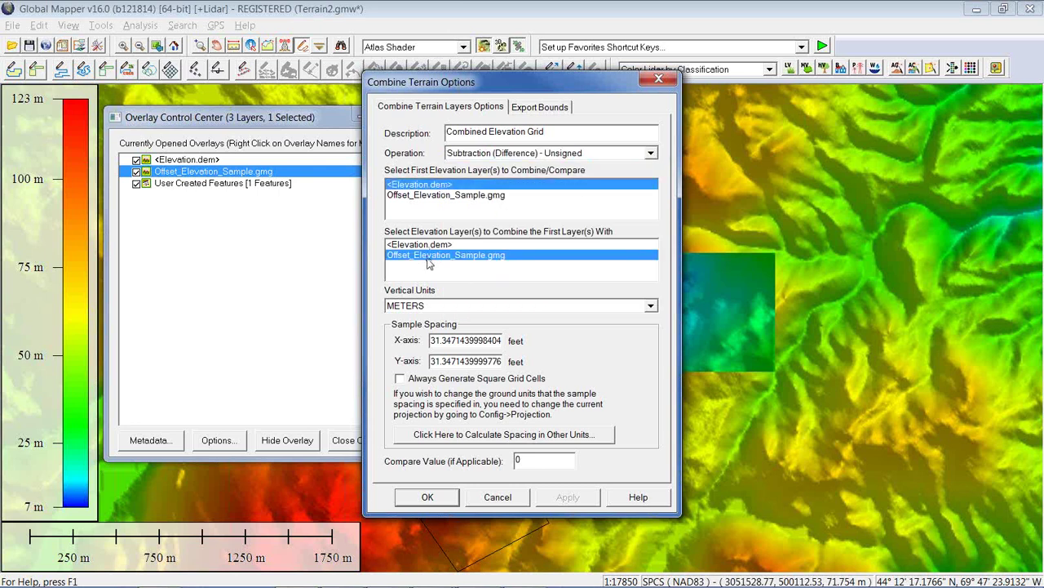
pyautogui.click(428, 497)
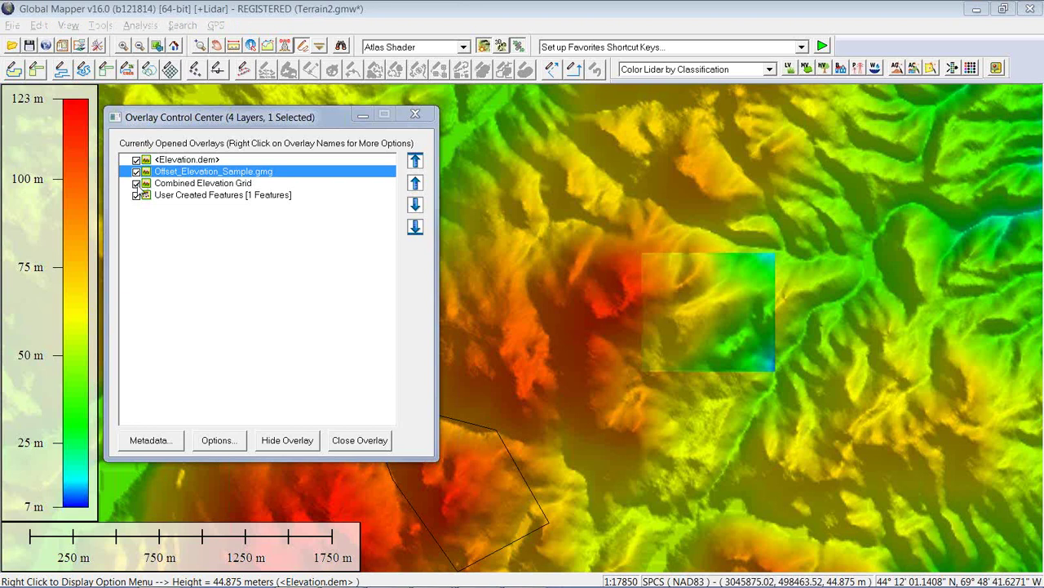
# Hide every layer except the Combined Elevation Grid
pyautogui.click(137, 184)
pyautogui.click(137, 173)
pyautogui.click(137, 161)
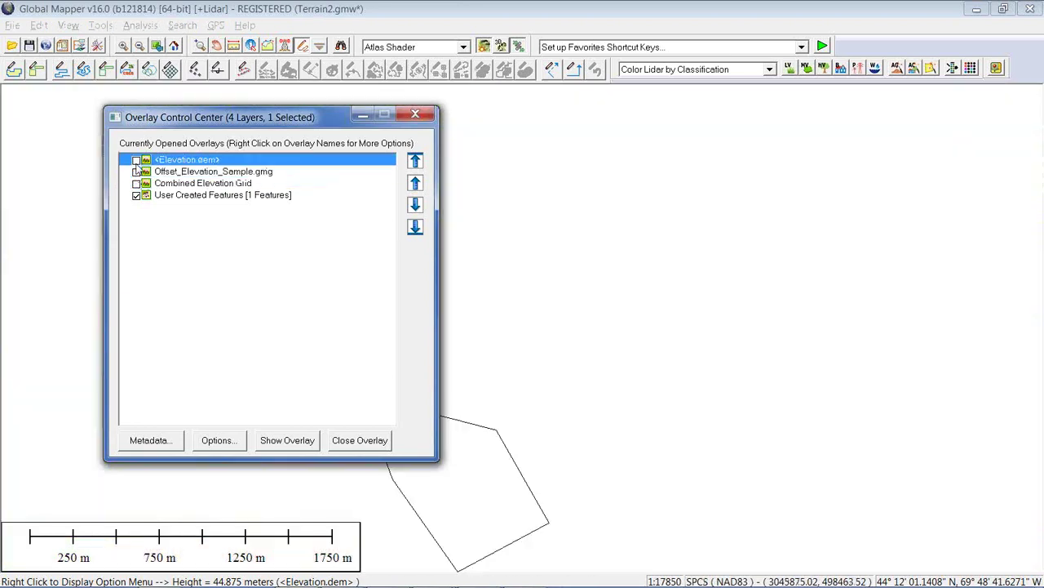
pyautogui.click(136, 184)
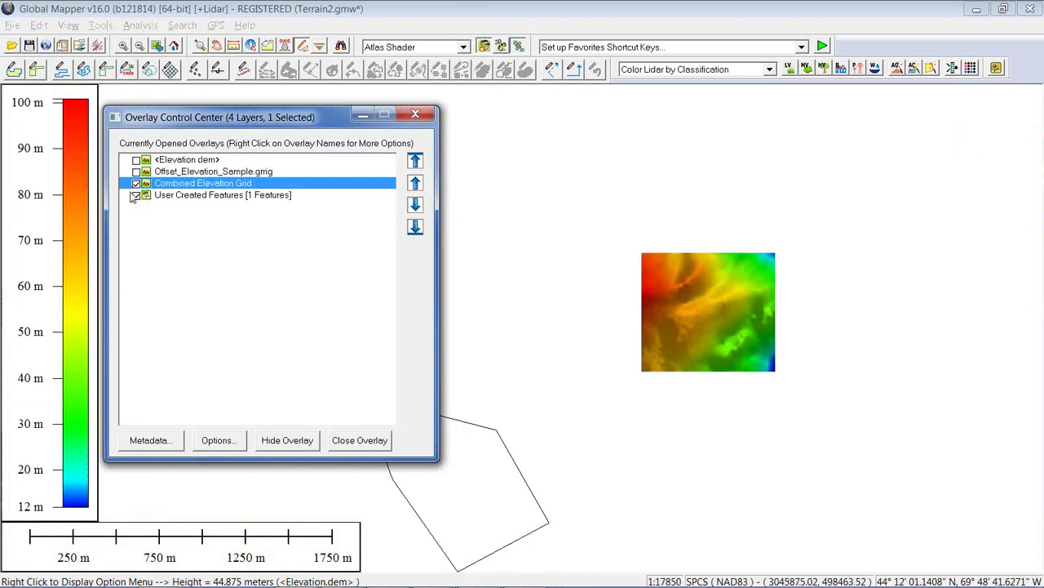
pyautogui.click(136, 196)
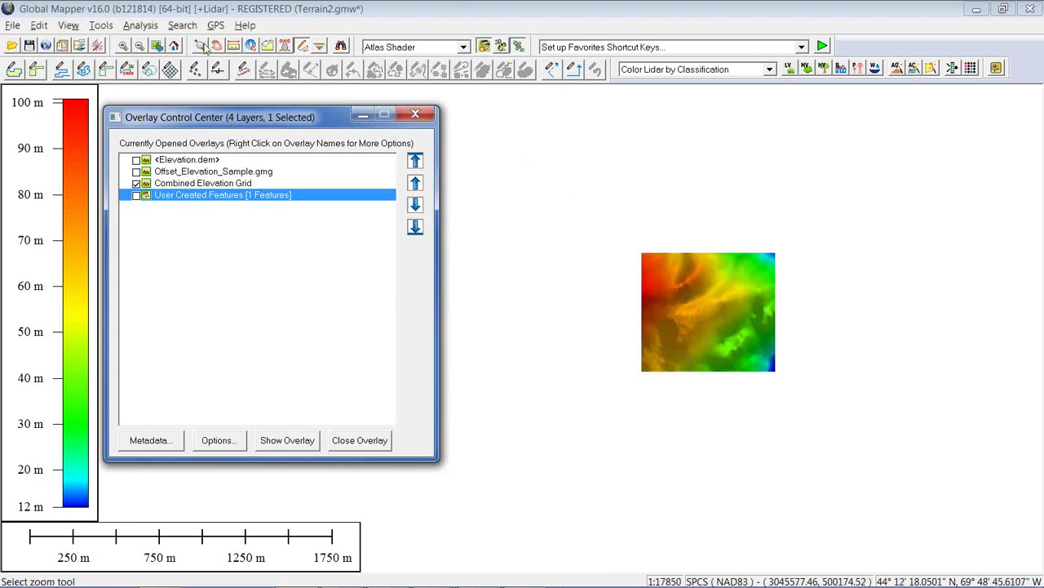
# Zoom in on the Combined Elevation Grid and open it in 3D View
pyautogui.click(200, 46)
pyautogui.moveTo(673, 271); pyautogui.dragTo(767, 362)
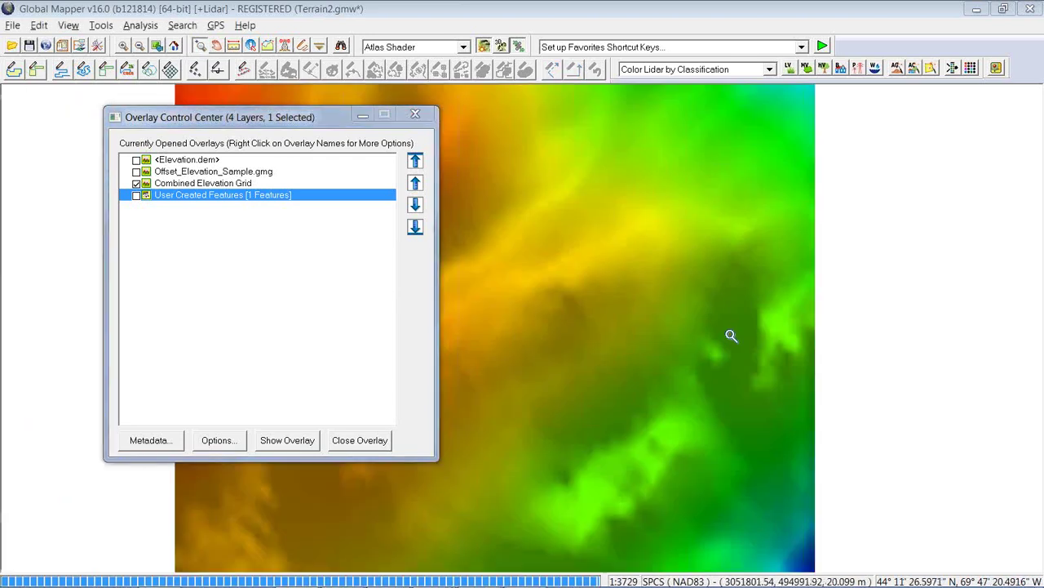
pyautogui.rightClick(674, 302)
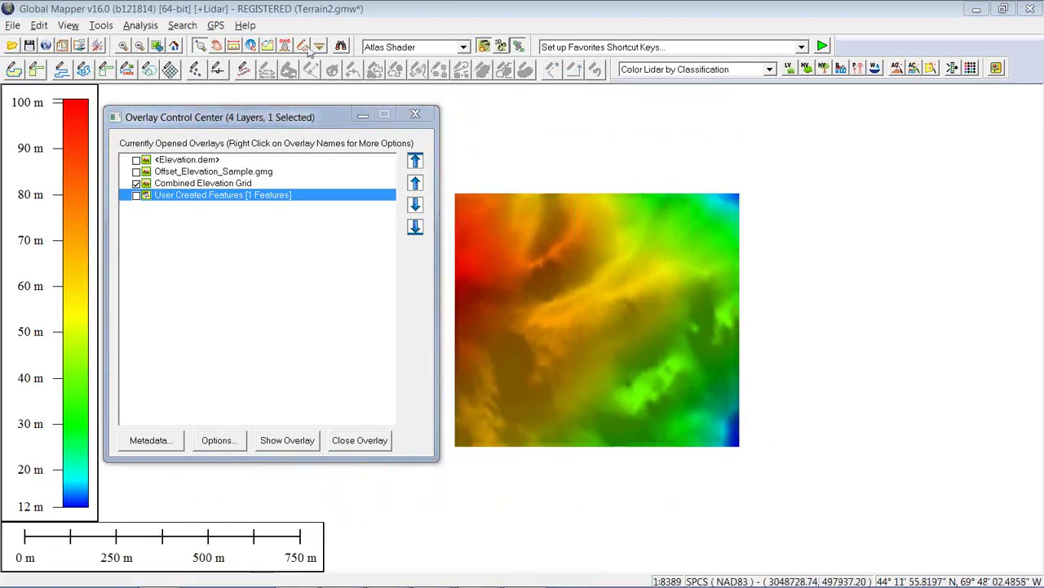
pyautogui.click(501, 47)
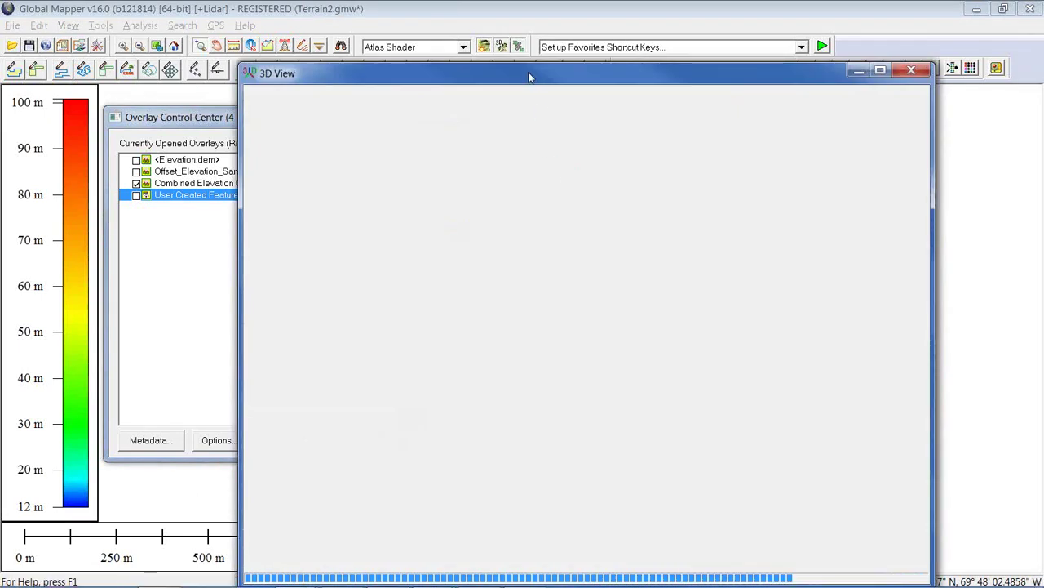
# Zoom, tilt and orbit the 3D difference terrain from another side, then close the view
pyautogui.moveTo(528, 72); pyautogui.dragTo(502, 48)
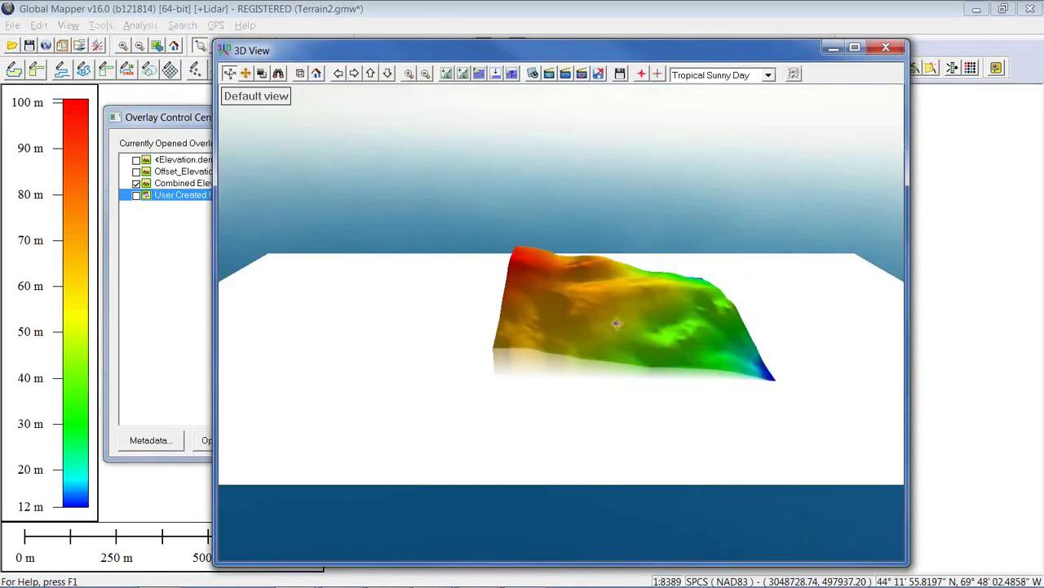
pyautogui.scroll(3, 618, 342)
pyautogui.moveTo(616, 351); pyautogui.dragTo(645, 397)
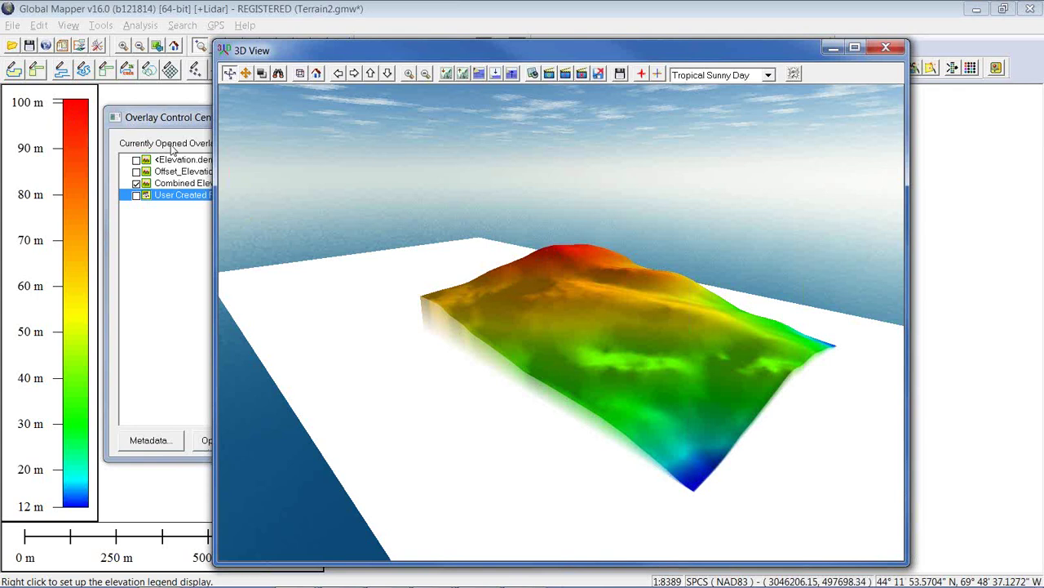
pyautogui.moveTo(469, 310); pyautogui.dragTo(614, 459)
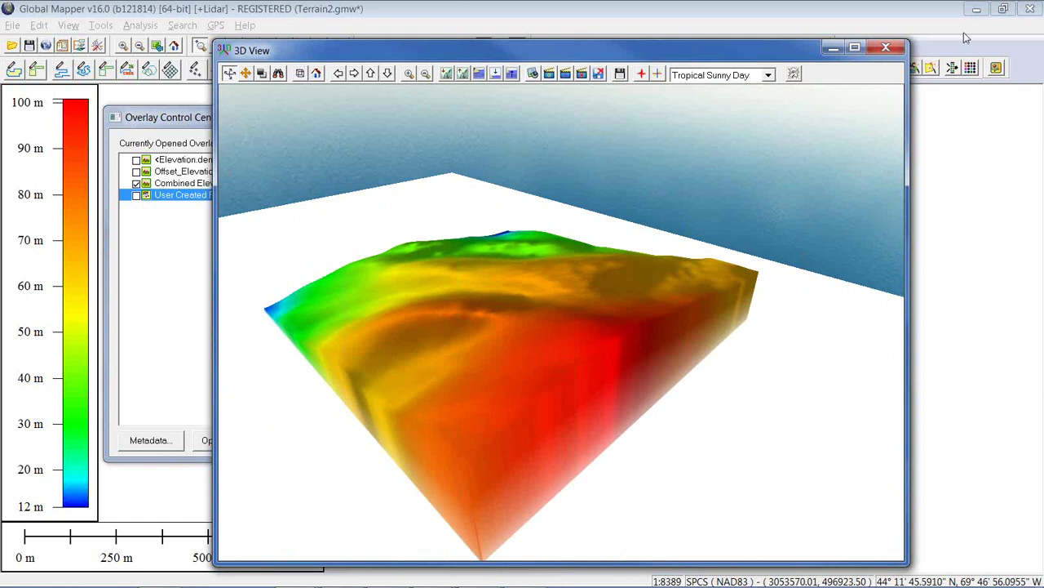
pyautogui.click(888, 48)
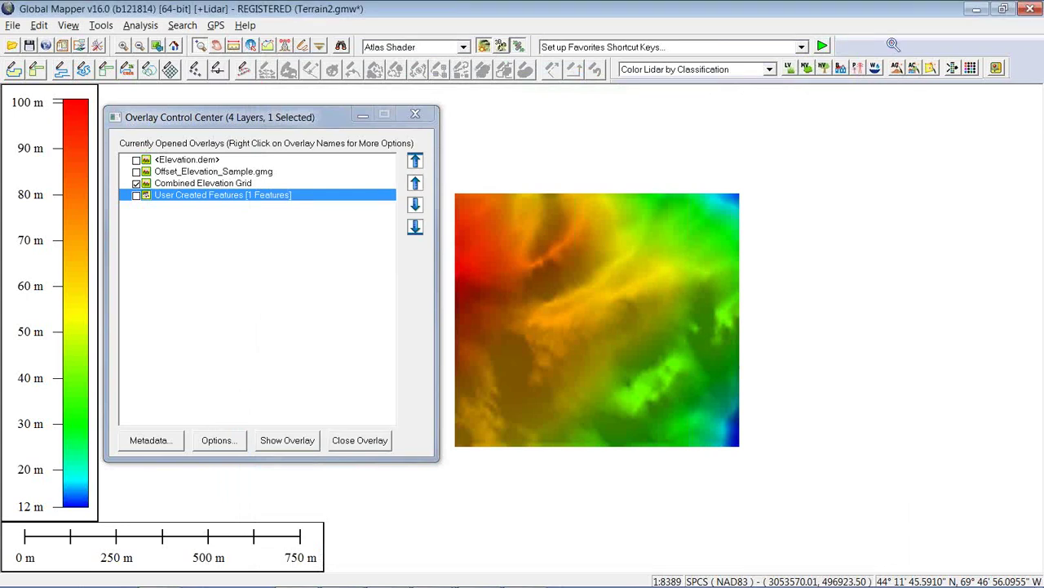
# Unload all data with Ctrl+U without saving, then open the recent Cut and Fill.gmw workspace
pyautogui.hotkey('ctrl', 'u')
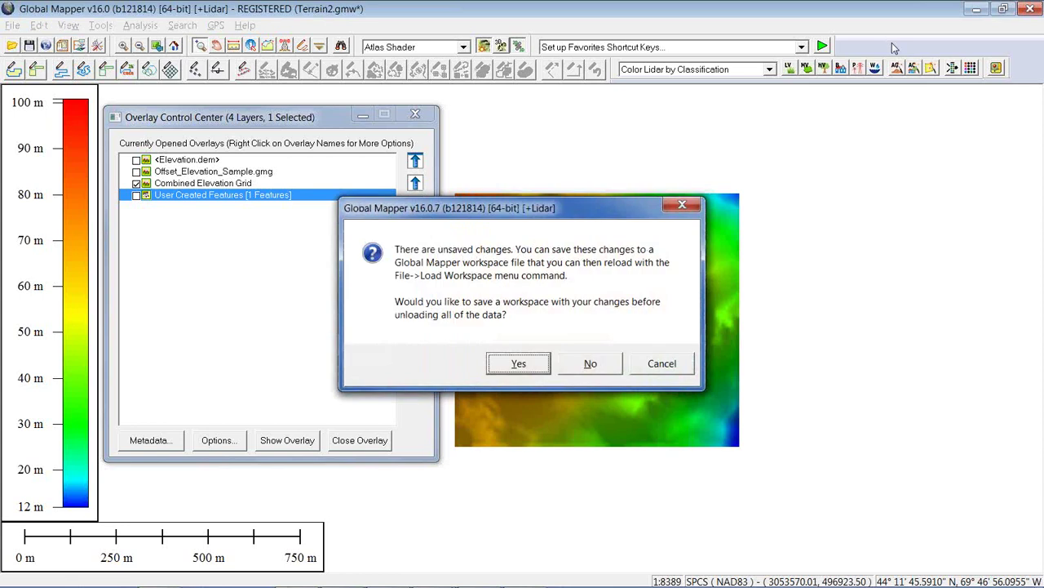
pyautogui.click(591, 363)
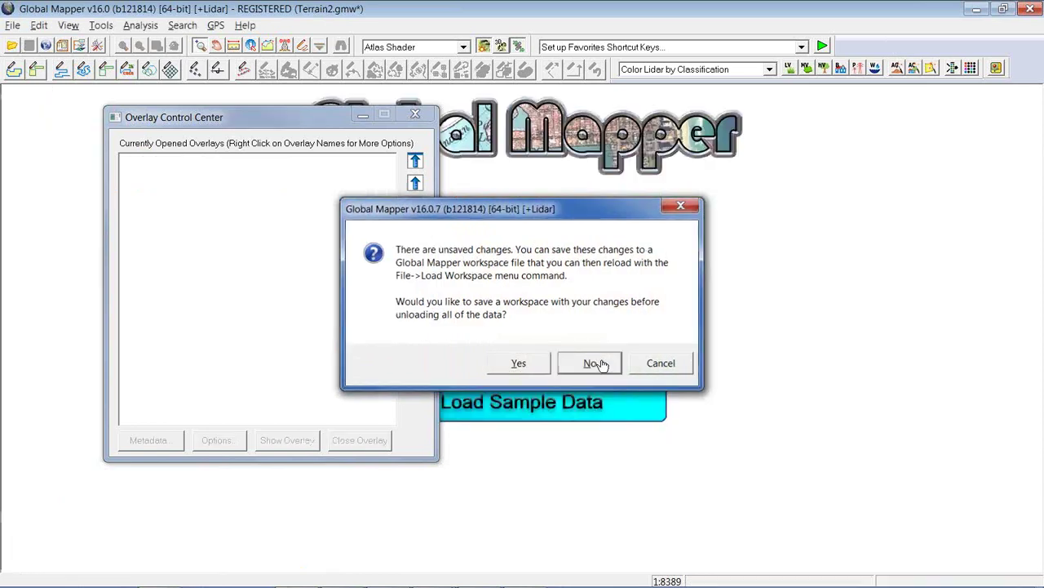
pyautogui.moveTo(302, 118); pyautogui.dragTo(235, 114)
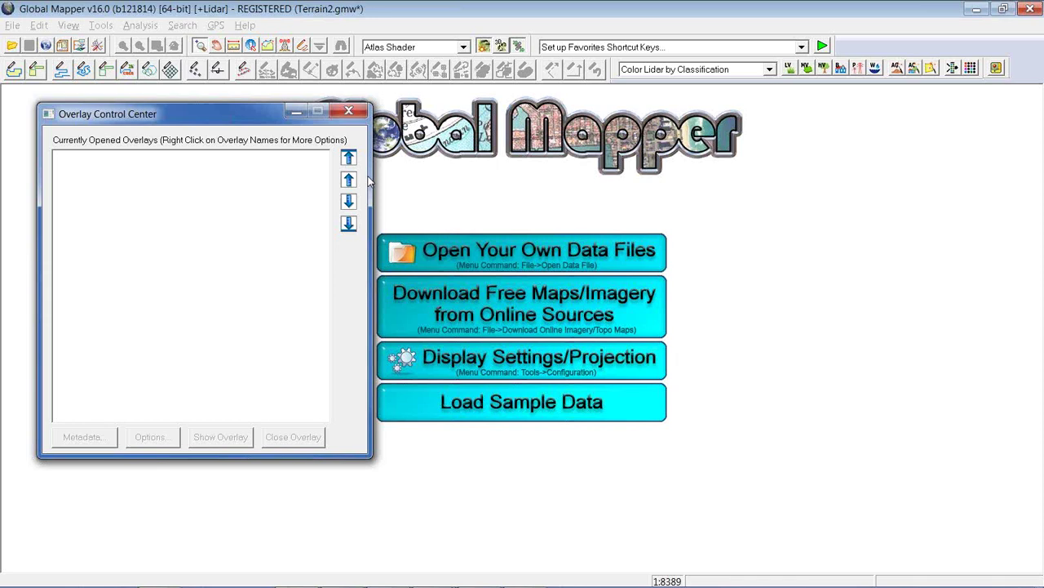
pyautogui.click(349, 110)
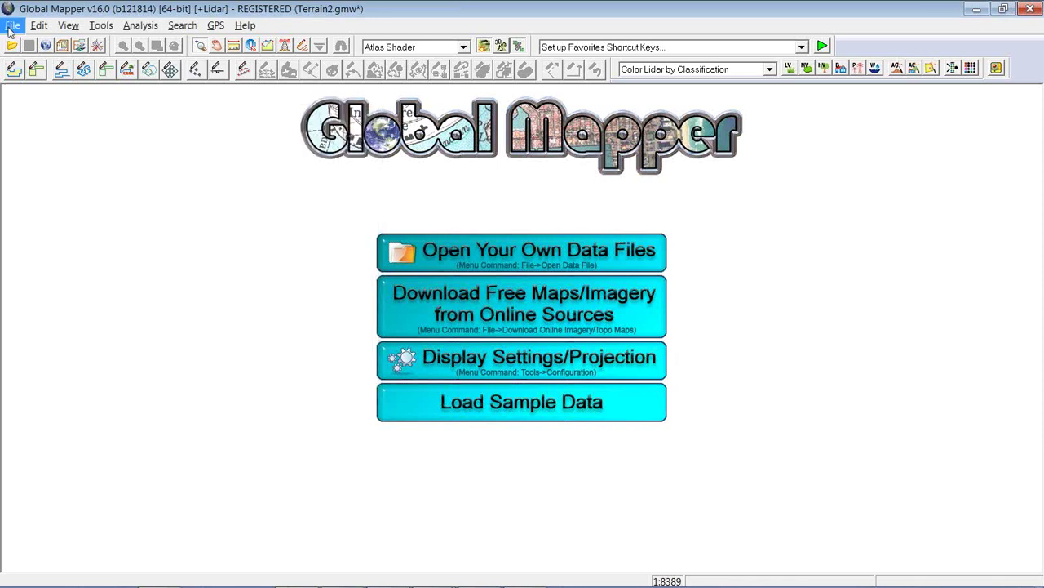
pyautogui.click(12, 27)
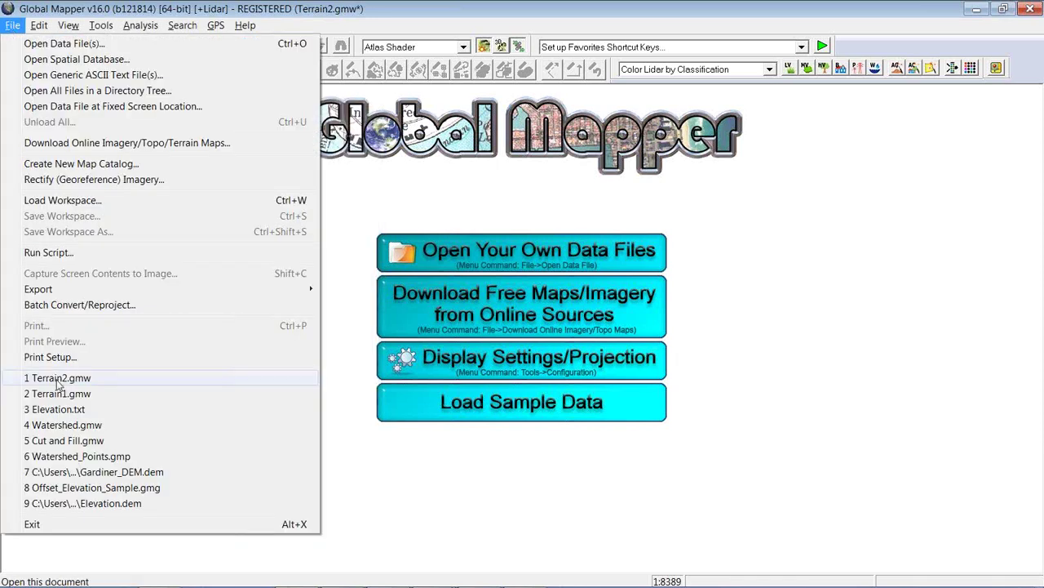
pyautogui.click(81, 441)
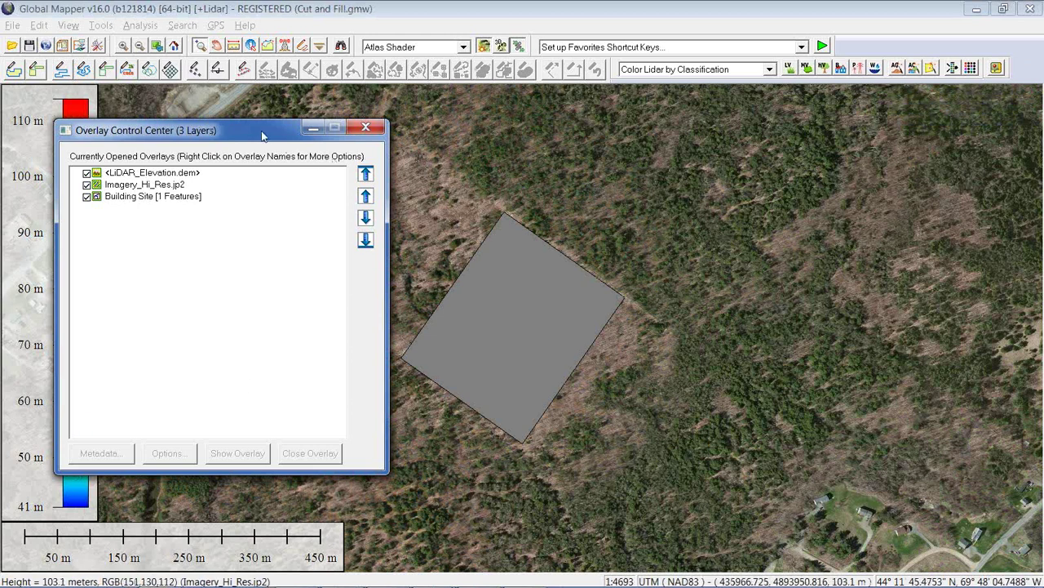
# Hide Imagery_Hi_Res.jp2 to reveal elevation colours and open the terrain in 3D View
pyautogui.moveTo(262, 132); pyautogui.dragTo(196, 83)
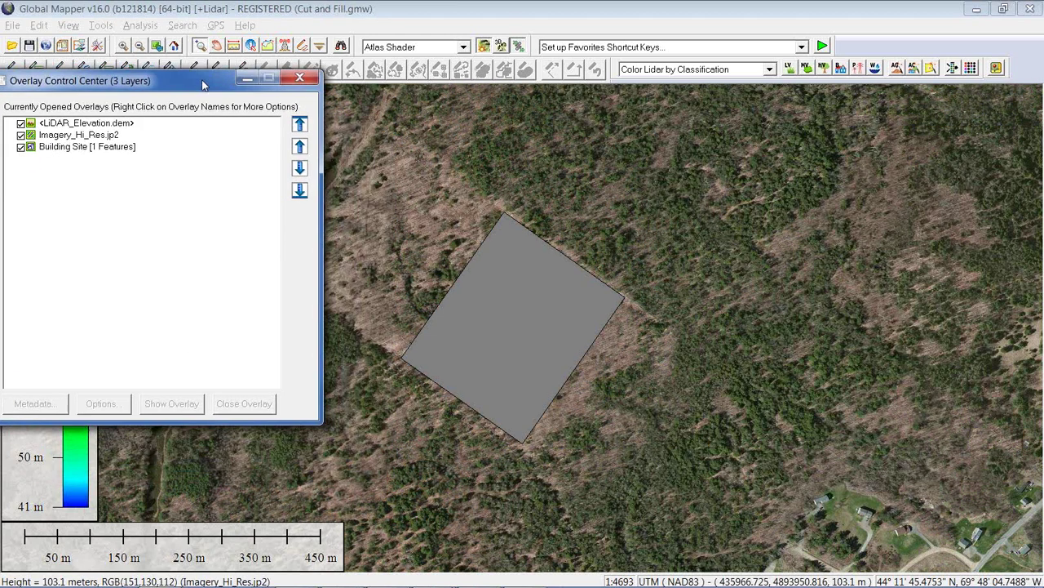
pyautogui.click(20, 133)
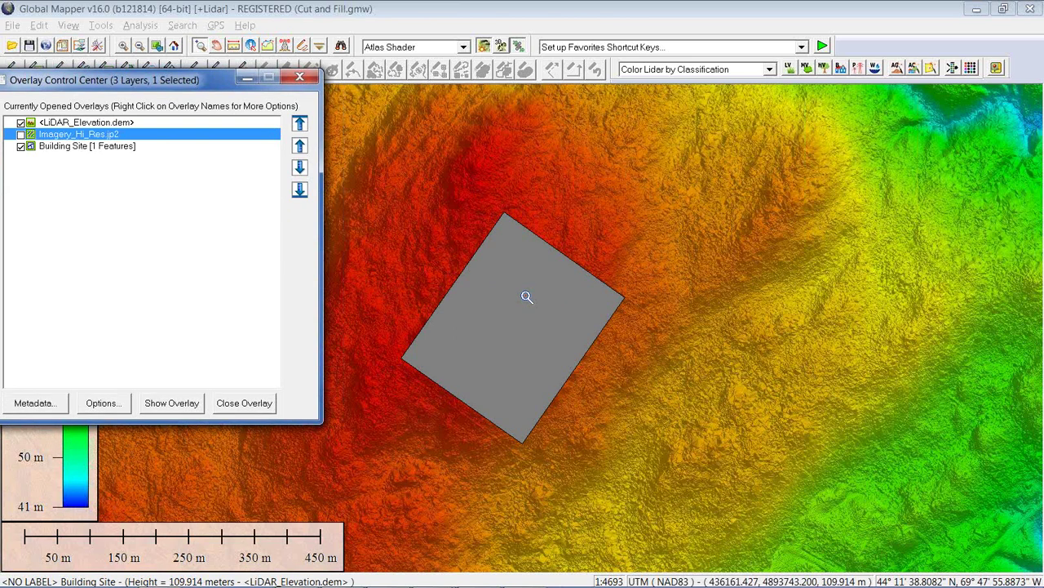
pyautogui.click(501, 47)
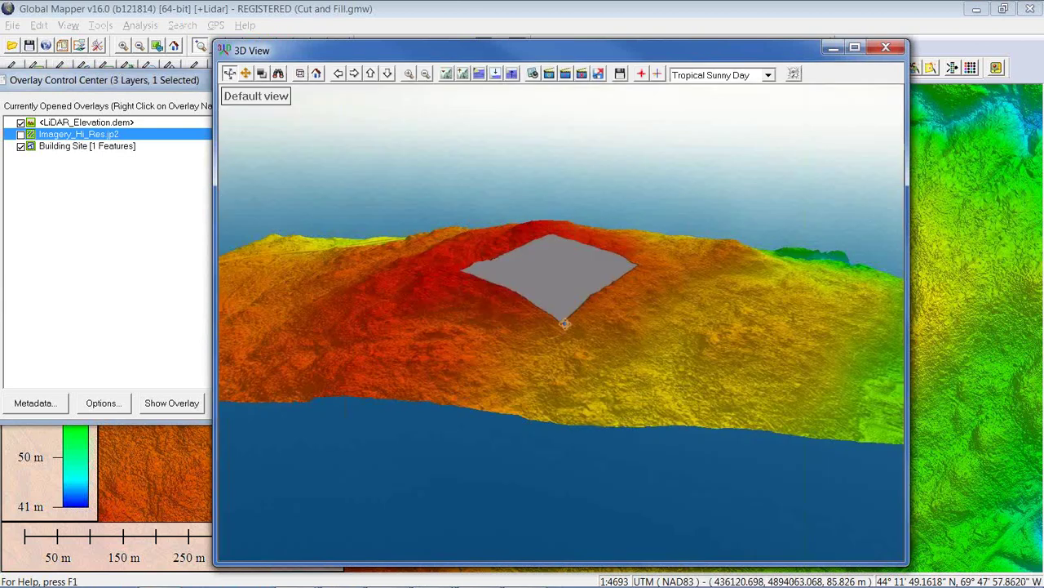
# Tilt the 3D terrain to look down on the building pad, then close the view
pyautogui.moveTo(564, 323); pyautogui.dragTo(576, 354)
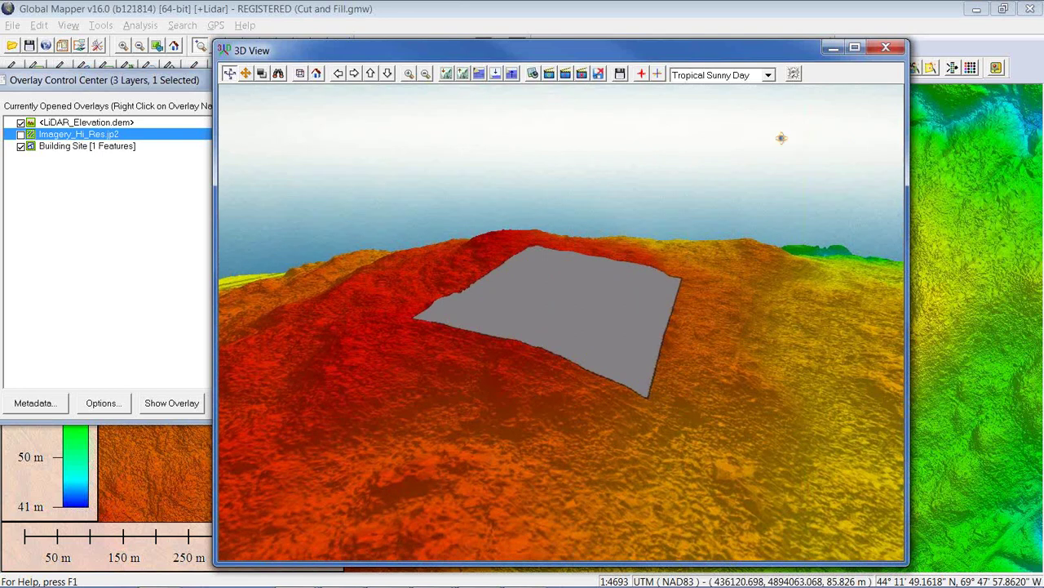
pyautogui.click(886, 50)
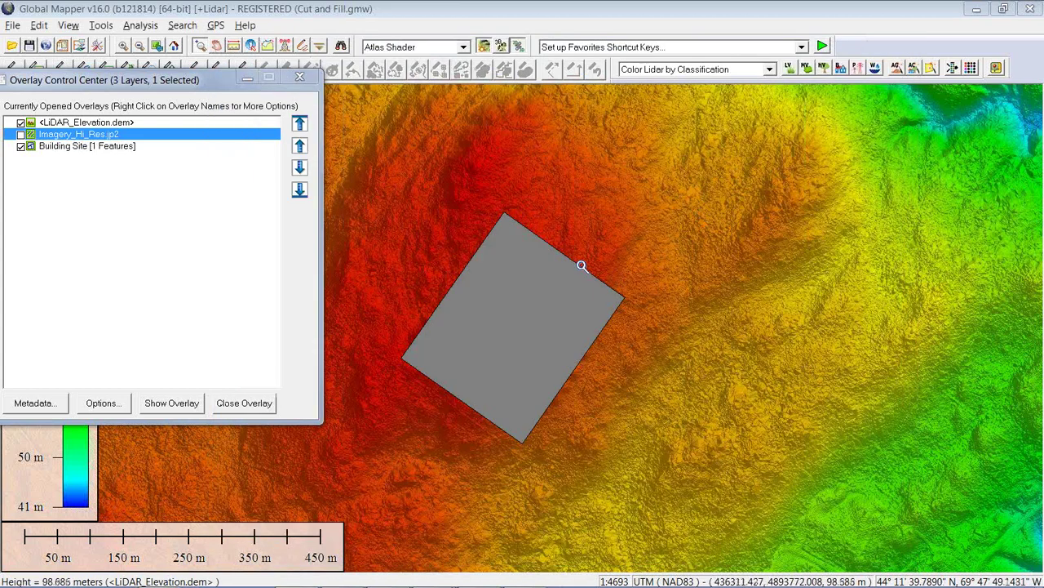
# Select the building site polygon with the Digitizer and start Calculate Flattened Site Plan Grid
pyautogui.click(302, 46)
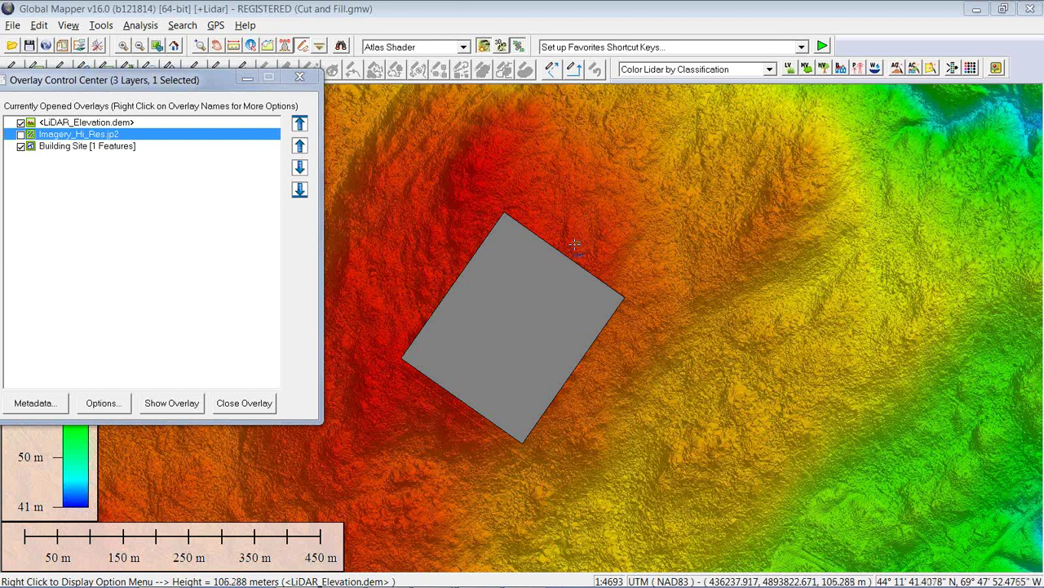
pyautogui.click(552, 256)
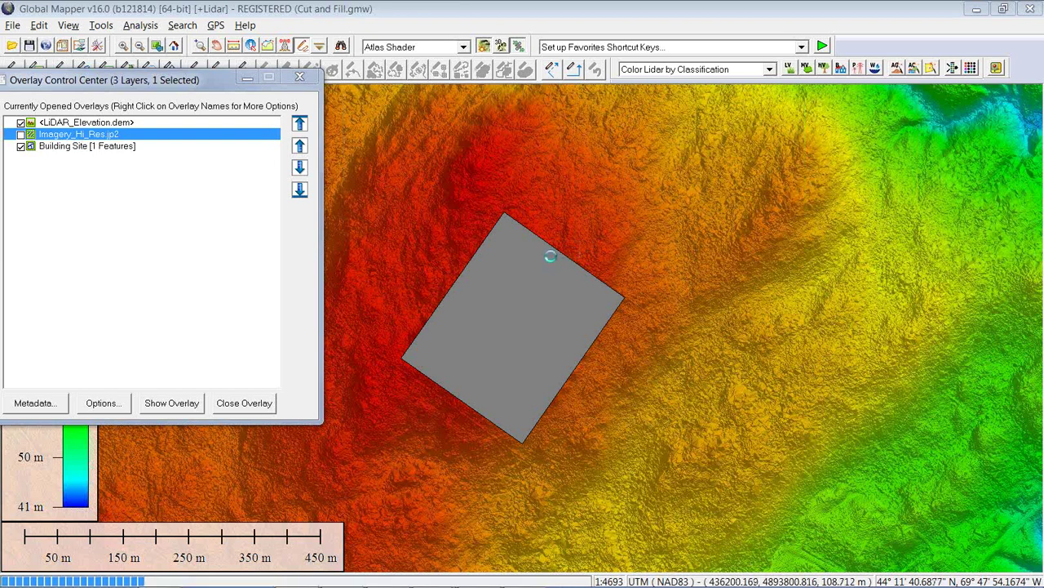
pyautogui.rightClick(692, 162)
pyautogui.moveTo(759, 298)
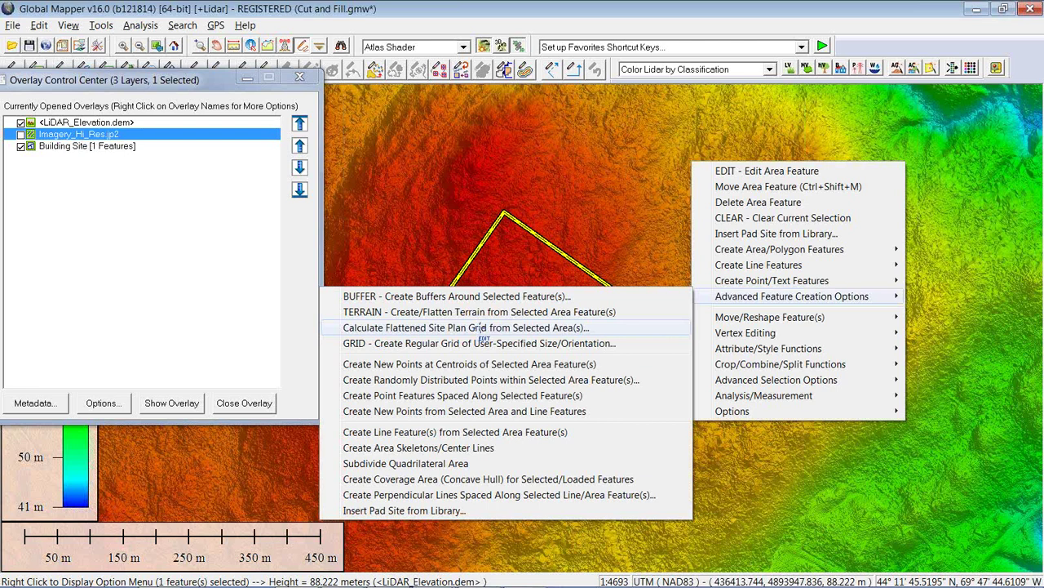
pyautogui.click(480, 331)
# Move the Site Flatten Parameters Setup dialog aside to reveal the building site
pyautogui.moveTo(561, 157); pyautogui.dragTo(842, 118)
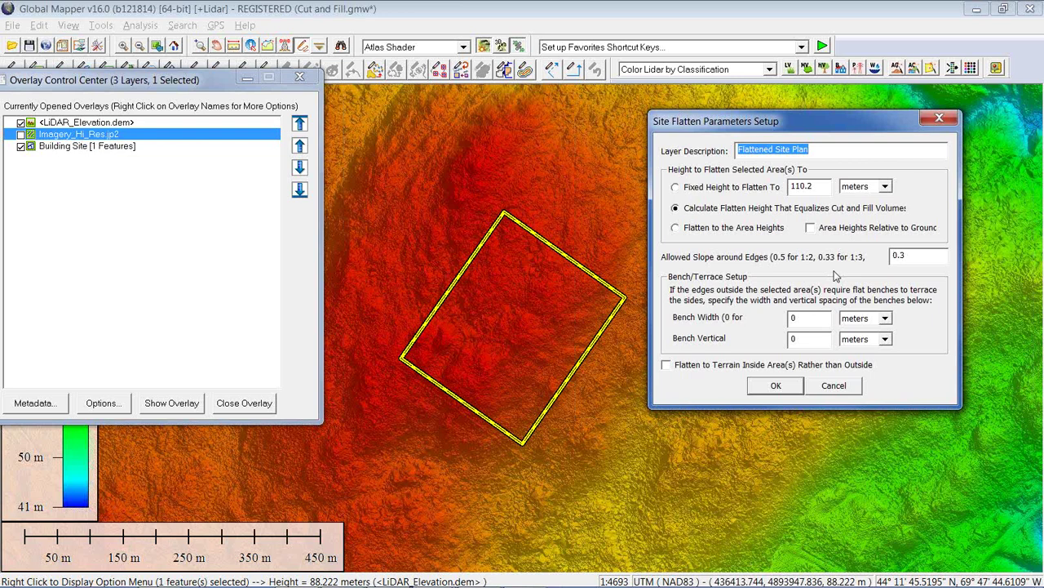
# Run the site flattening to get cut/fill volumes with a 106.443 m break-even height
pyautogui.click(771, 388)
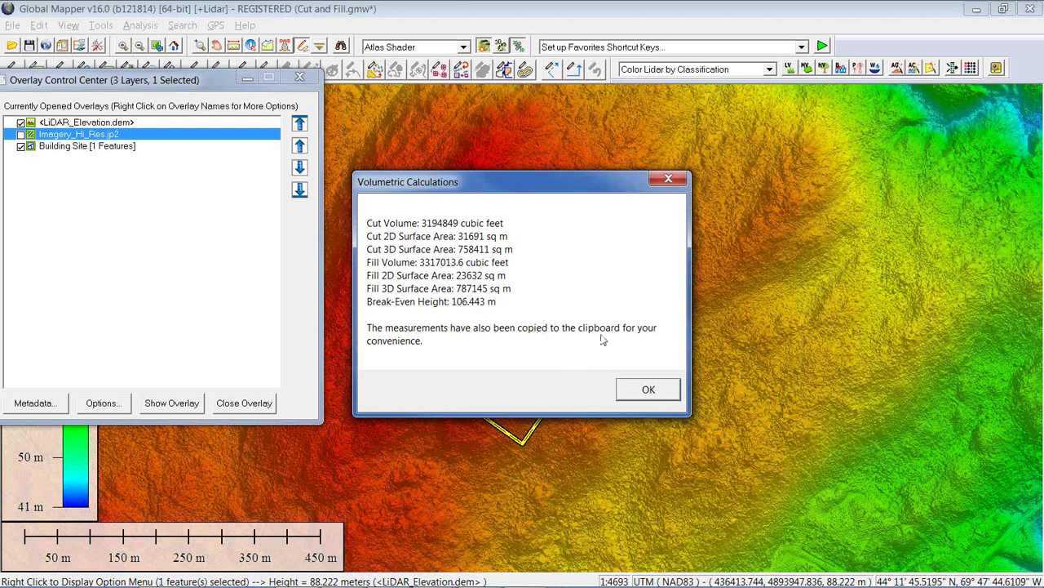
# Close the volume report, move the layer list aside, deselect the site, and open 3D View
pyautogui.click(649, 390)
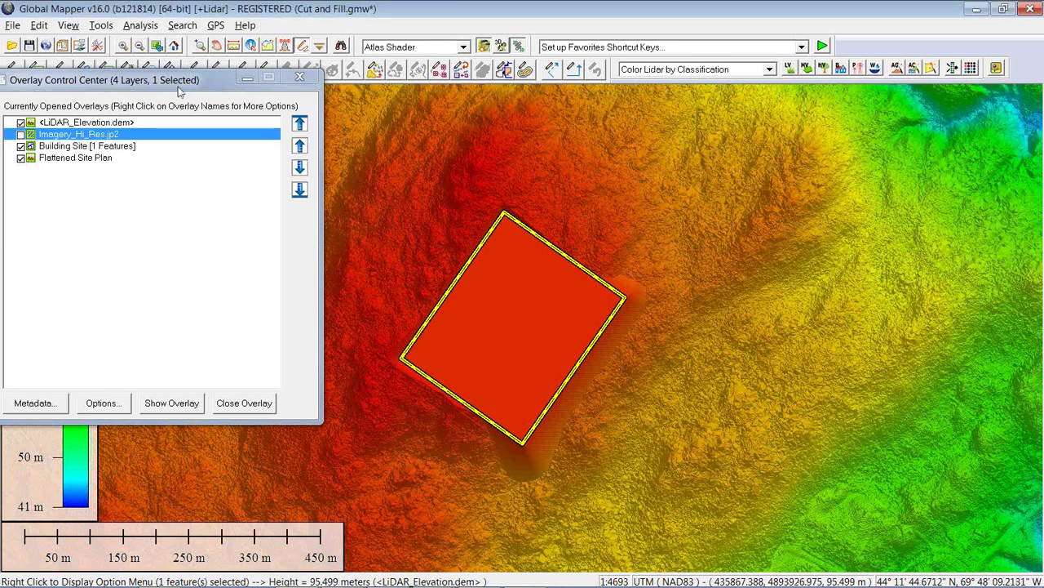
pyautogui.moveTo(179, 86); pyautogui.dragTo(837, 74)
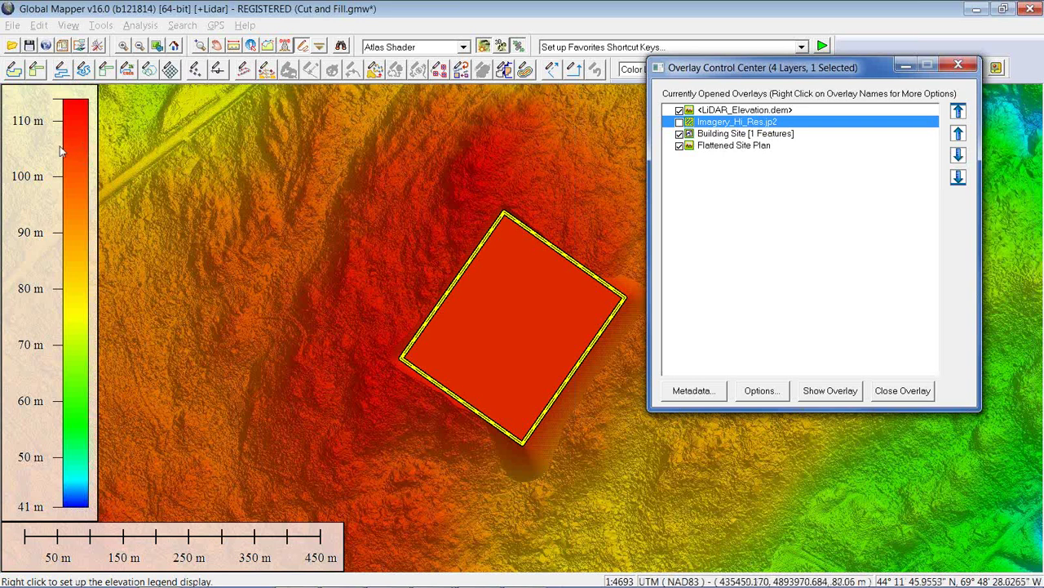
pyautogui.click(429, 237)
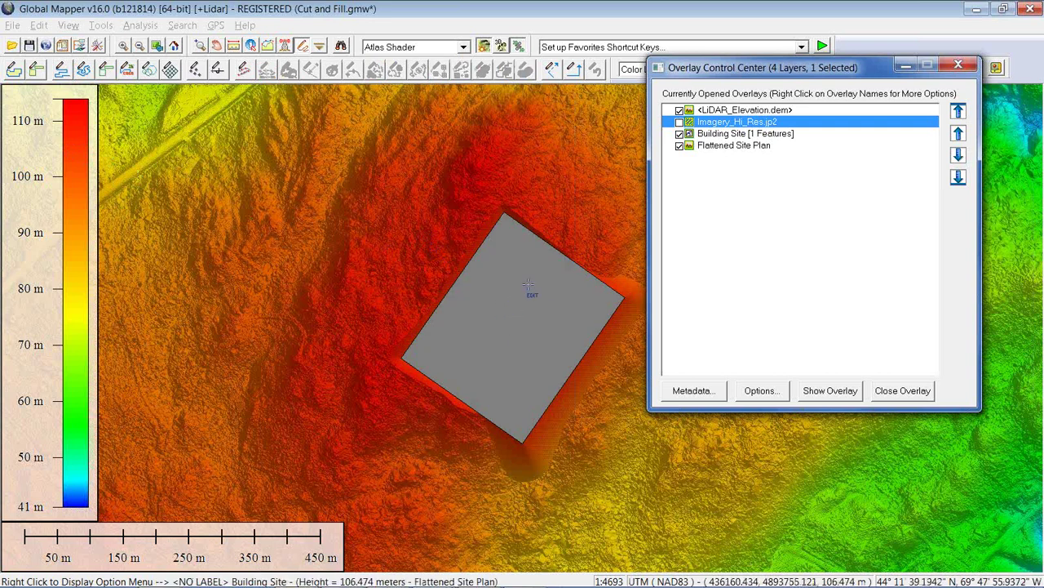
pyautogui.click(500, 47)
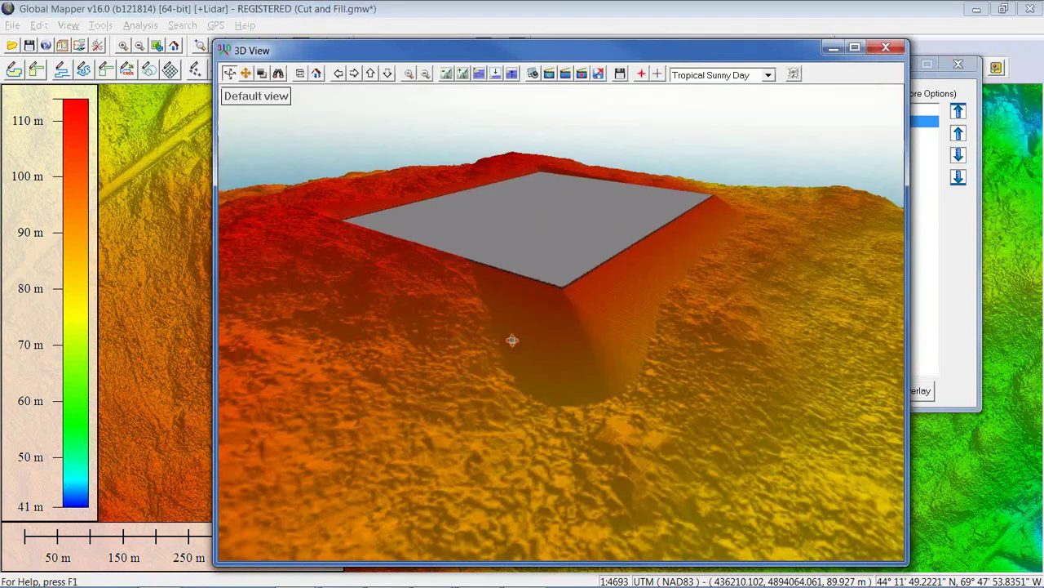
# Tilt and rotate the 3D view to a low oblique angle close to the flattened pad
pyautogui.moveTo(513, 342); pyautogui.dragTo(445, 283)
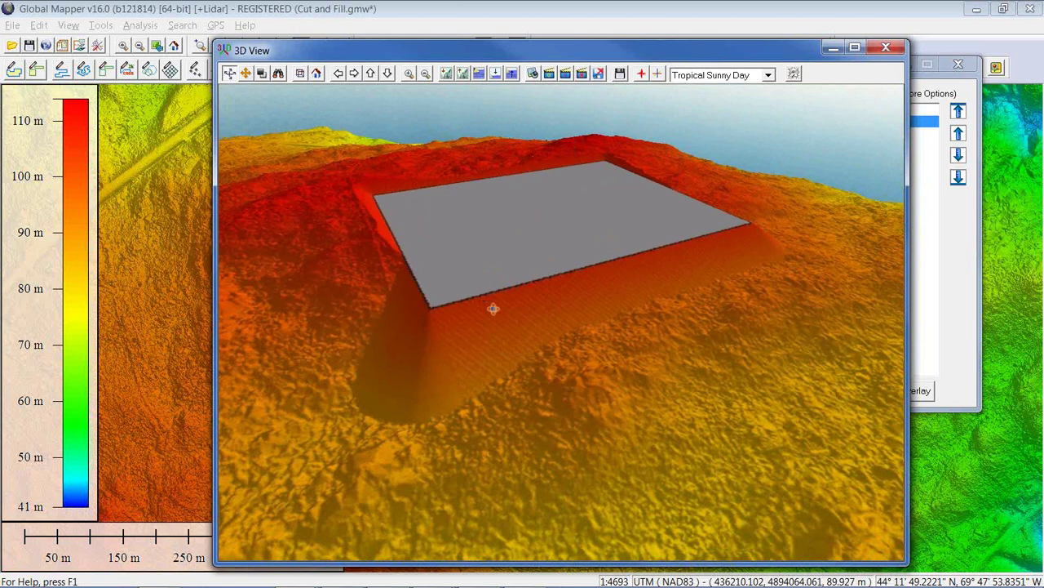
pyautogui.moveTo(445, 317); pyautogui.dragTo(534, 339)
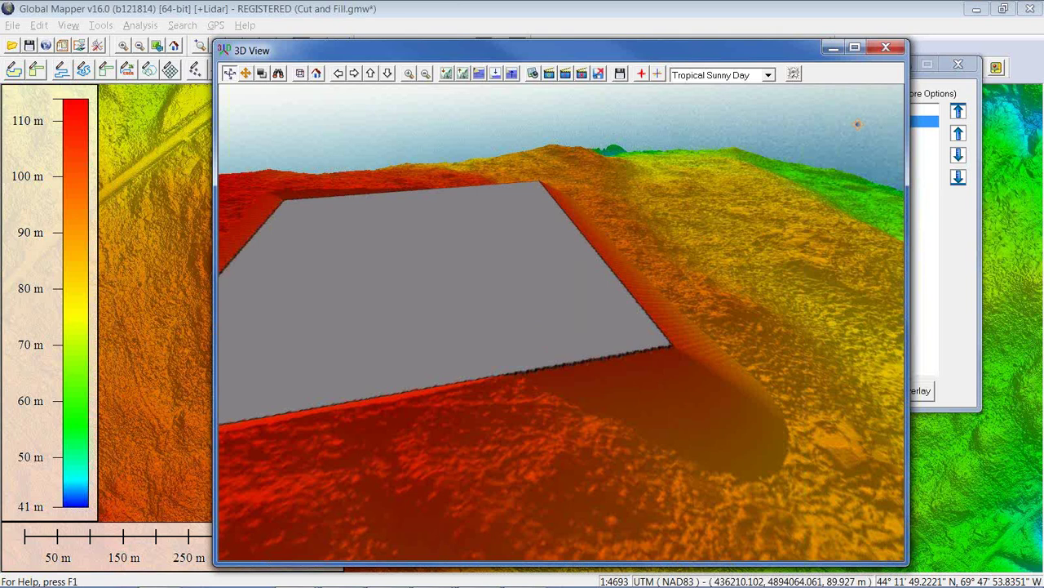
# Close the 3D view, load the recent Watershed workspace, and select the Flow From Point
pyautogui.click(886, 47)
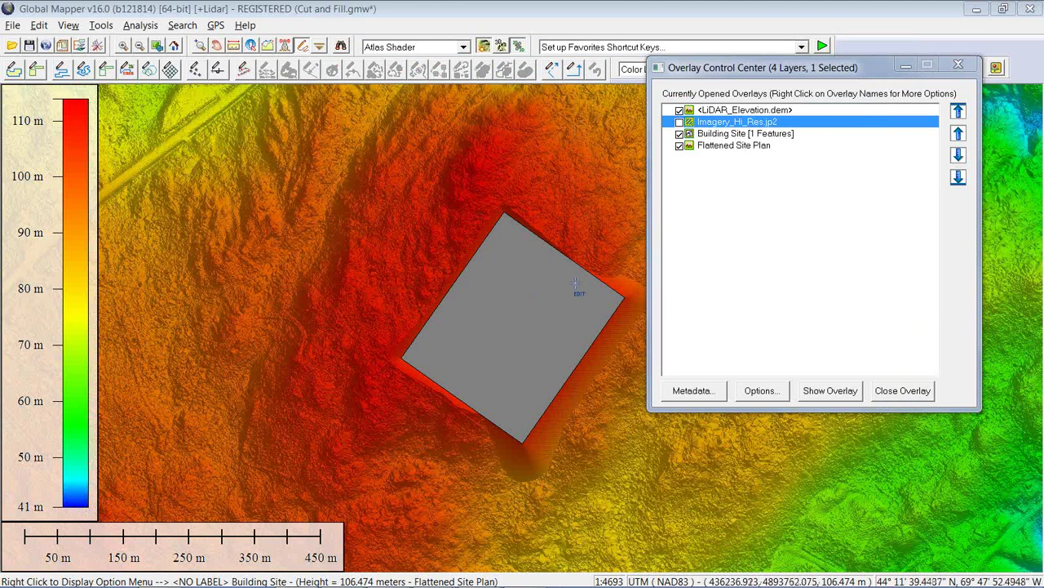
pyautogui.click(13, 26)
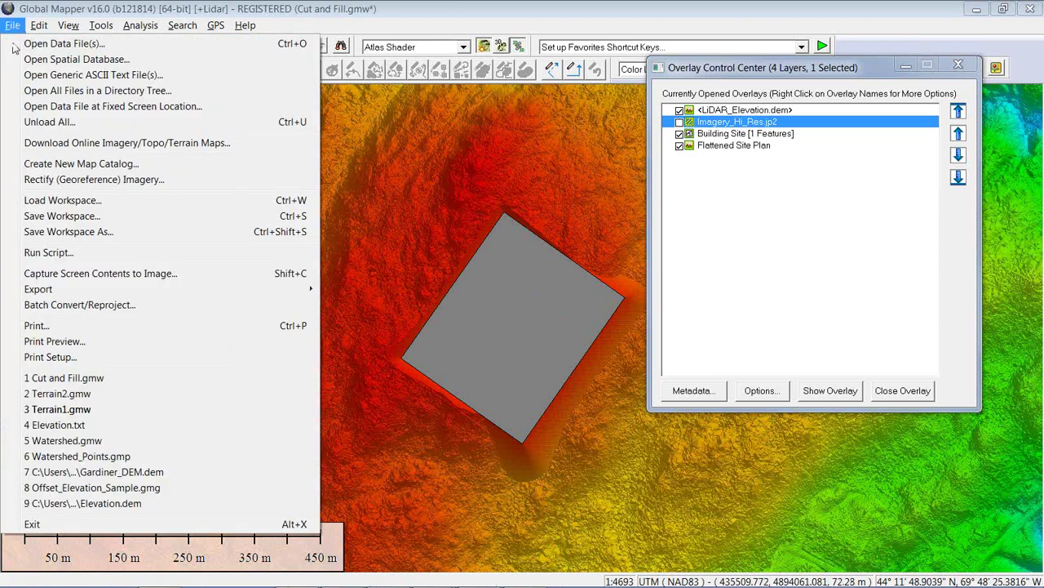
pyautogui.click(42, 442)
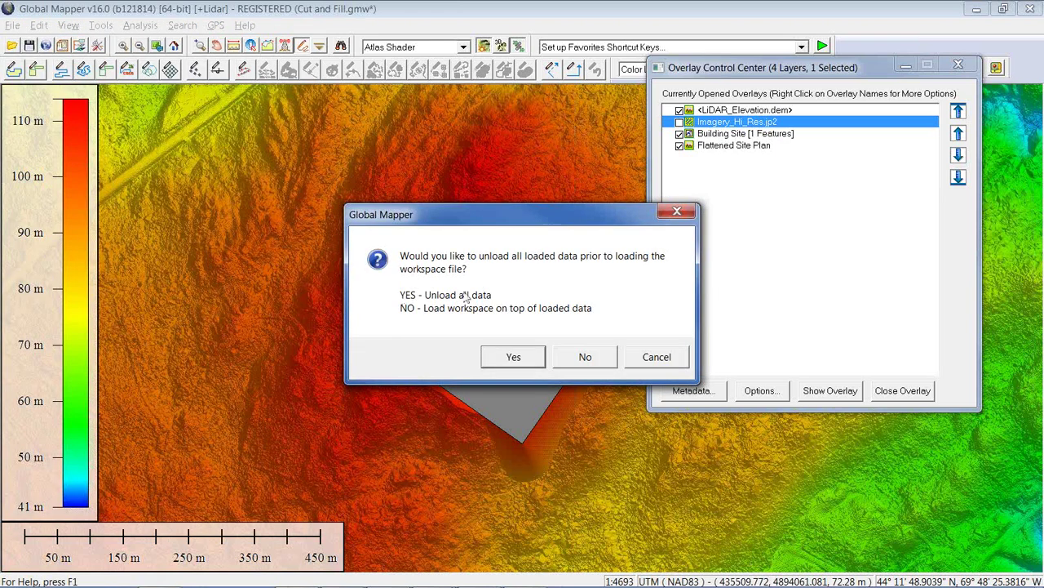
pyautogui.click(514, 358)
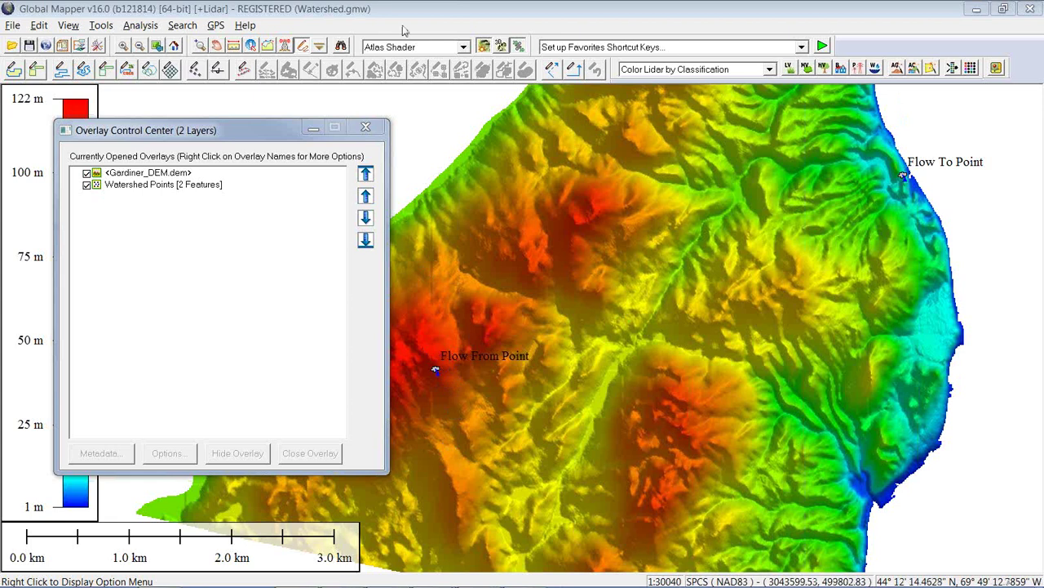
pyautogui.click(437, 372)
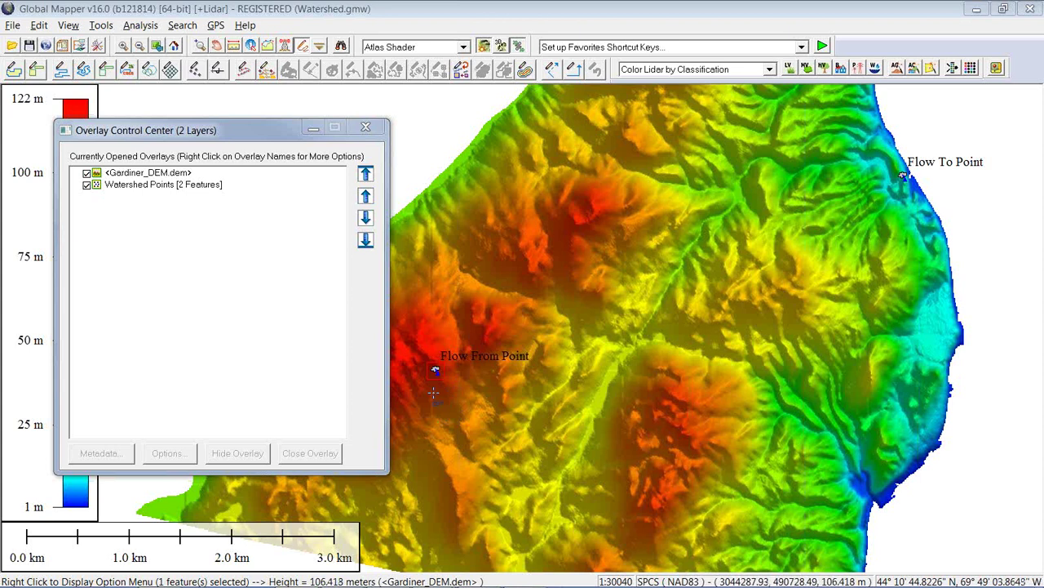
# Generate the watershed with Create Watershed Areas for Selected Point(s) unchecked
pyautogui.click(137, 26)
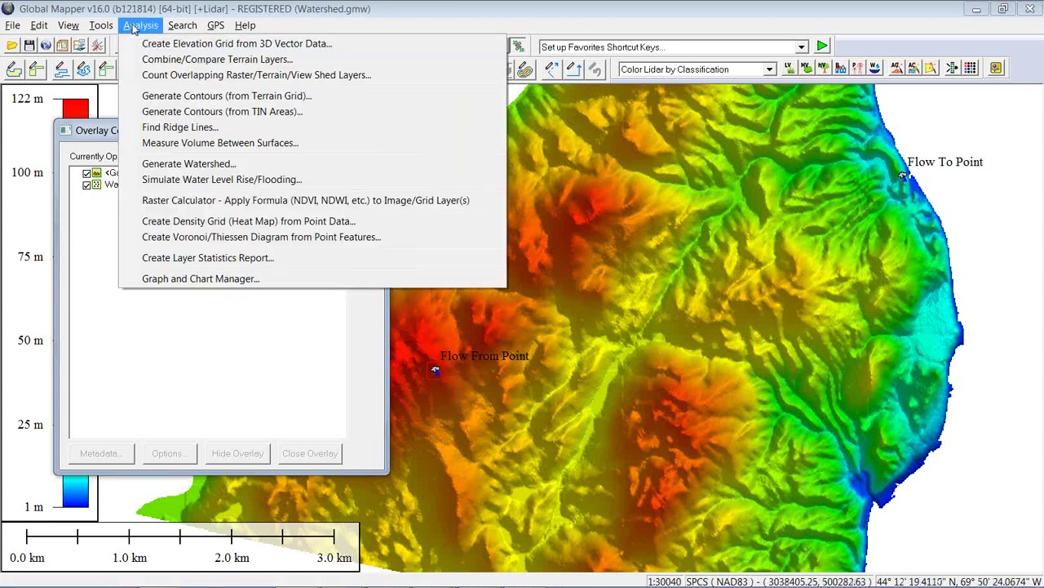
pyautogui.click(151, 168)
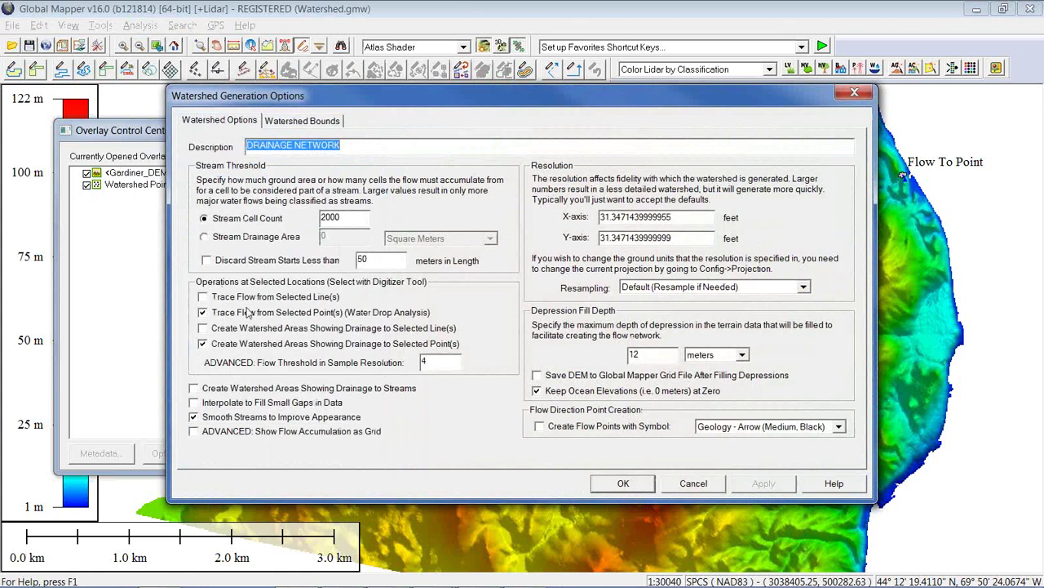
pyautogui.click(201, 345)
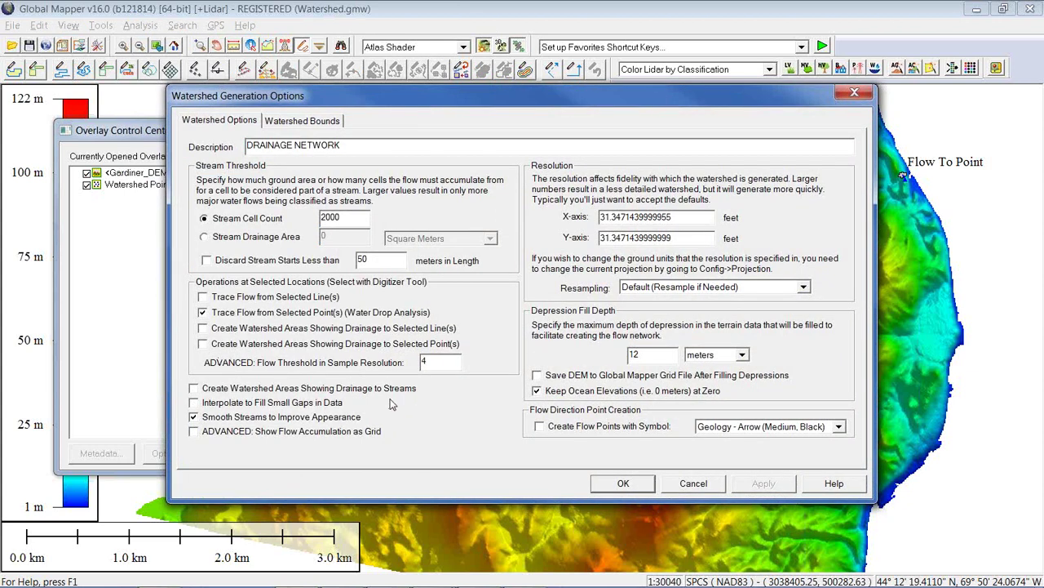
pyautogui.click(622, 484)
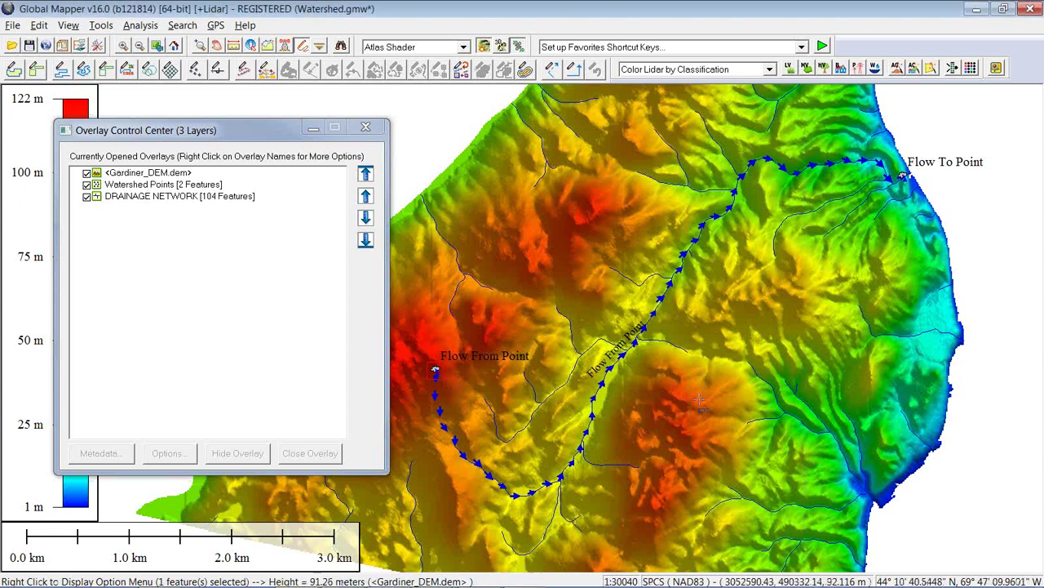
# Hide the first DRAINAGE NETWORK layer and return focus to the main map
pyautogui.click(87, 197)
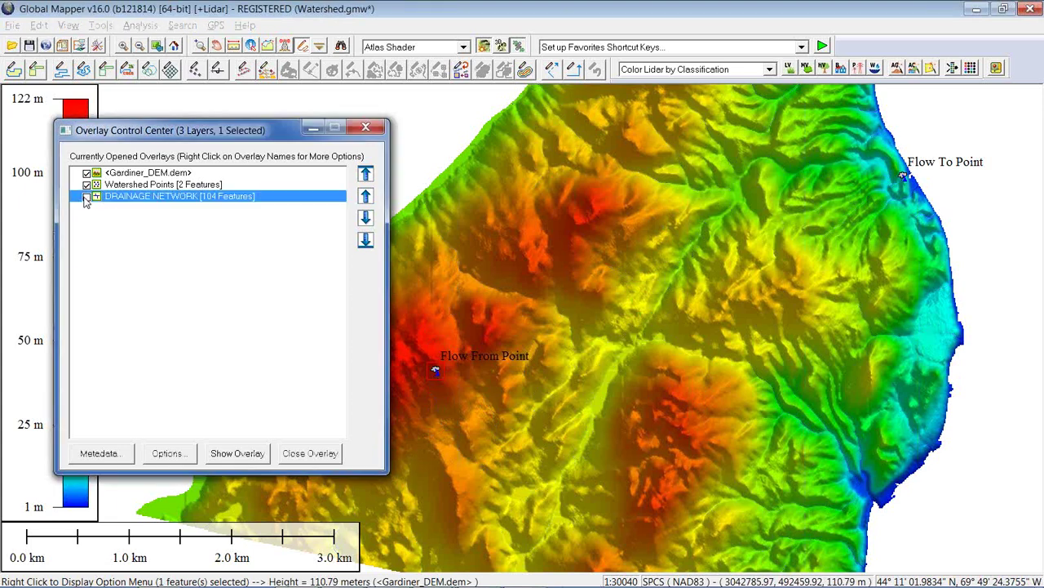
pyautogui.click(86, 198)
pyautogui.click(86, 198)
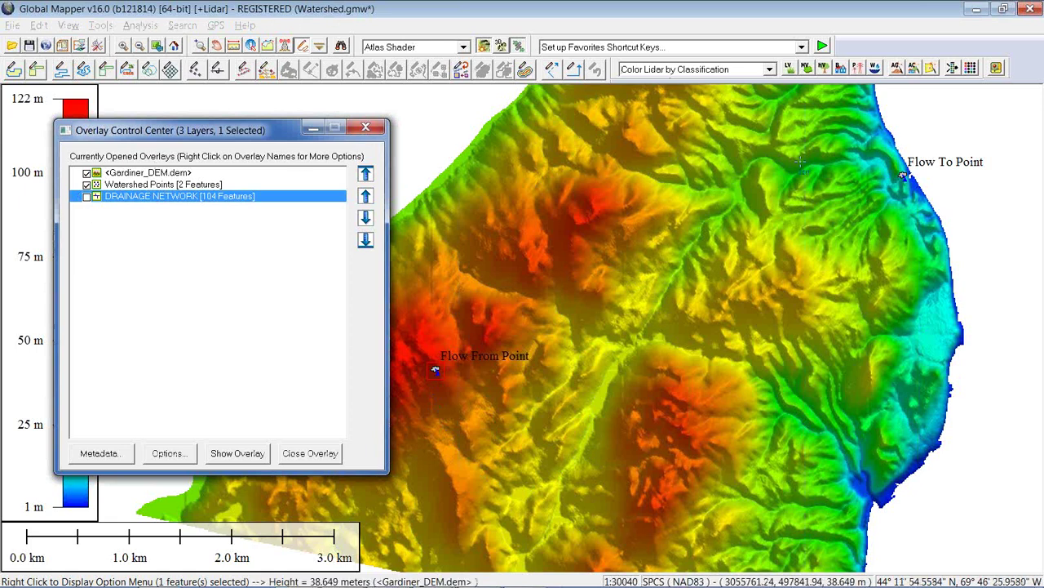
pyautogui.click(902, 179)
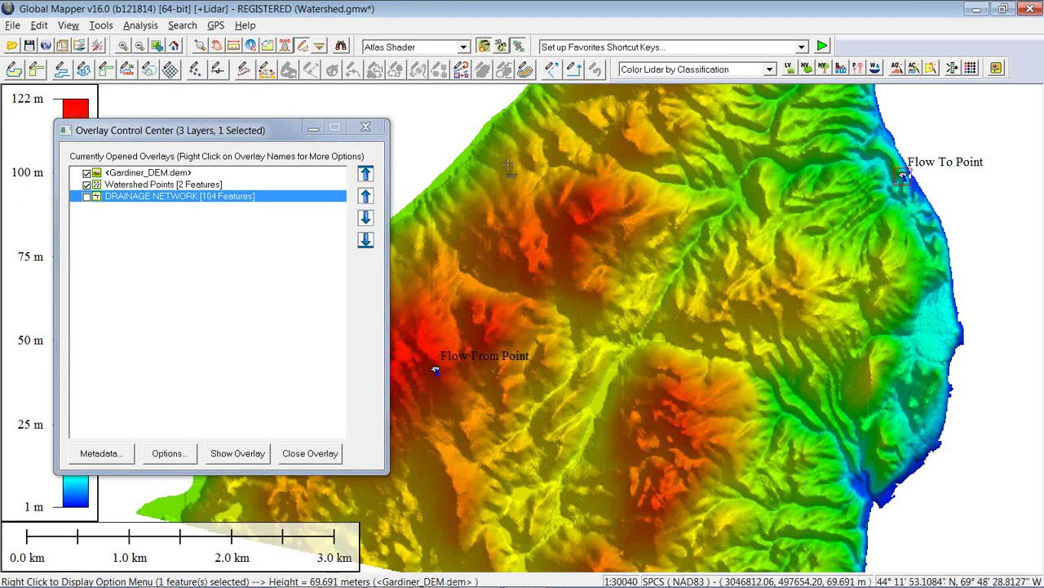
# Rerun Generate Watershed with flow tracing from the selected point turned off
pyautogui.click(143, 25)
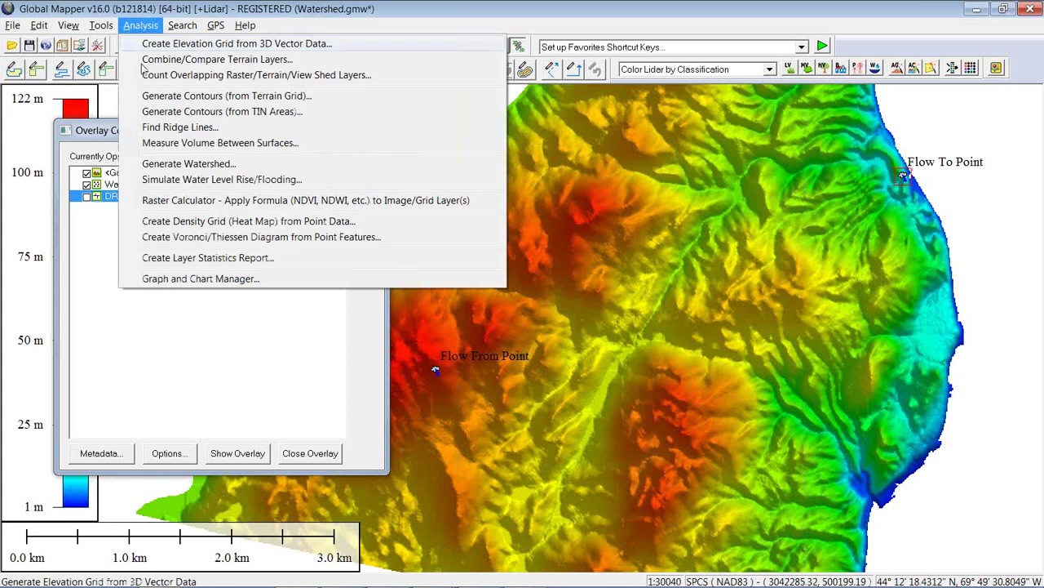
pyautogui.click(141, 166)
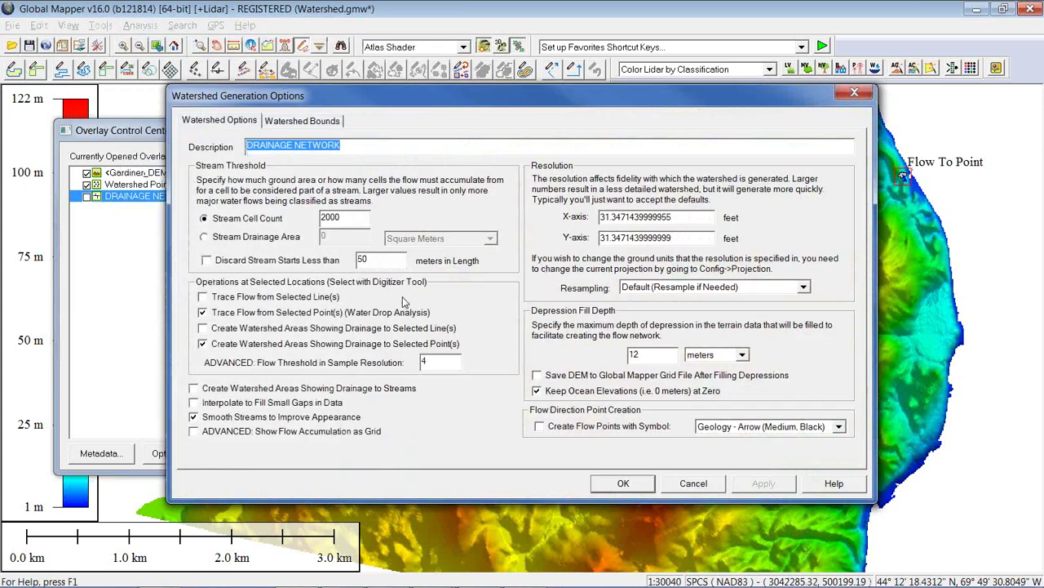
pyautogui.click(203, 314)
pyautogui.click(203, 313)
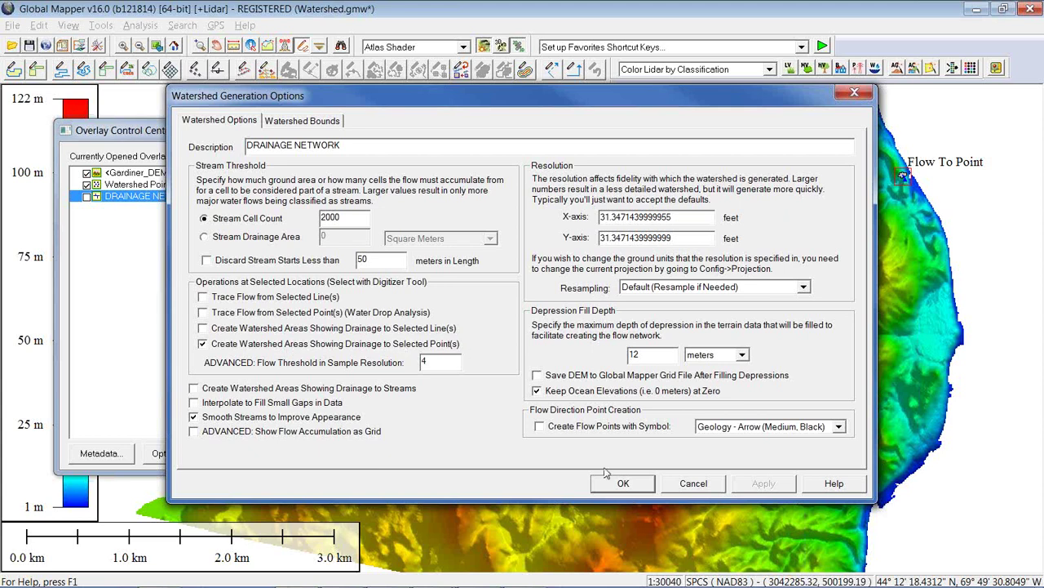
pyautogui.click(623, 484)
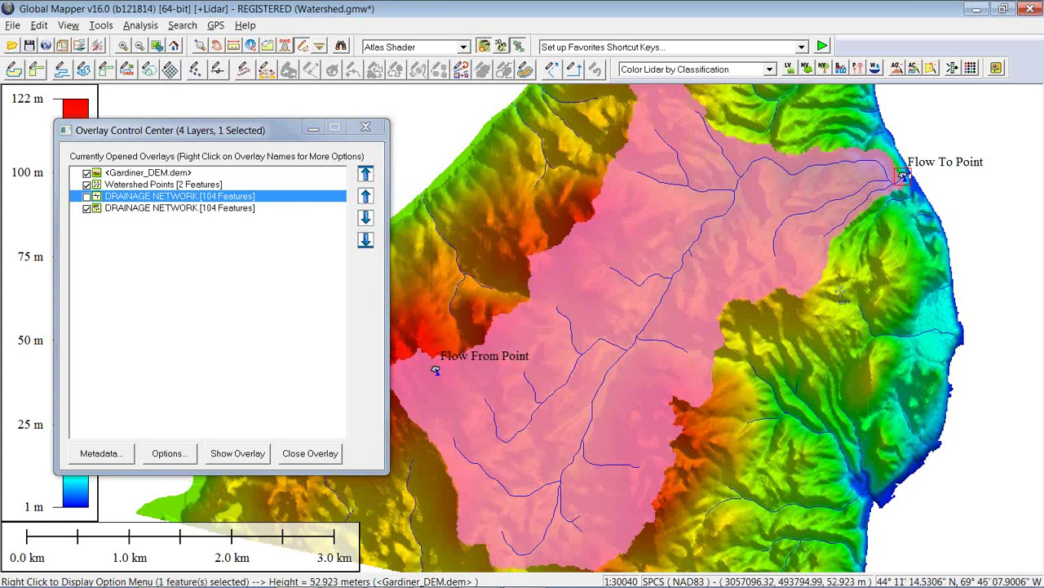
# Zoom out, hide the remaining DRAINAGE NETWORK layer, and move the layer list aside for the legend
pyautogui.scroll(-1, 839, 297)
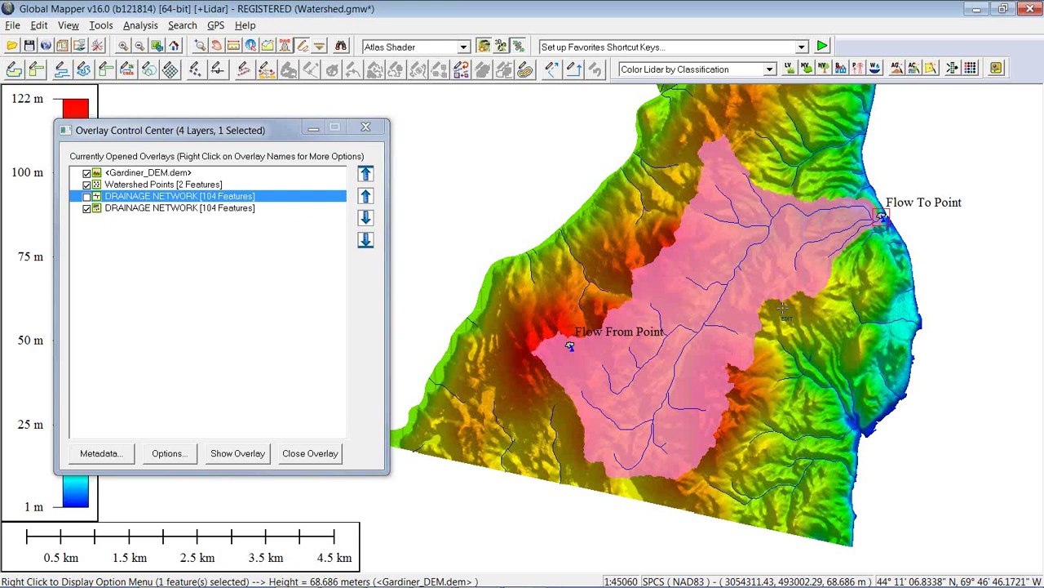
pyautogui.click(87, 208)
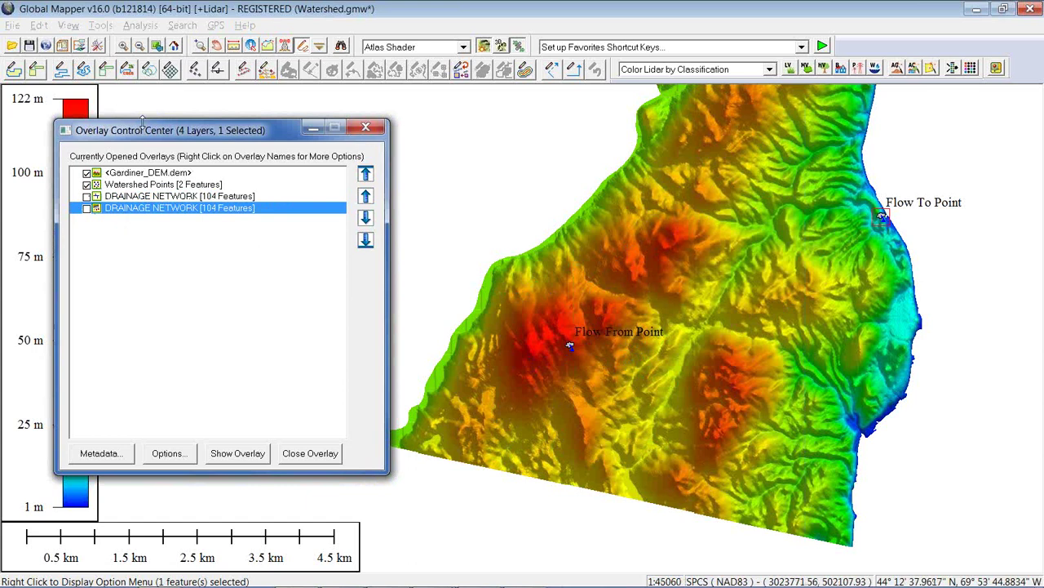
pyautogui.moveTo(143, 121); pyautogui.dragTo(190, 101)
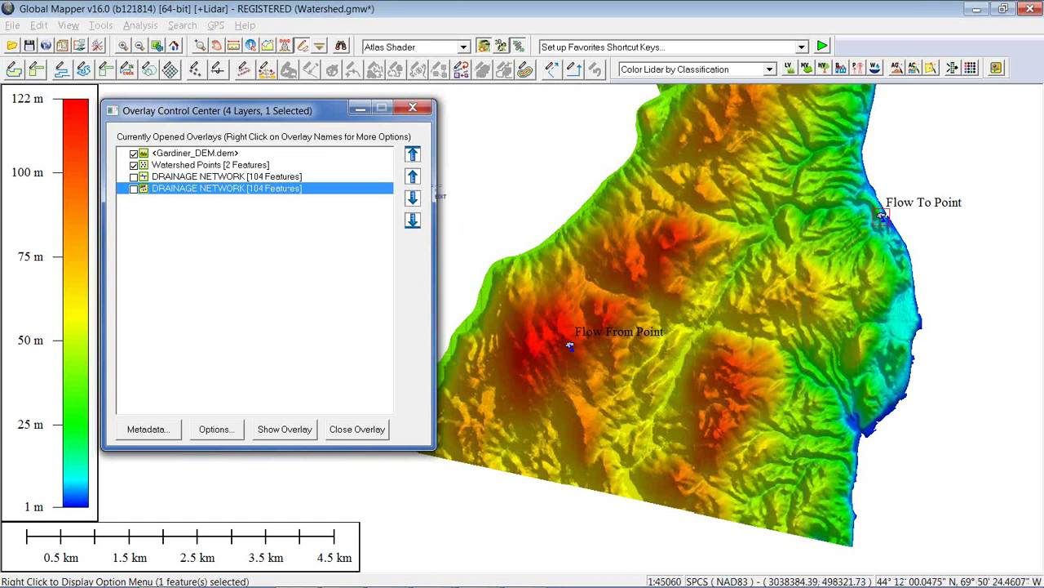
# Generate contour area features only at 100 m height, then select the Gardiner_DEM layer
pyautogui.click(150, 29)
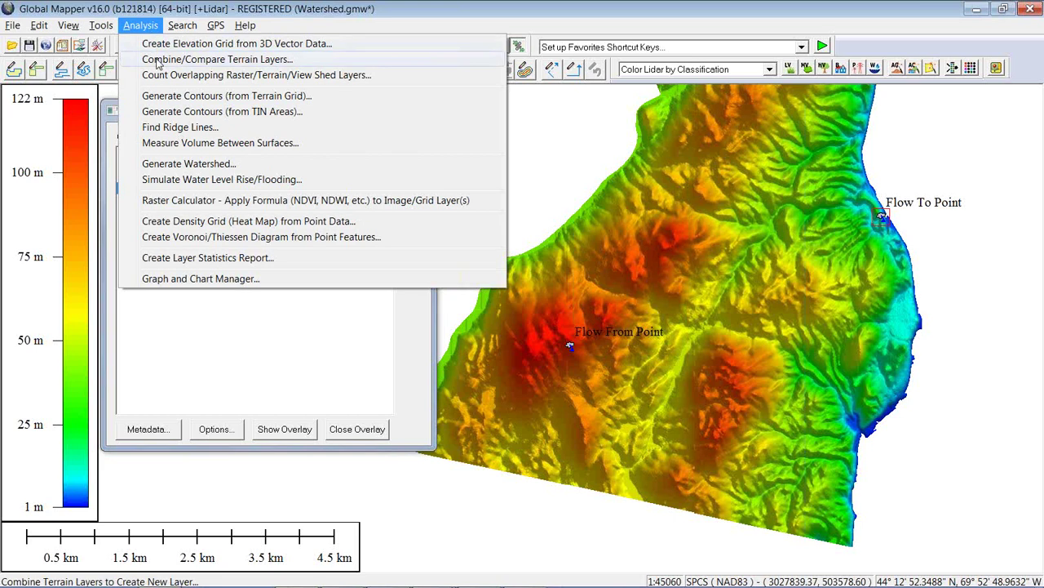
pyautogui.click(173, 97)
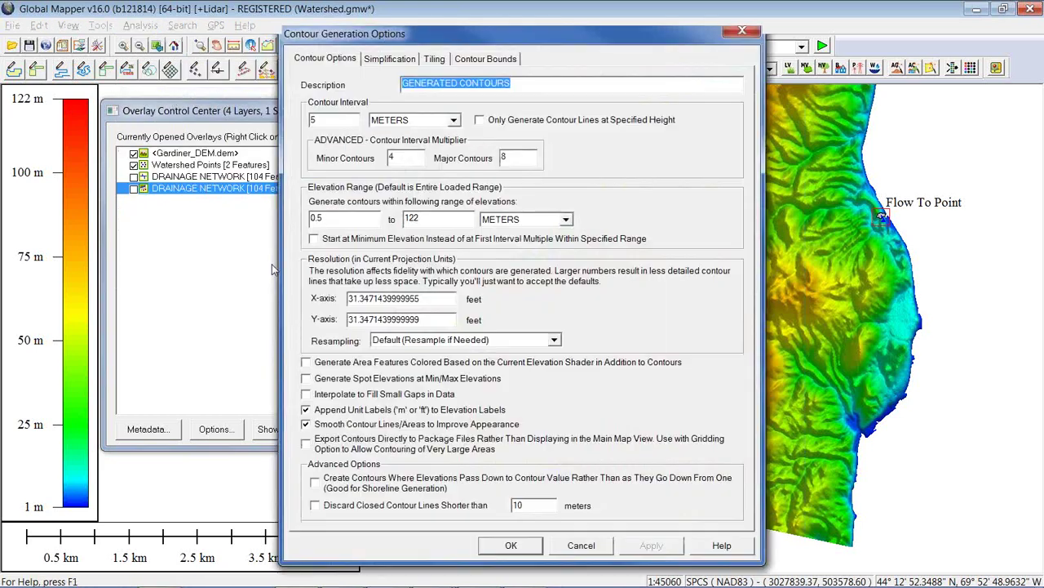
pyautogui.click(491, 122)
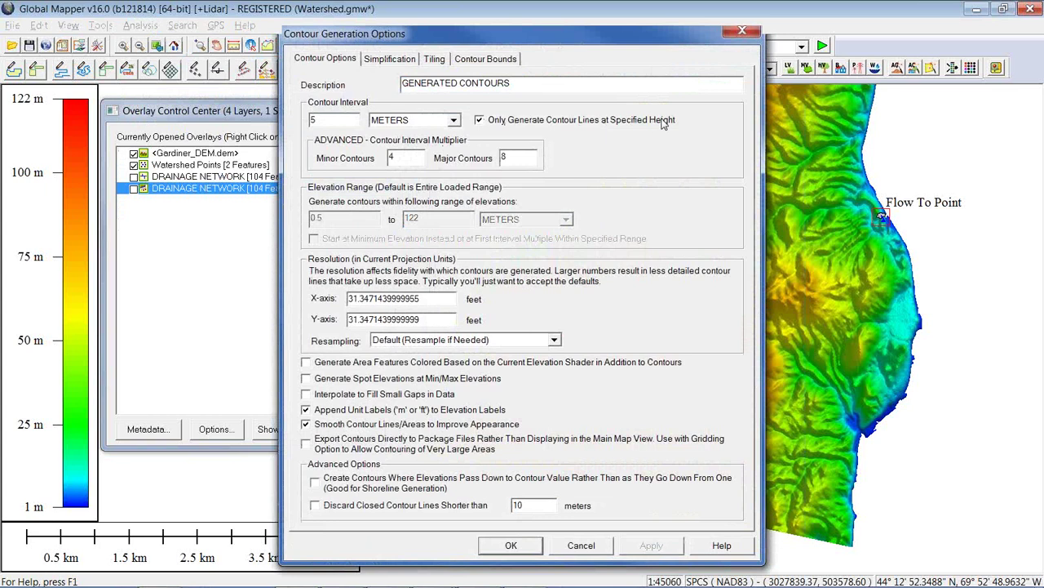
pyautogui.doubleClick(334, 119)
pyautogui.write('100')
pyautogui.click(307, 364)
pyautogui.press('Tab')
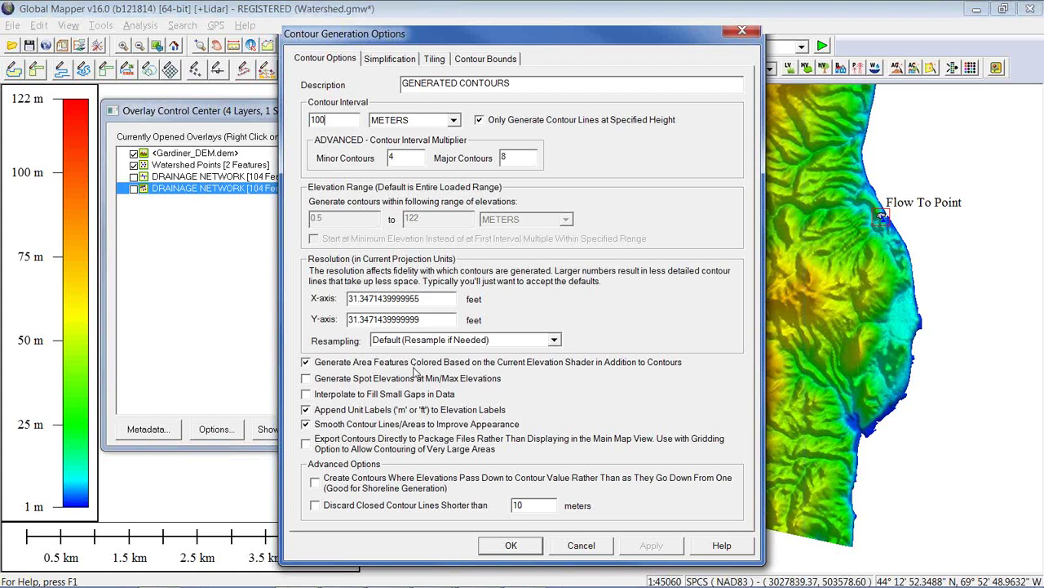
pyautogui.click(510, 545)
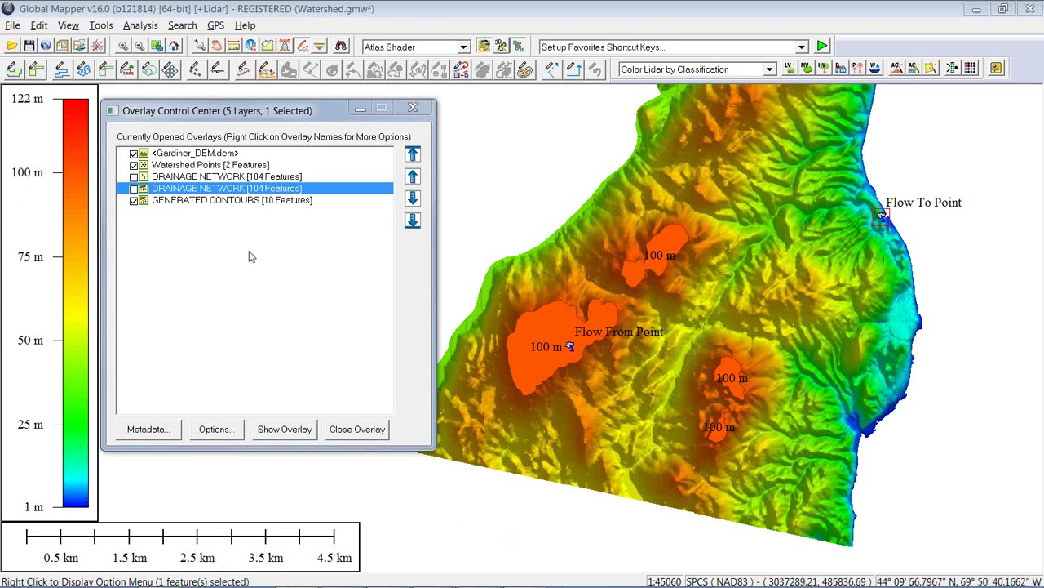
pyautogui.click(187, 157)
# Check the DEM's Alter Elevation Values settings, leave them unchanged, then Unload All with Ctrl+U
pyautogui.click(220, 431)
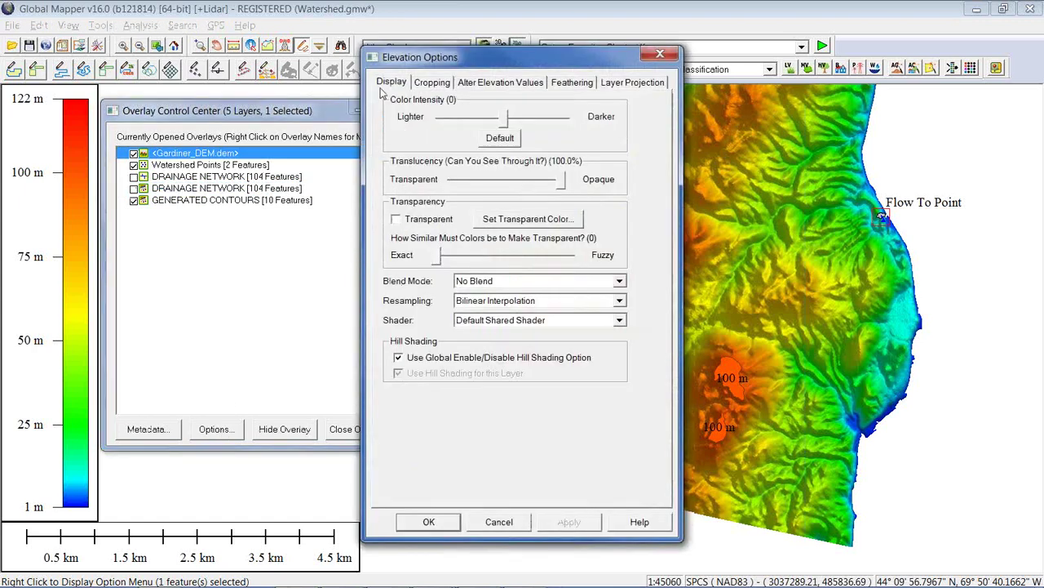
pyautogui.click(506, 85)
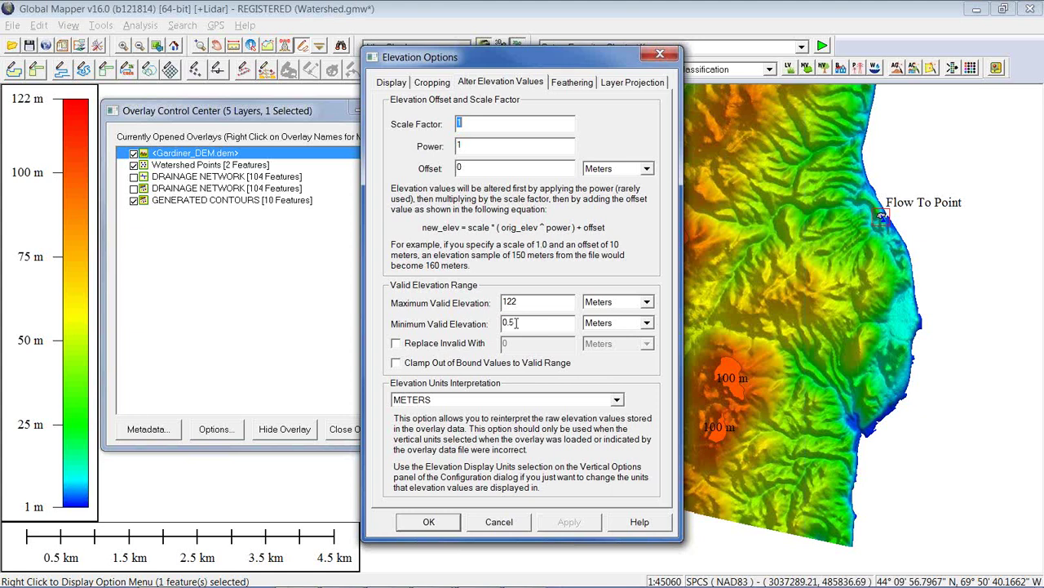
pyautogui.doubleClick(516, 323)
pyautogui.click(500, 523)
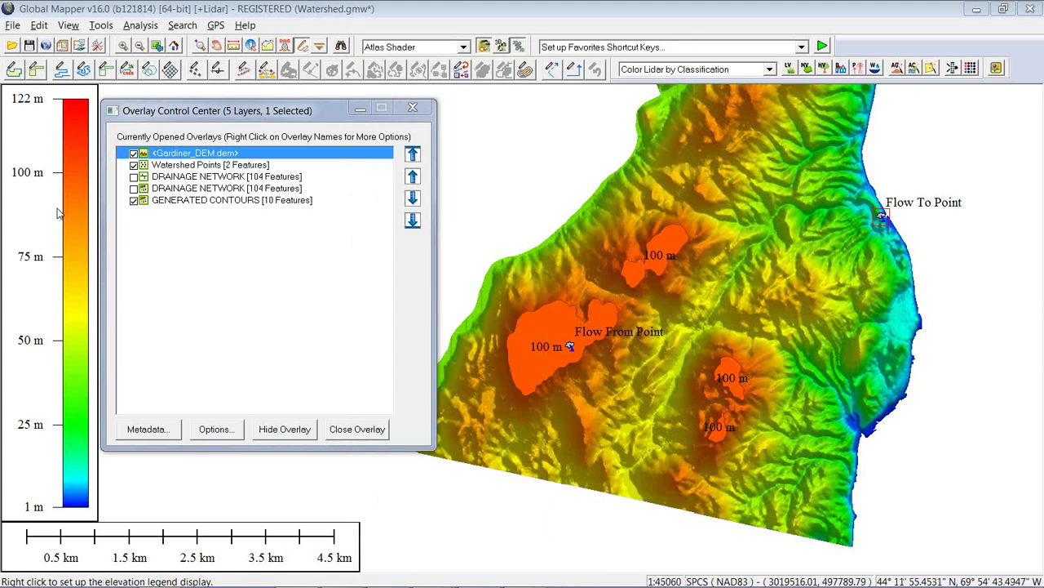
pyautogui.hotkey('ctrl', 'u')
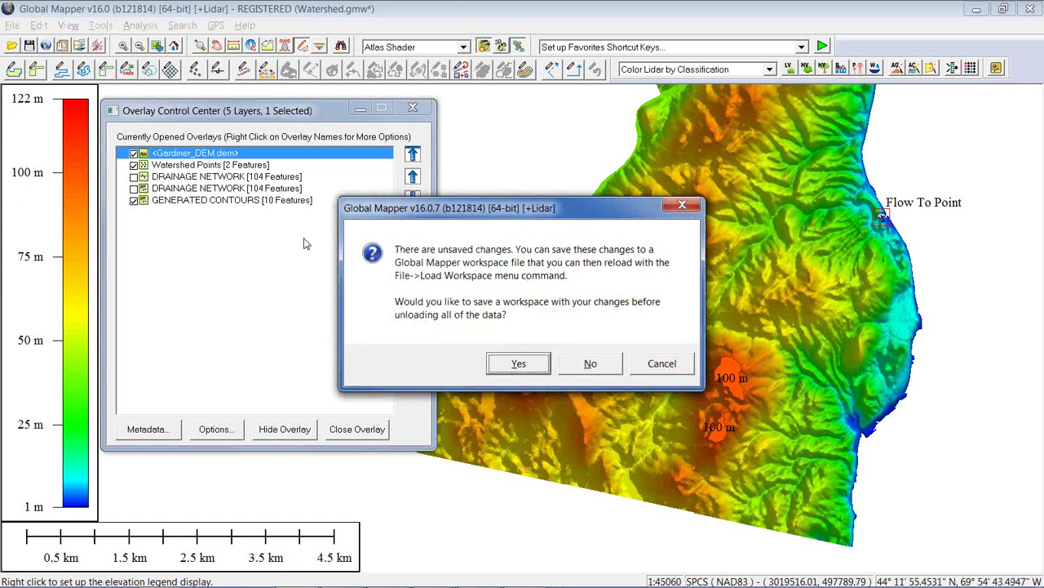
# Decline saving the Watershed workspace and reopen the recent Terrain1.gmw workspace
pyautogui.click(590, 363)
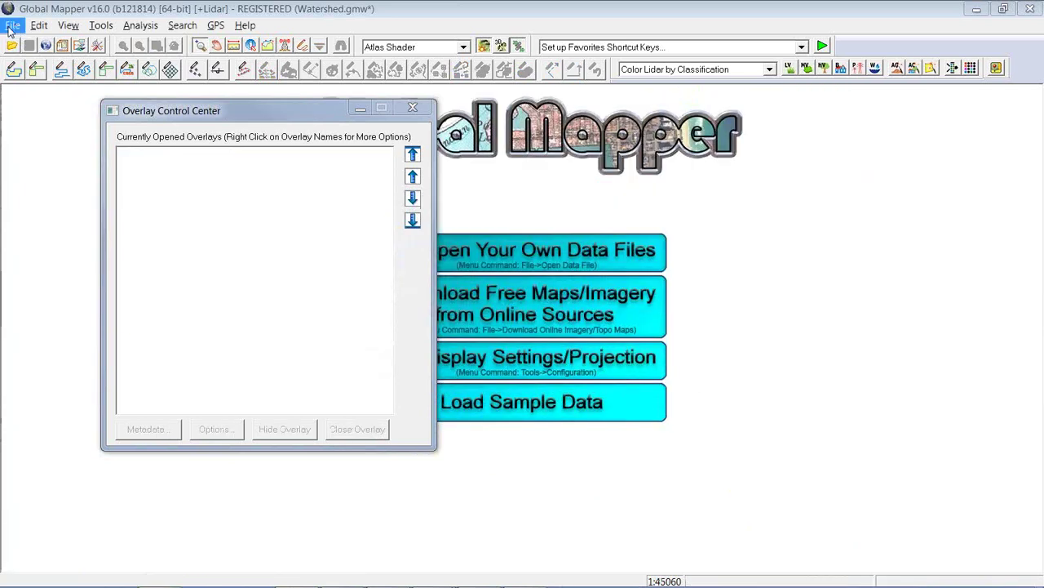
pyautogui.click(12, 25)
pyautogui.click(86, 425)
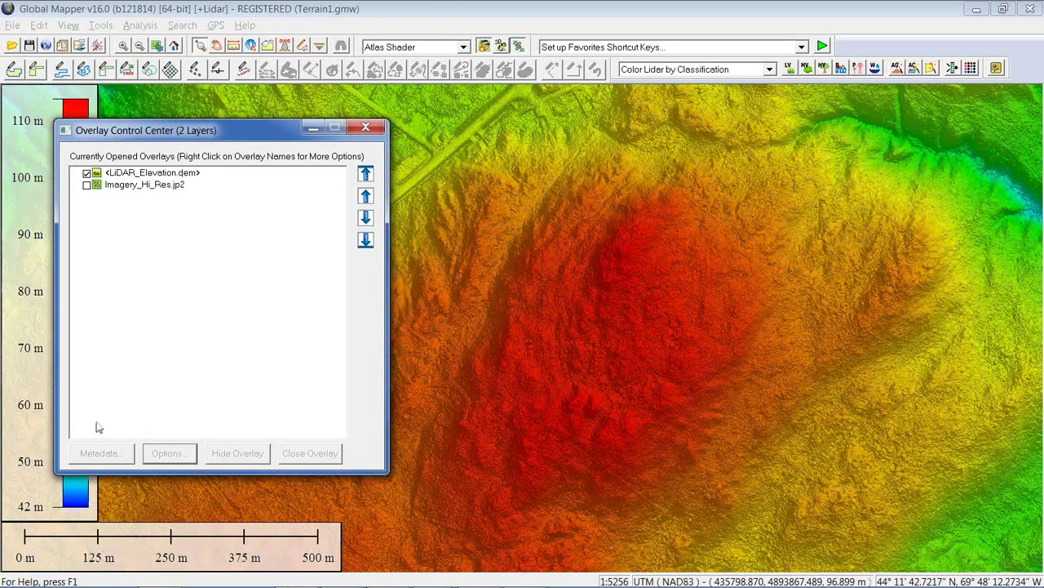
pyautogui.click(377, 133)
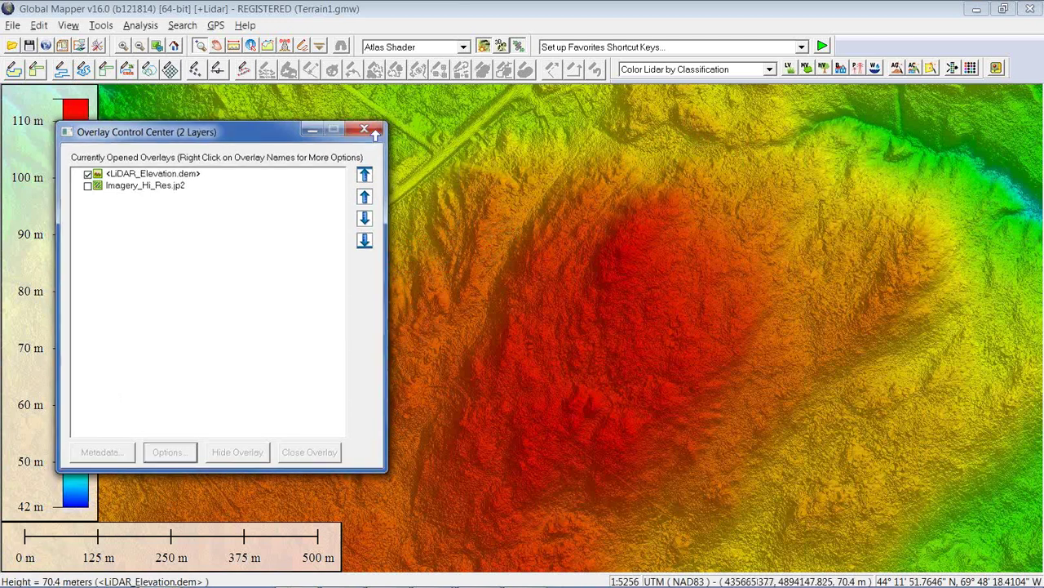
# Apply the Slope Shader to the LiDAR terrain and start Create Area Features from Equal Values
pyautogui.click(463, 47)
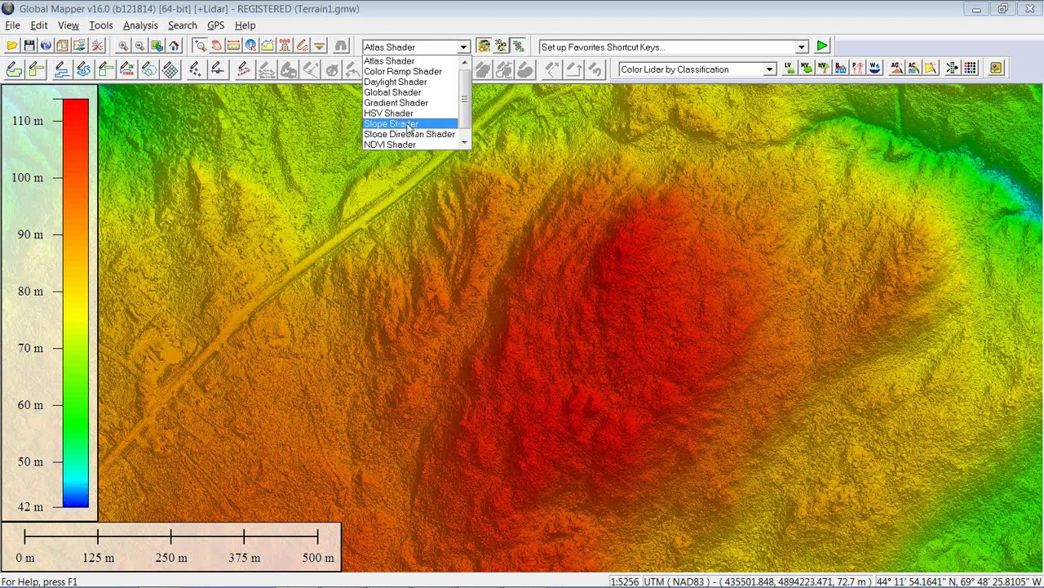
pyautogui.click(405, 124)
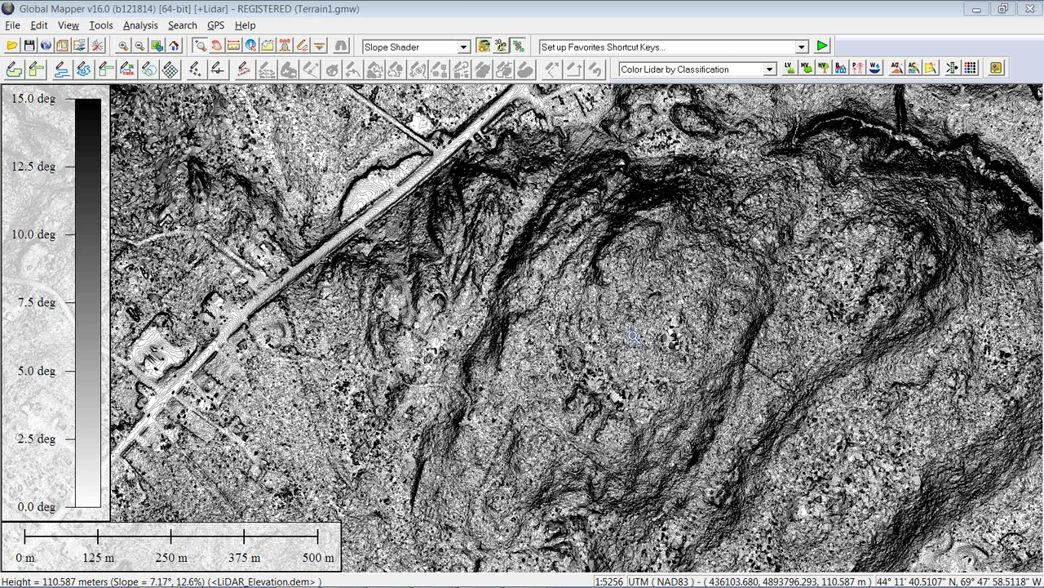
pyautogui.click(85, 47)
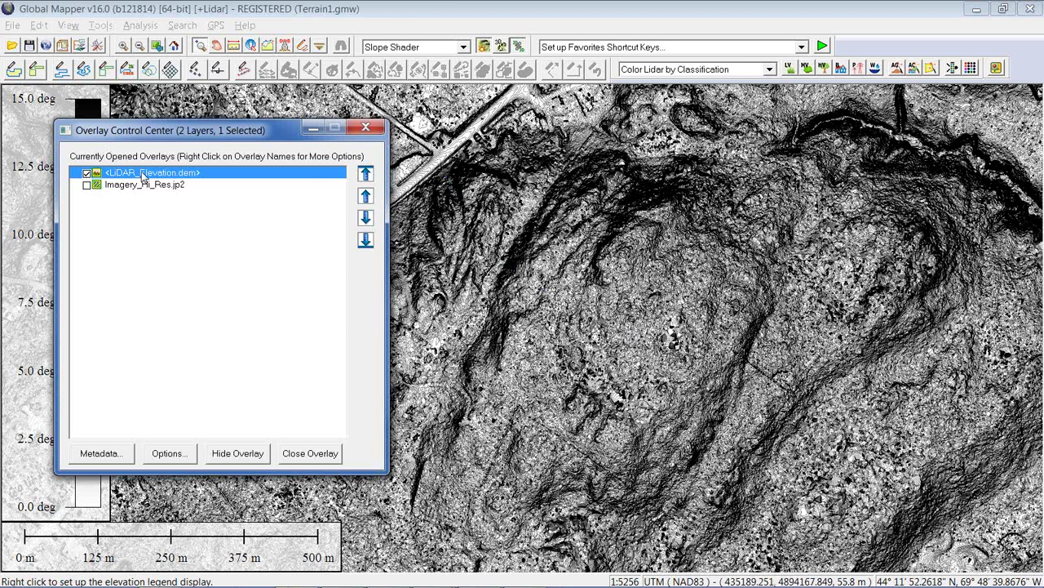
pyautogui.rightClick(143, 175)
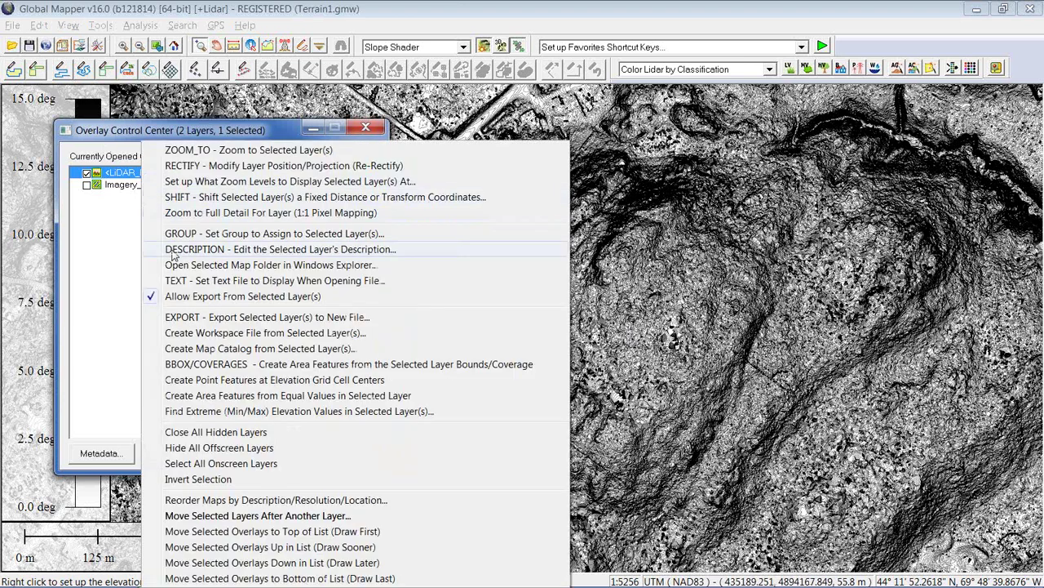
pyautogui.click(226, 396)
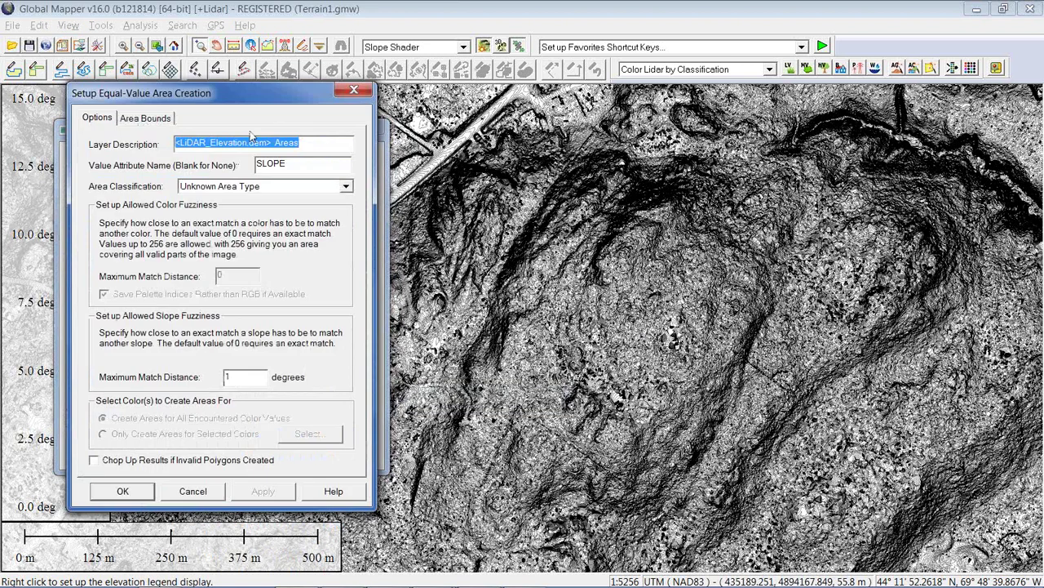
# Set the slope Maximum Match Distance to 2 degrees
pyautogui.moveTo(262, 98); pyautogui.dragTo(815, 102)
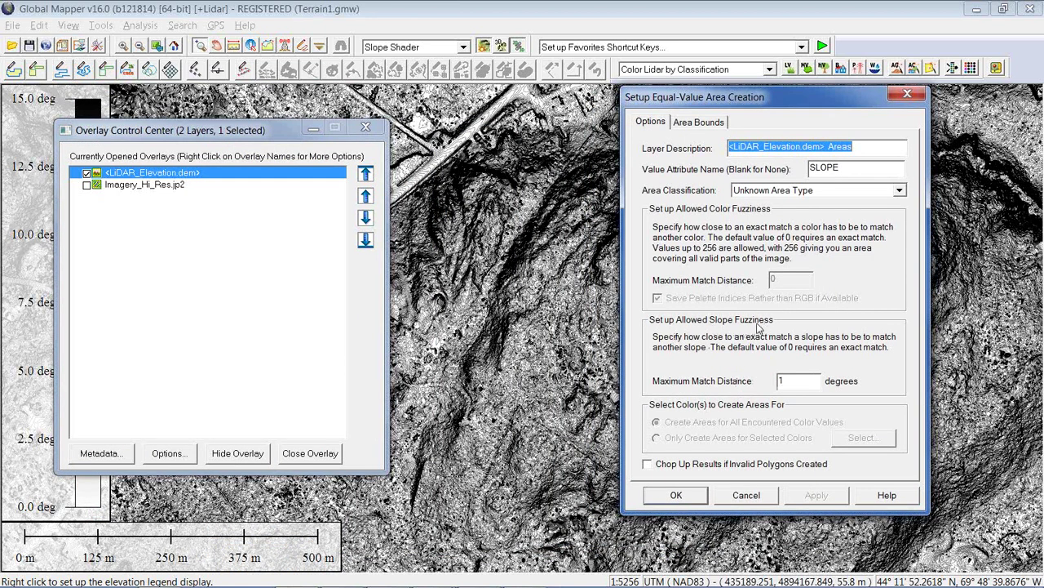
pyautogui.doubleClick(796, 384)
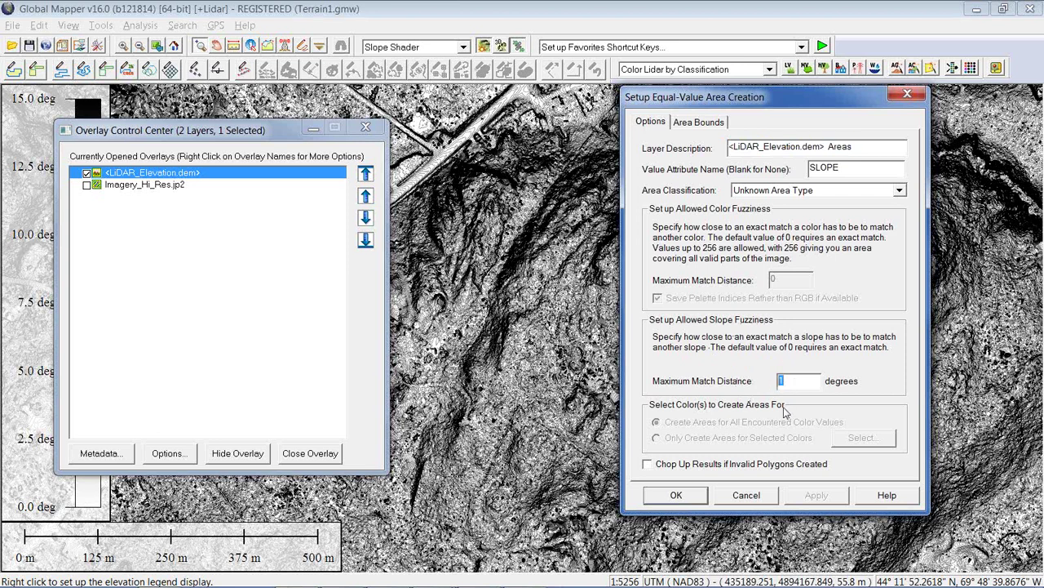
pyautogui.write('2')
# Limit the area bounds to a box drawn over the central hill and create the areas
pyautogui.click(700, 122)
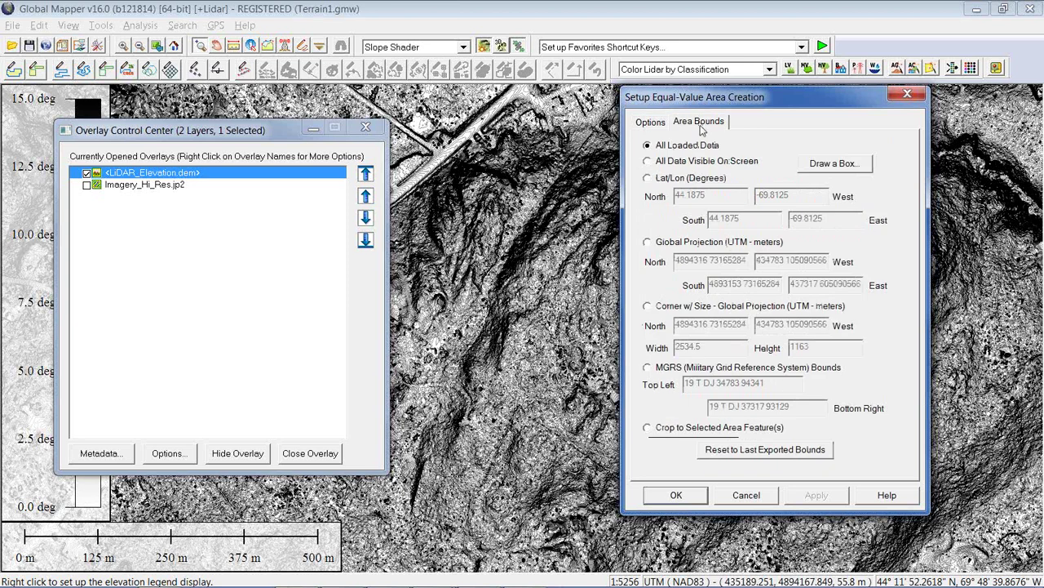
pyautogui.click(826, 163)
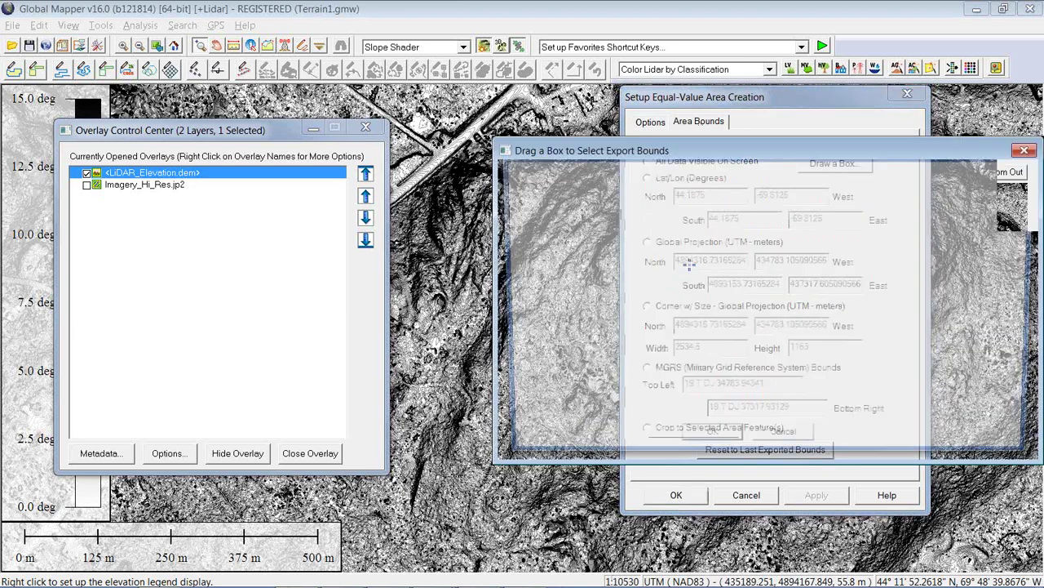
pyautogui.moveTo(749, 220); pyautogui.dragTo(880, 332)
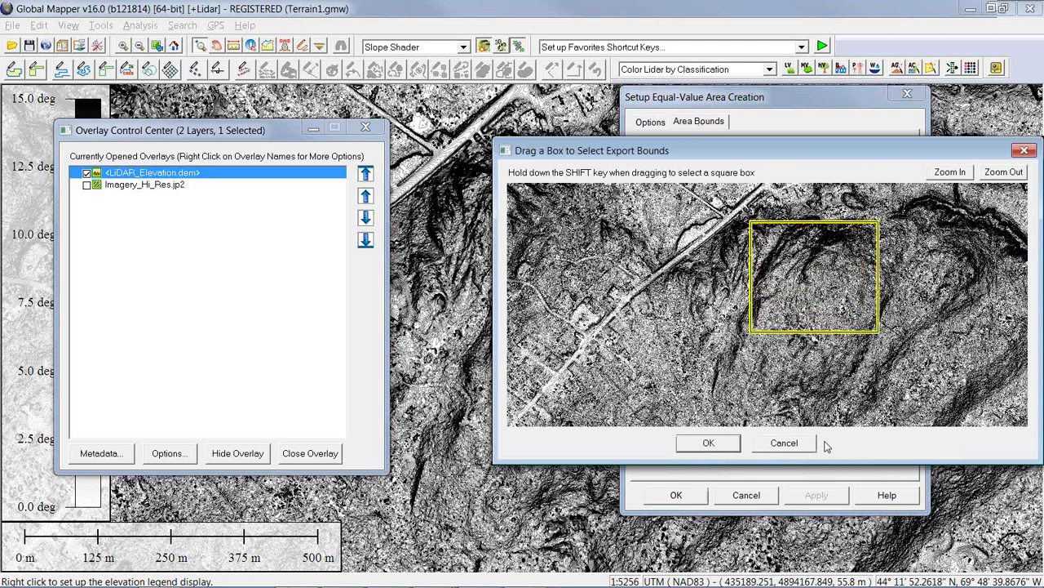
pyautogui.click(707, 444)
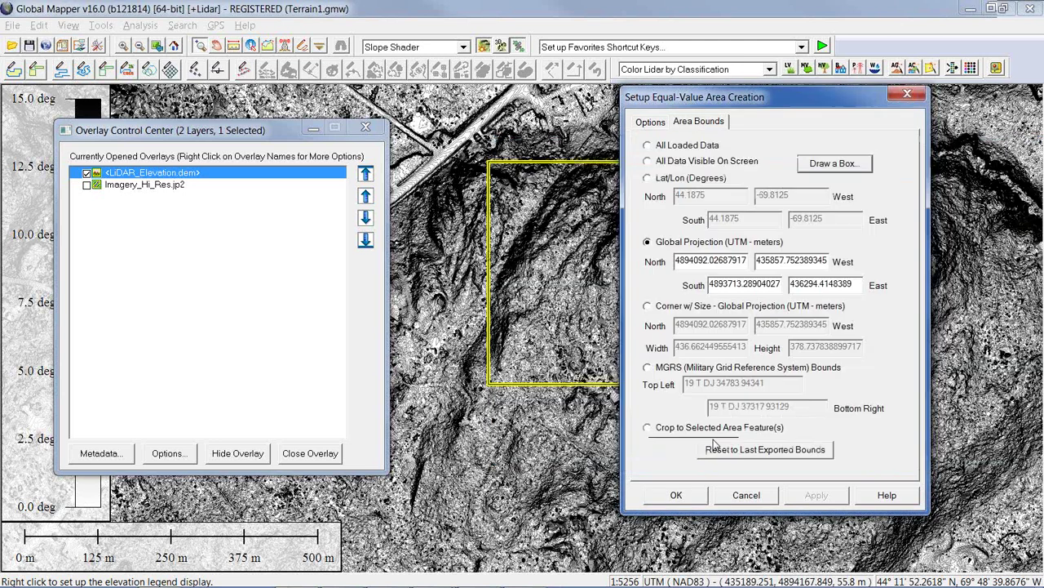
pyautogui.click(660, 123)
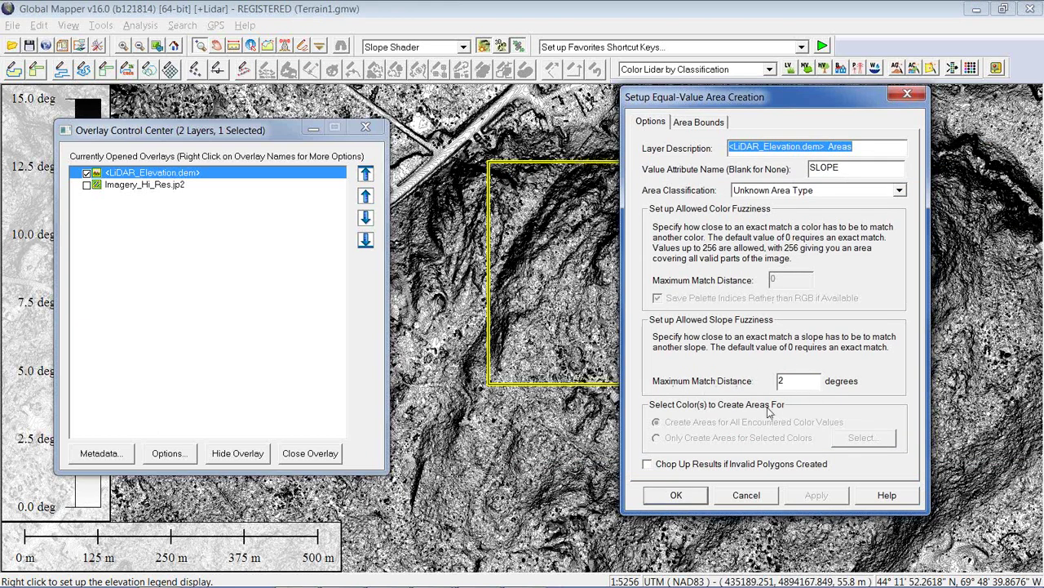
pyautogui.click(690, 497)
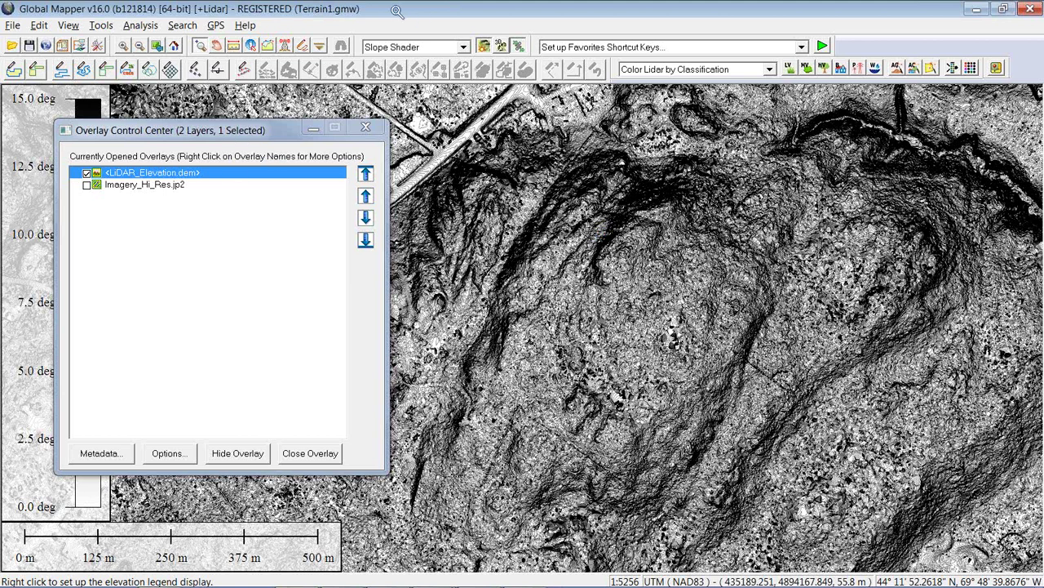
# Launch a fresh, empty Global Mapper 16 window from the taskbar jump list
pyautogui.moveTo(266, 137); pyautogui.dragTo(351, 112)
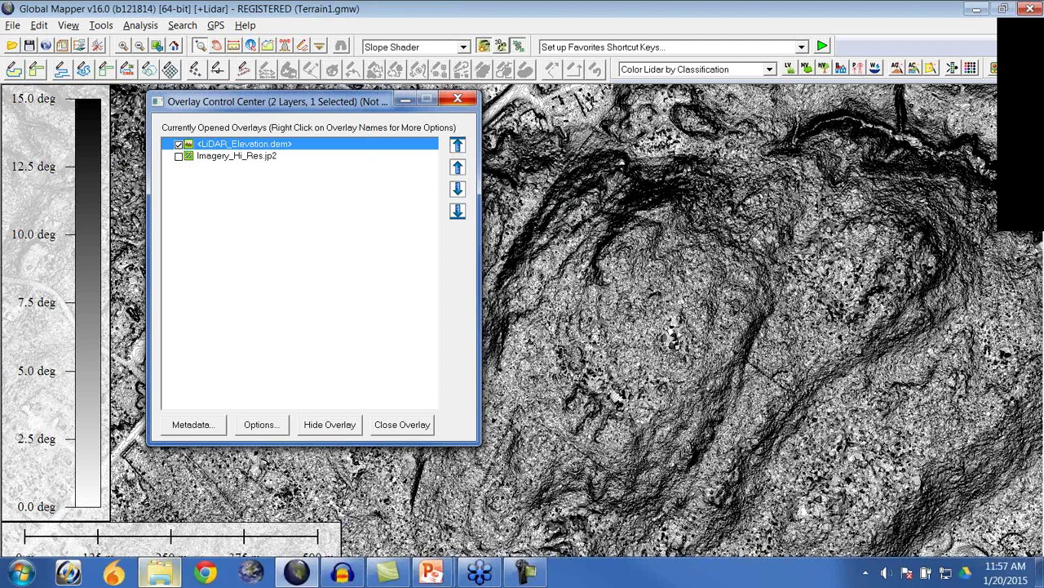
pyautogui.moveTo(160, 573)
pyautogui.rightClick(297, 573)
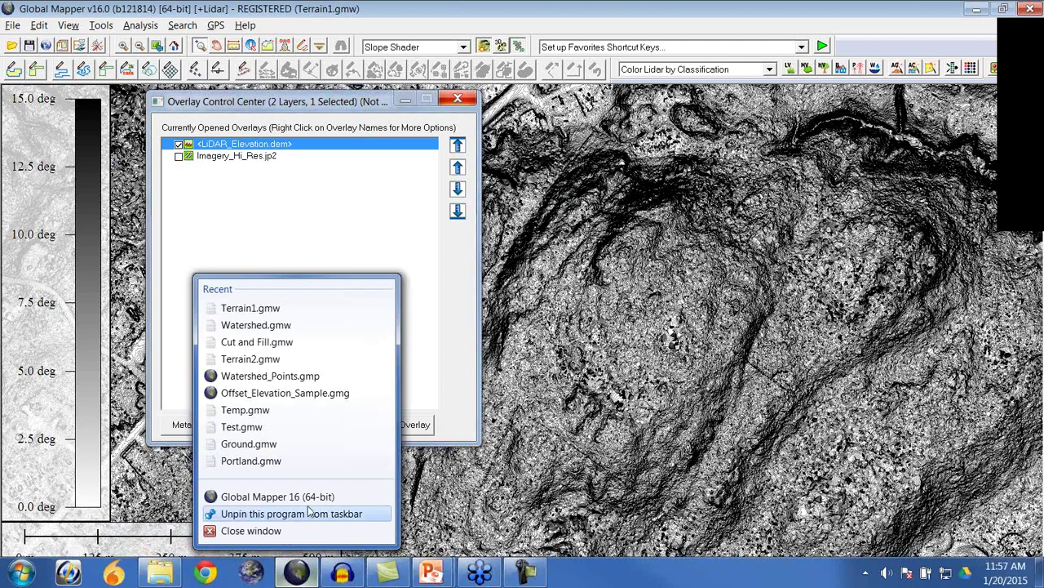
pyautogui.click(313, 499)
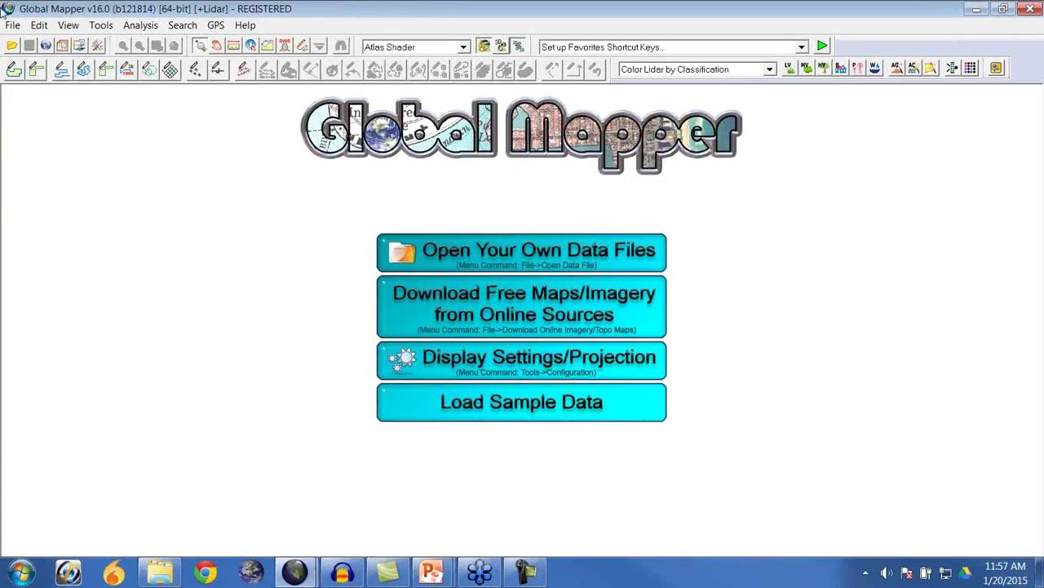
# Open the recent Terrain2.gmw workspace and apply the Slope Shader to its elevation
pyautogui.click(13, 25)
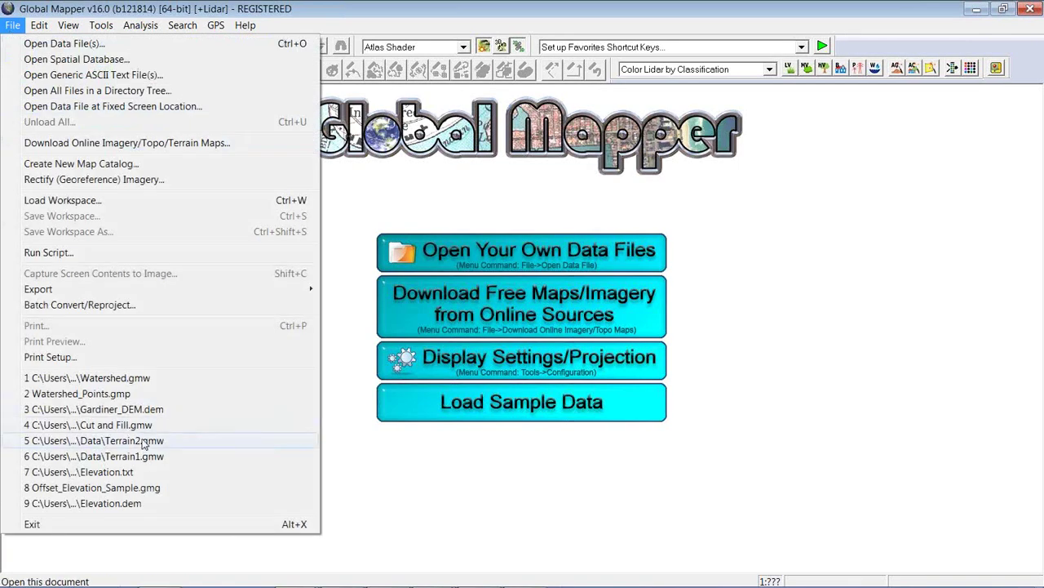
pyautogui.click(138, 440)
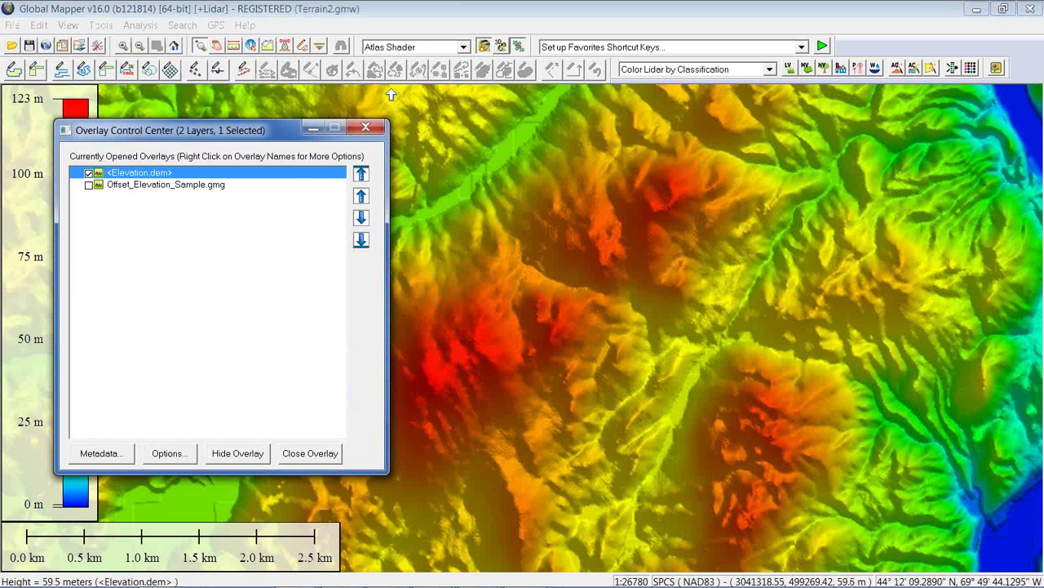
pyautogui.click(412, 47)
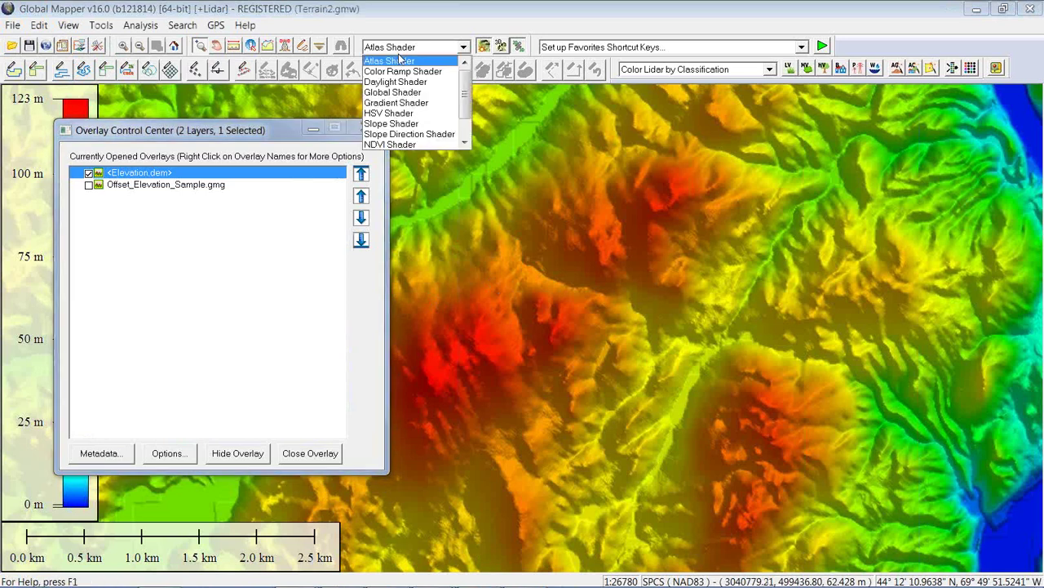
pyautogui.click(439, 124)
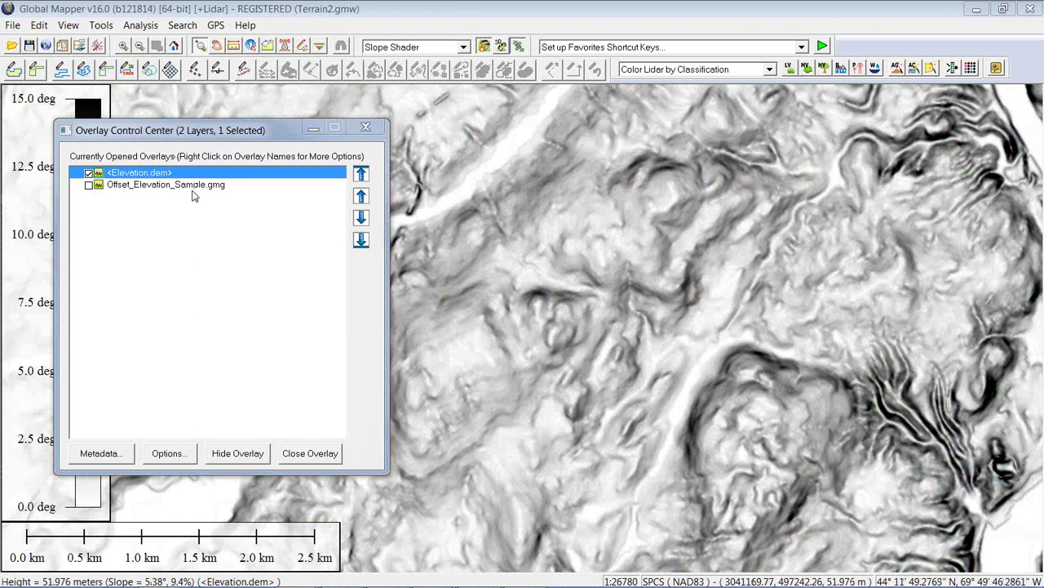
# Build equal-slope areas from Elevation.dem with 2-degree matching inside a drawn box, producing 965 areas
pyautogui.rightClick(154, 176)
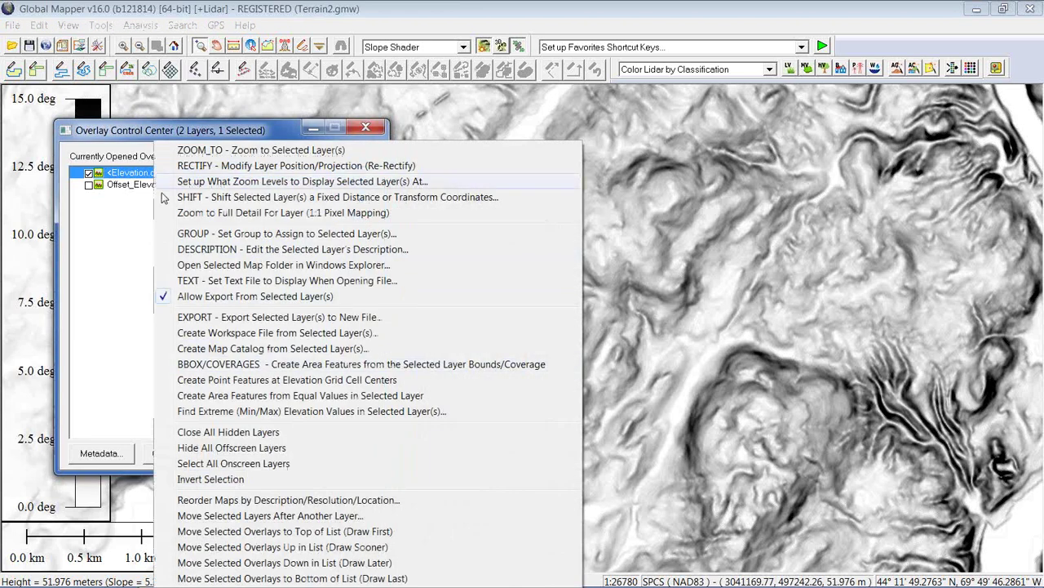
pyautogui.click(226, 395)
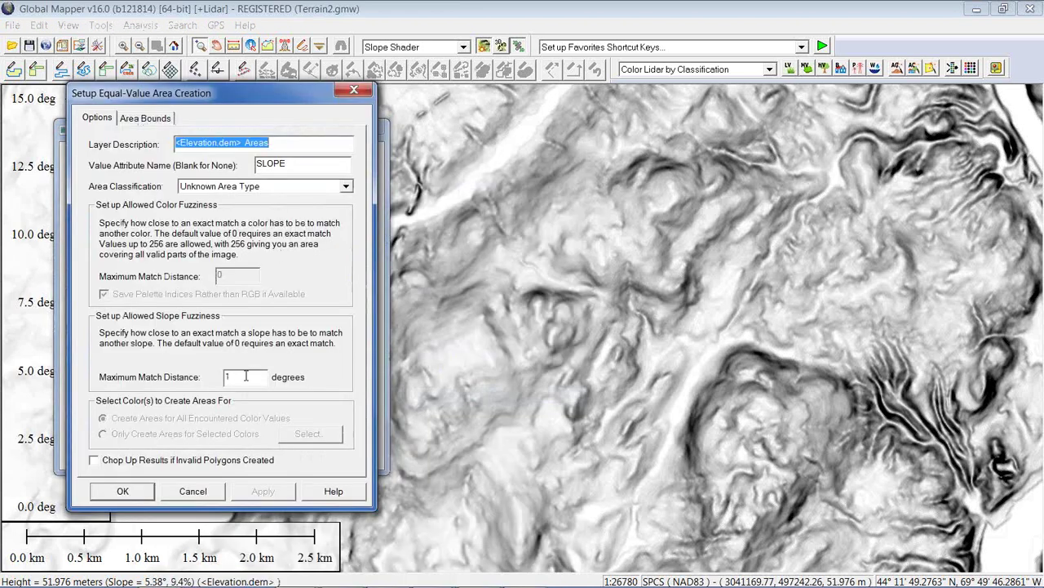
pyautogui.moveTo(246, 375); pyautogui.dragTo(226, 380)
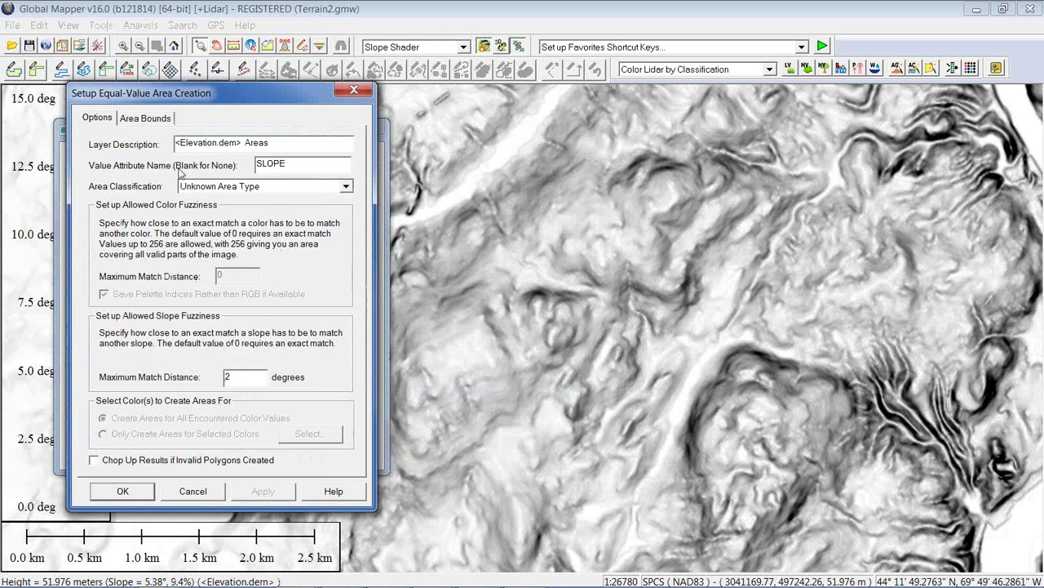
pyautogui.click(151, 119)
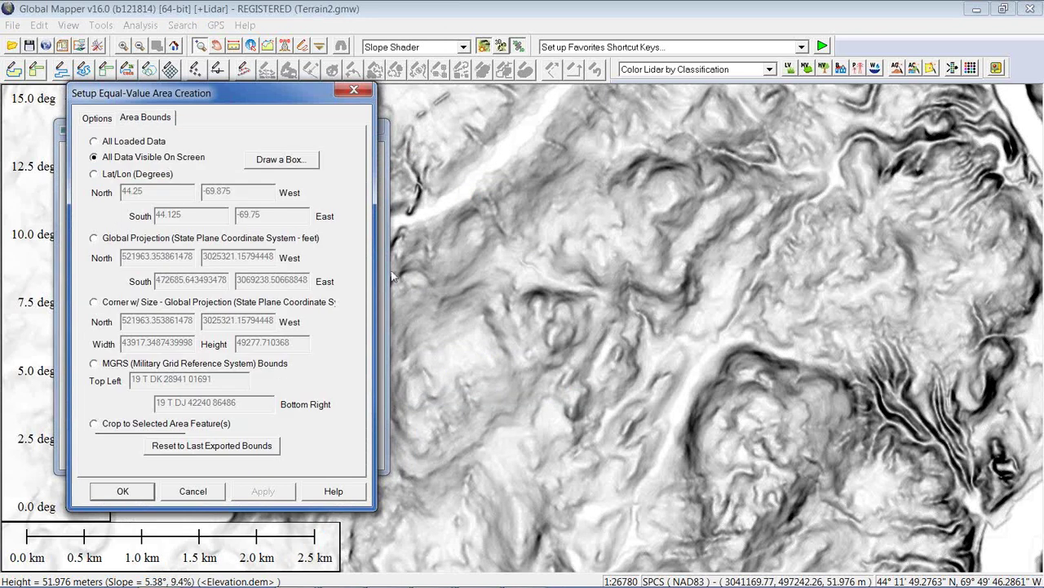
pyautogui.click(279, 160)
pyautogui.moveTo(193, 233); pyautogui.dragTo(351, 362)
pyautogui.click(231, 444)
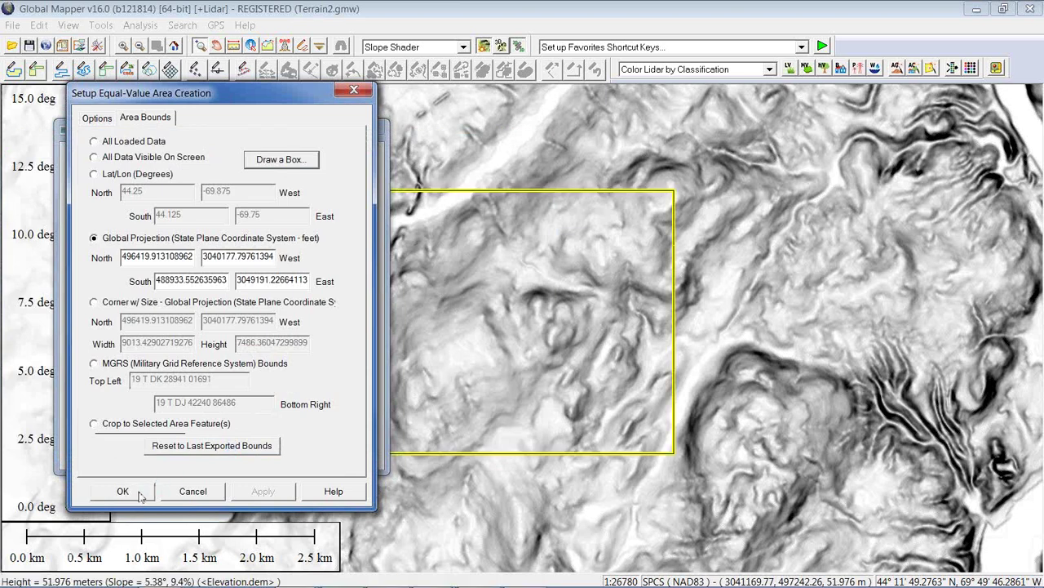
pyautogui.click(123, 491)
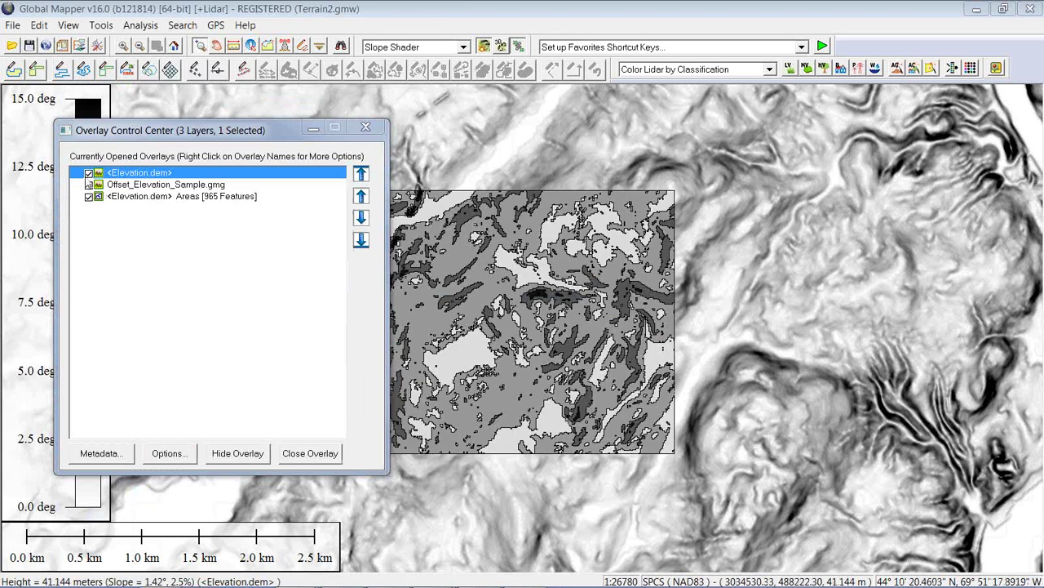
# Hide Elevation.dem and inspect one slope area's attributes: SLOPE 14°, range 12–16°
pyautogui.click(89, 174)
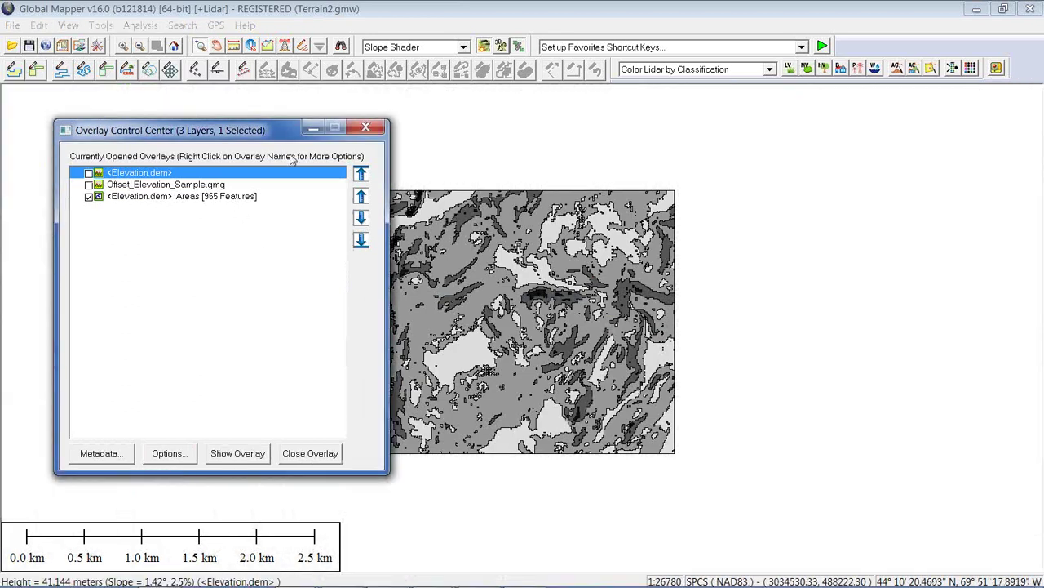
pyautogui.moveTo(273, 130); pyautogui.dragTo(190, 112)
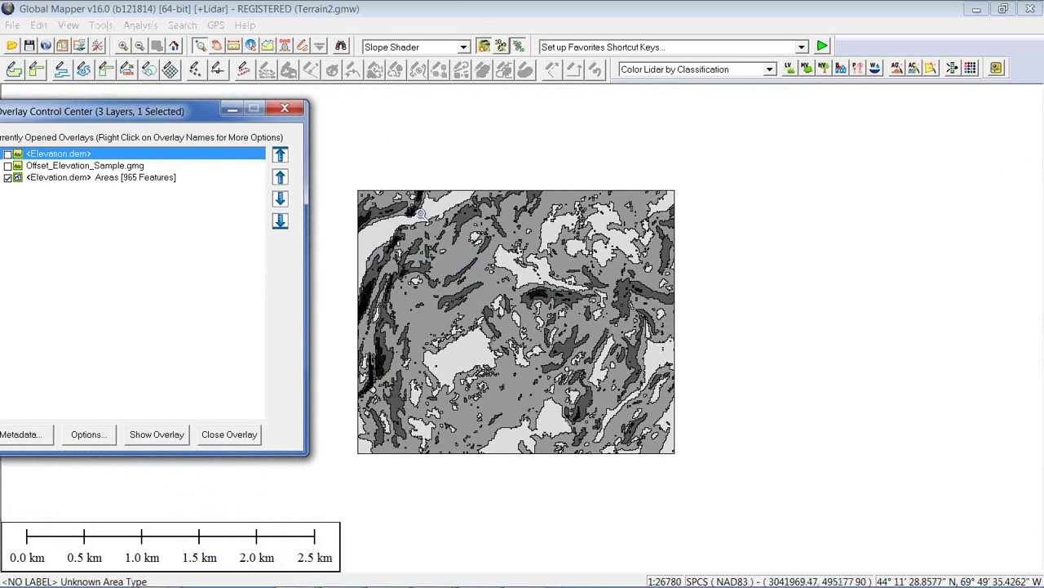
pyautogui.click(253, 49)
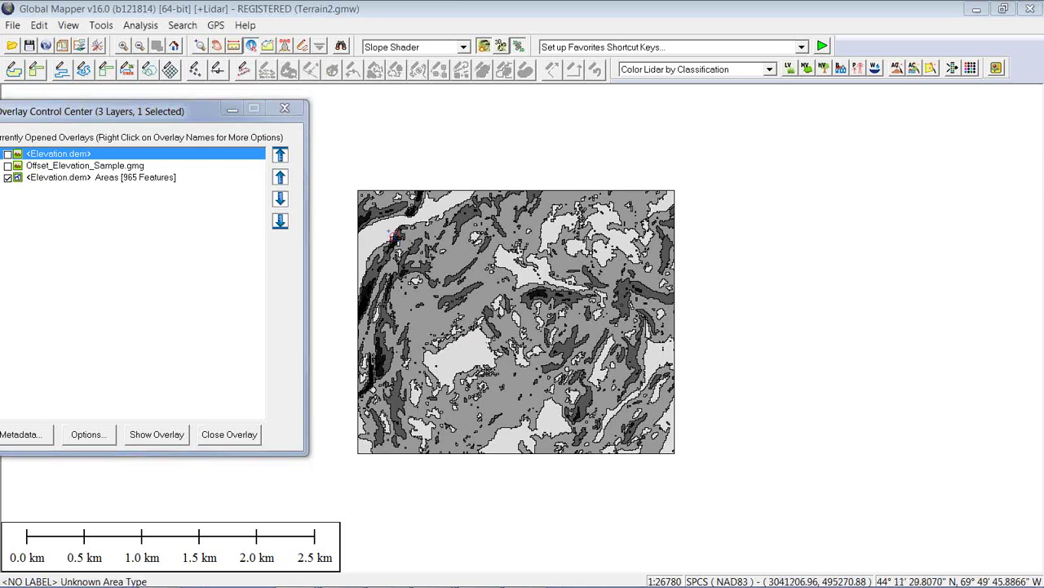
pyautogui.click(542, 302)
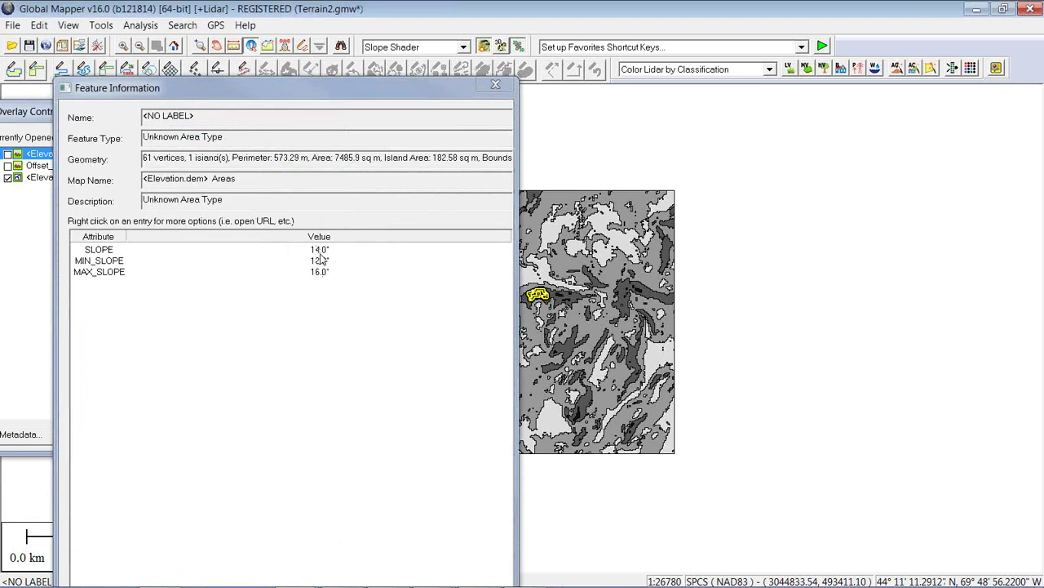
pyautogui.click(494, 85)
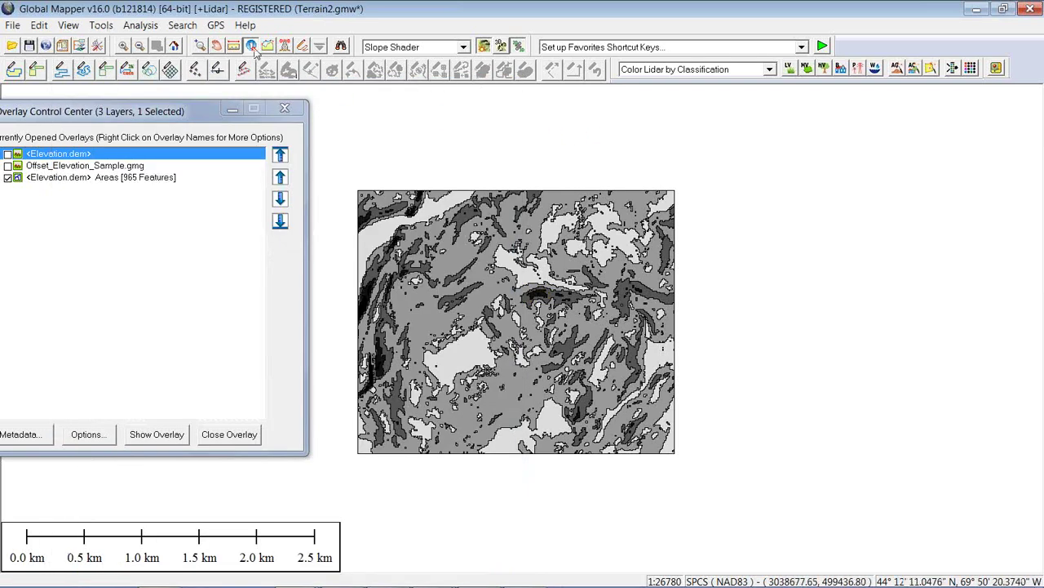
# Review all slope area features in the Search Vector Data list, then close it
pyautogui.click(342, 47)
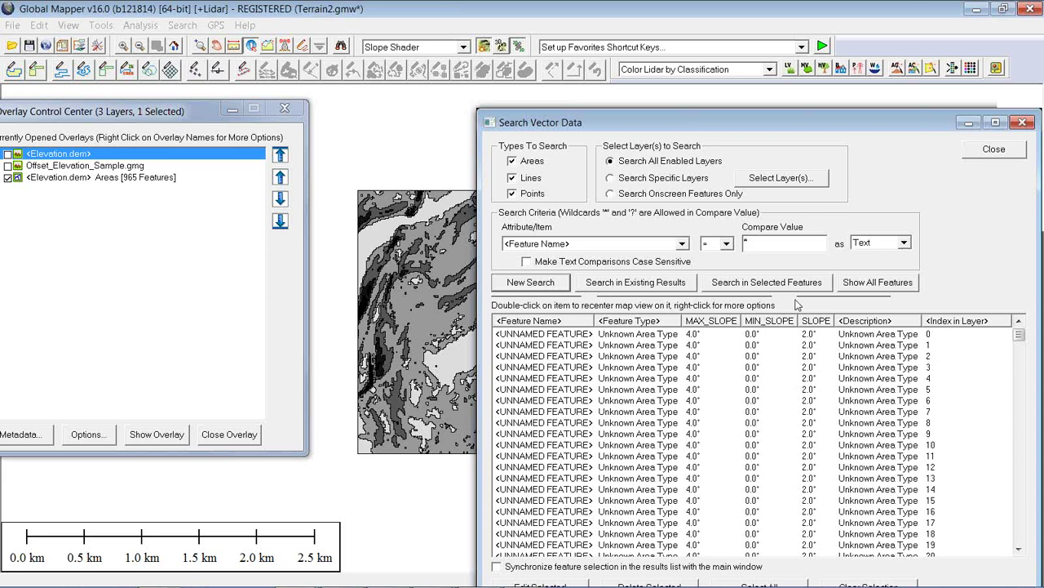
pyautogui.moveTo(821, 120); pyautogui.dragTo(624, 110)
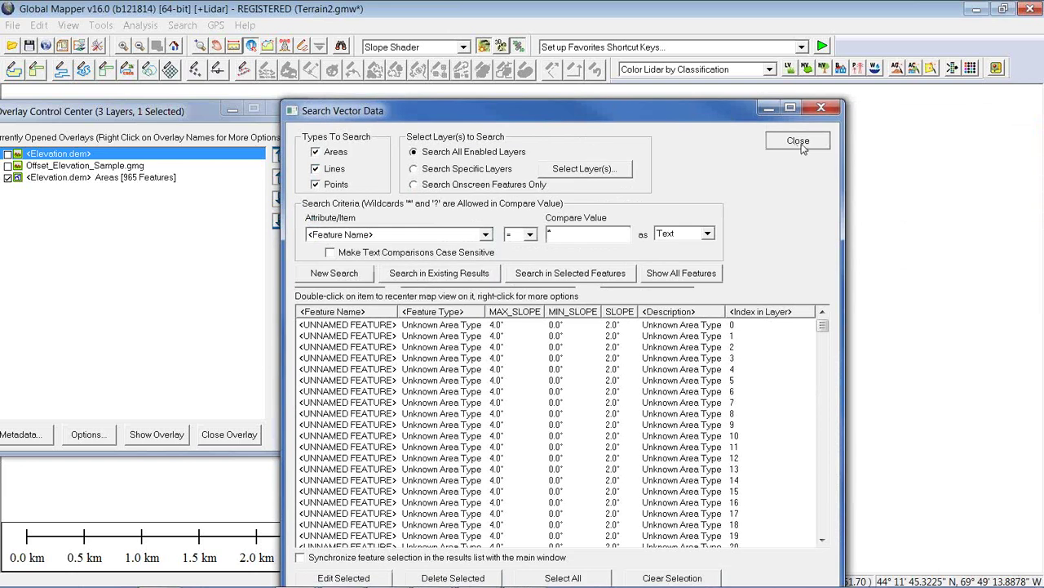
pyautogui.click(797, 142)
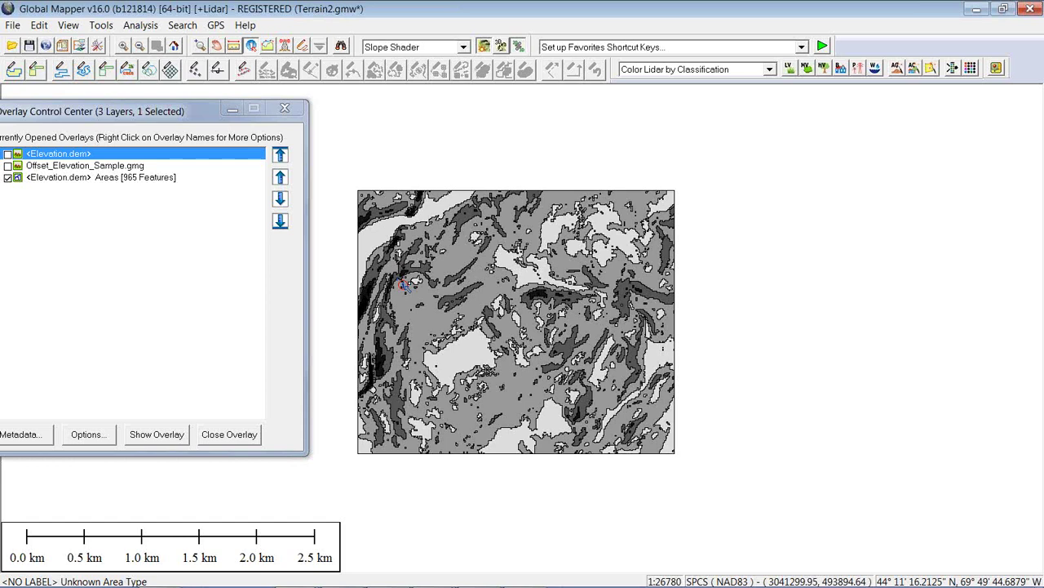
# Switch to the Webinar.pptx slide show and jump to the final Thanks for Attending slide
pyautogui.hotkey('alt', 'Tab')
pyautogui.press('Tab')
pyautogui.press('Tab')
pyautogui.press('Tab')
pyautogui.press('Tab')
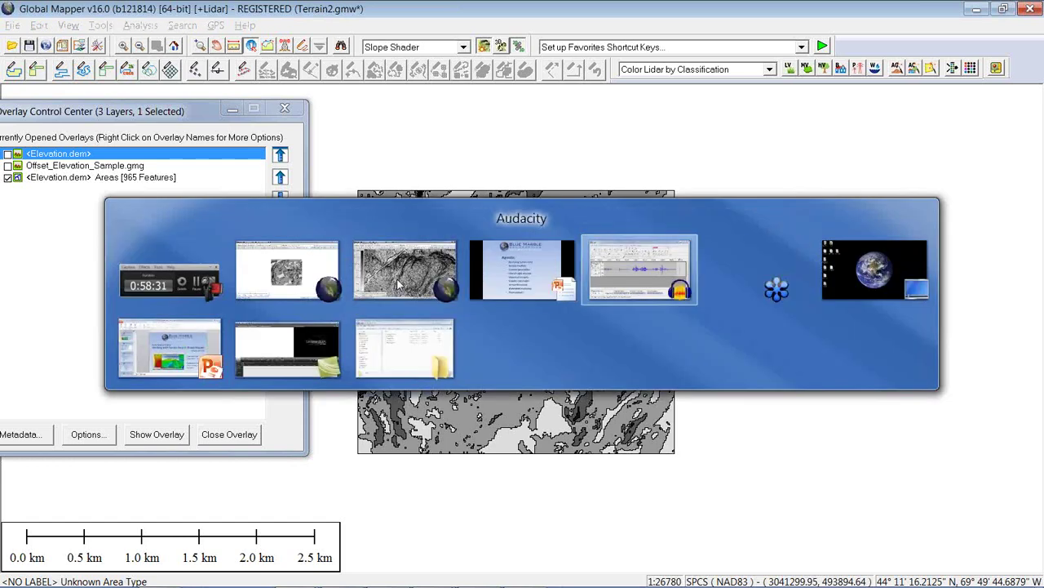
pyautogui.press('Tab')
pyautogui.press('Tab')
pyautogui.press('Tab')
pyautogui.press('Tab')
pyautogui.press('Tab')
pyautogui.press('Tab')
pyautogui.press('Tab')
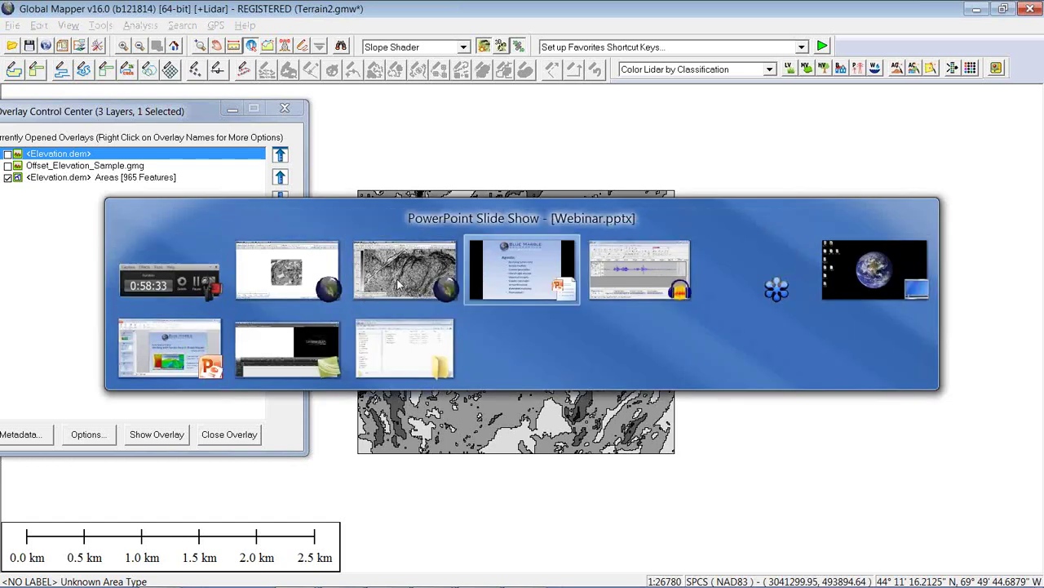
pyautogui.press('End')
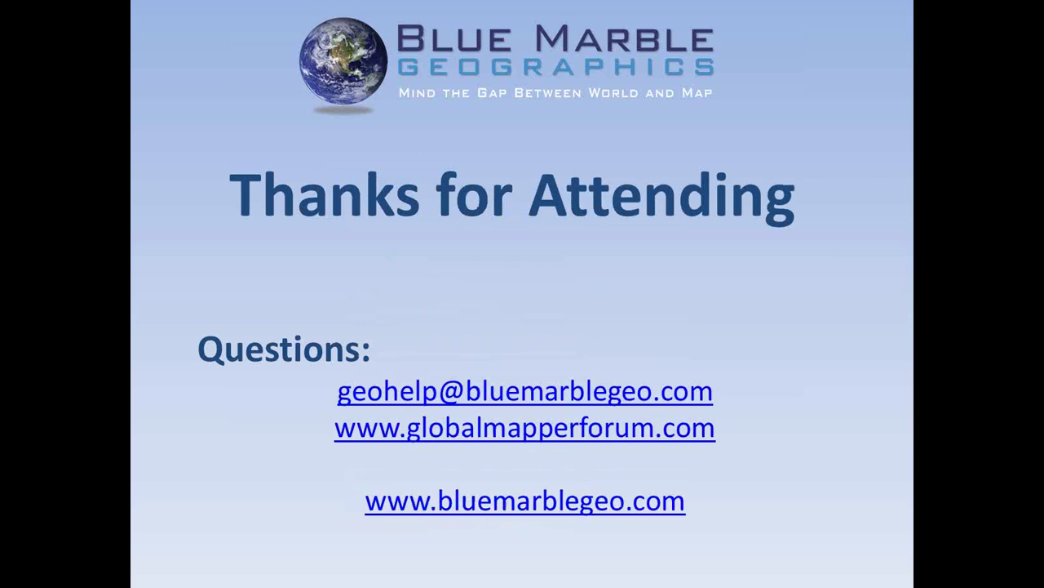